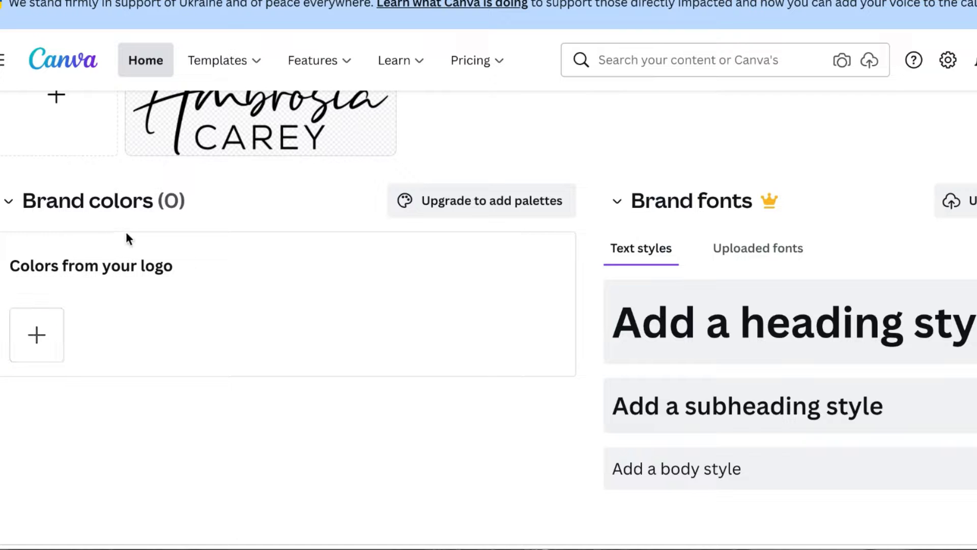
Add a brand color with hex code #EABAB0 to the Brand Kit's logo colors
click(47, 348)
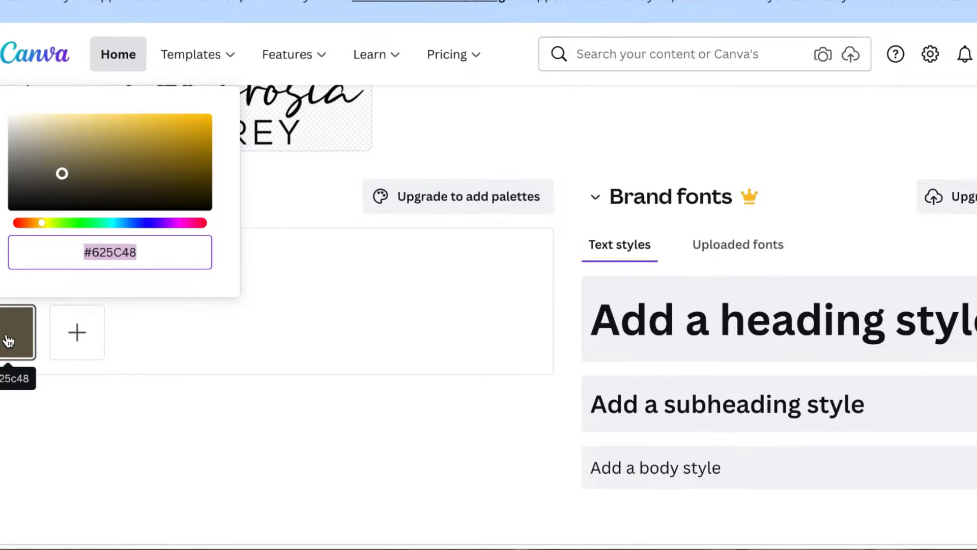
text(#EABAB)
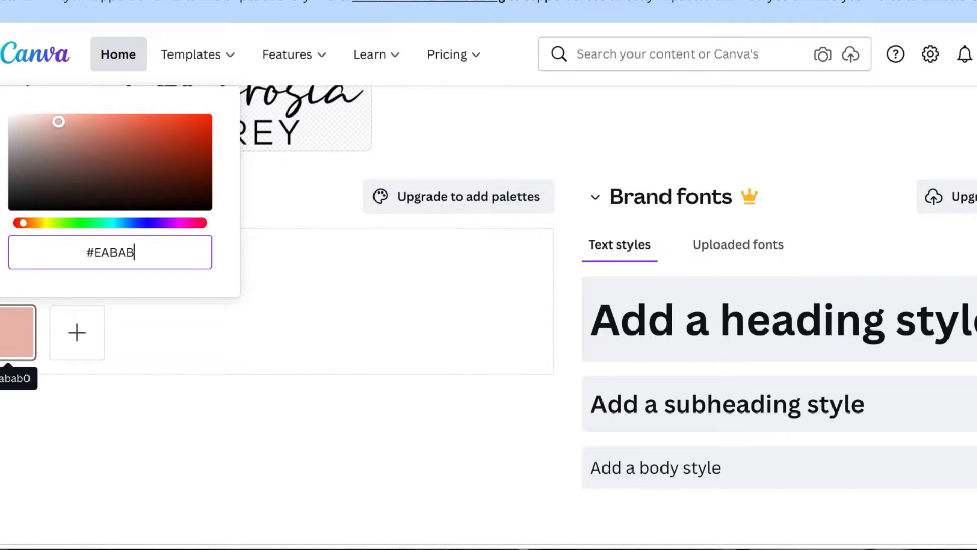
text(0)
Add another brand color with hex code #E05E2D
click(76, 339)
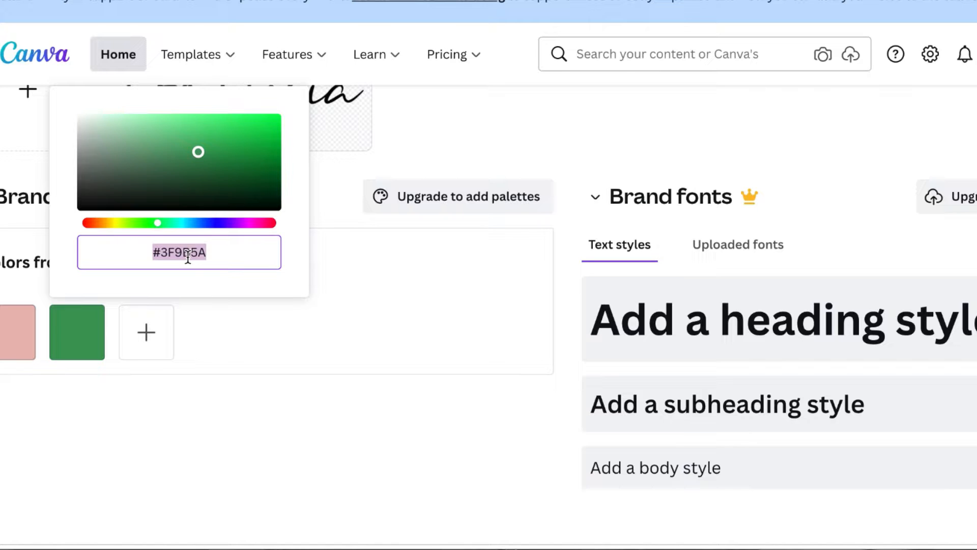
text(#E06)
key(BackSpace)
text(5E2D)
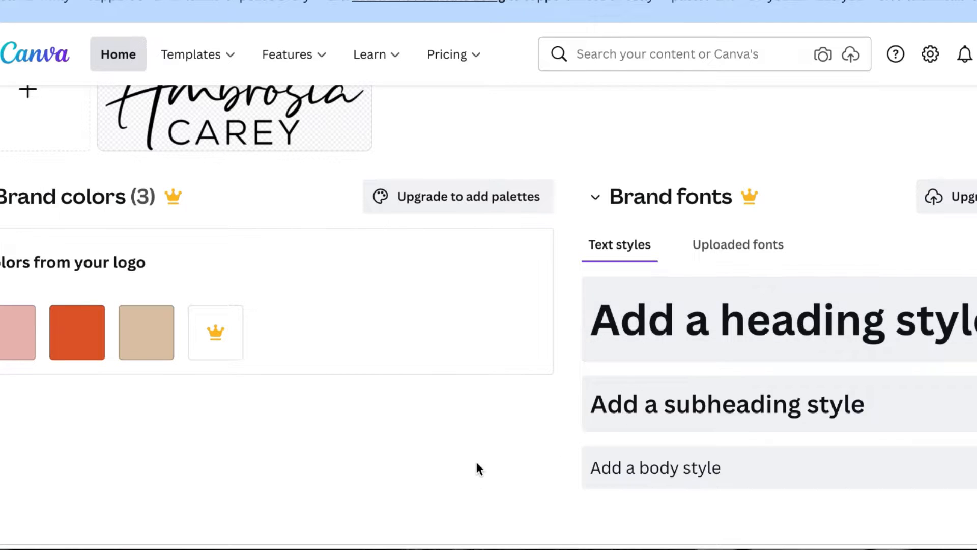
Return to the Canva home page
scroll(475, 465, up, 10)
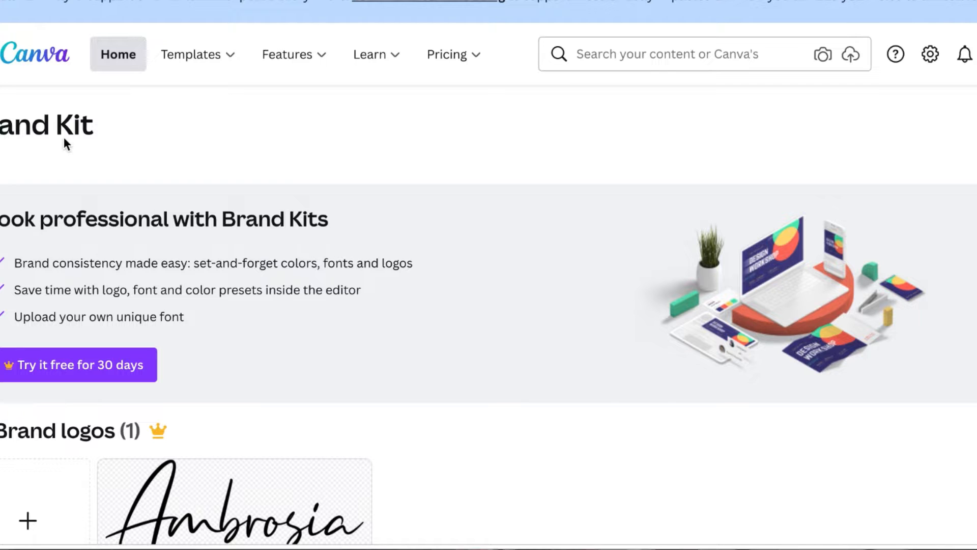
click(0, 54)
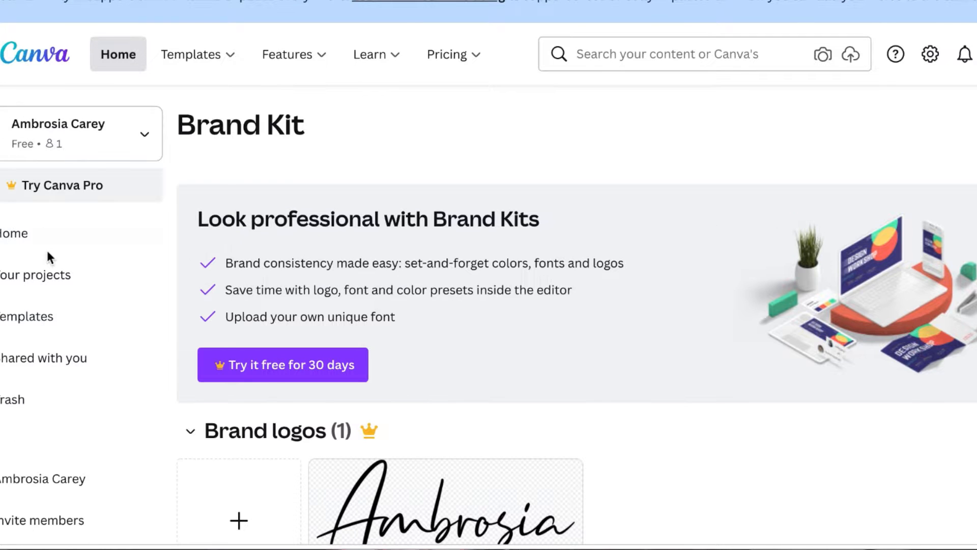
click(33, 238)
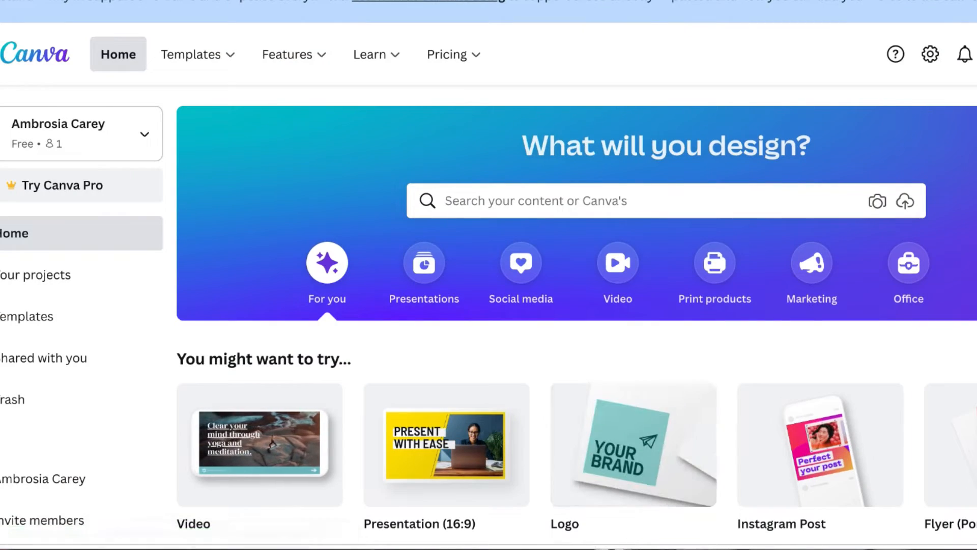
Create a new Instagram Reel design from the design-type search for "reels"
click(976, 59)
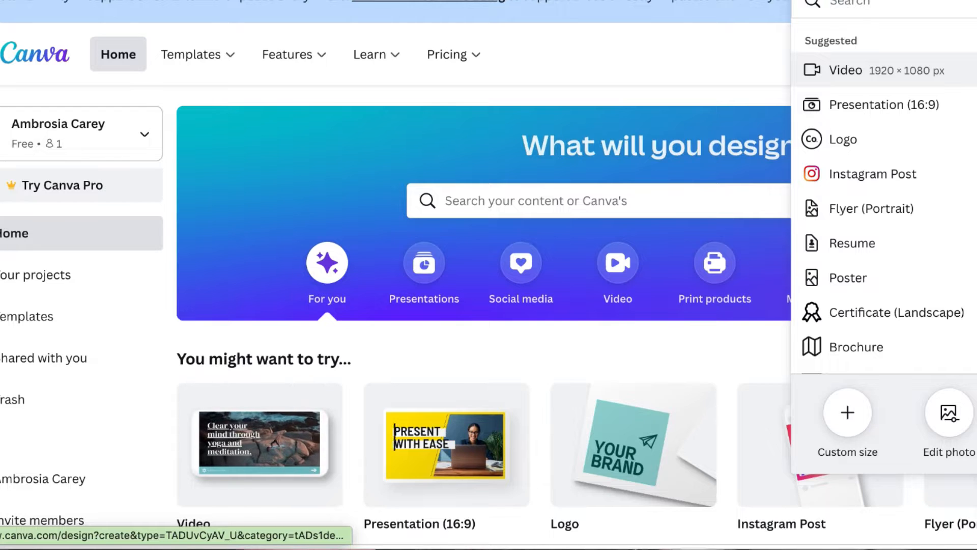
text(reels)
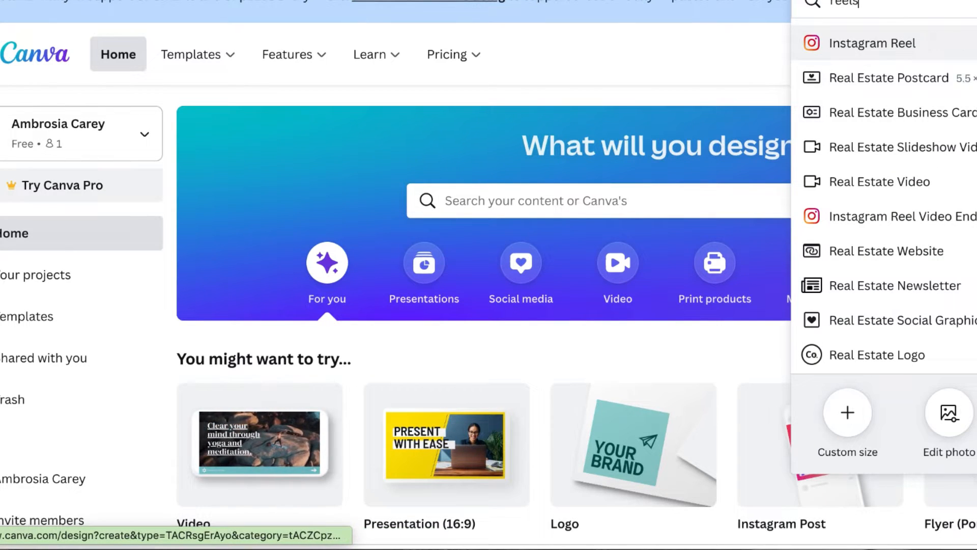
click(957, 38)
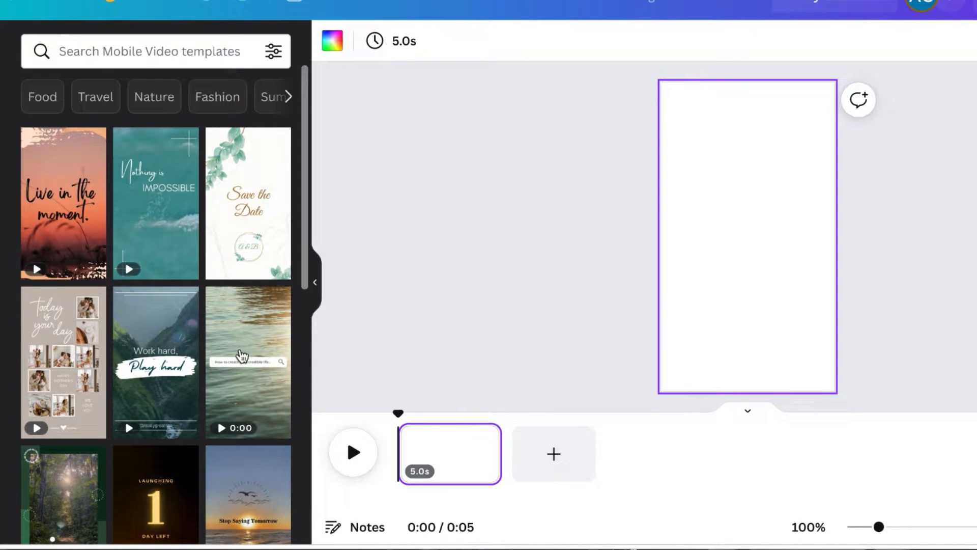
Filter the Mobile Video templates by the black color
scroll(248, 397, down, 5)
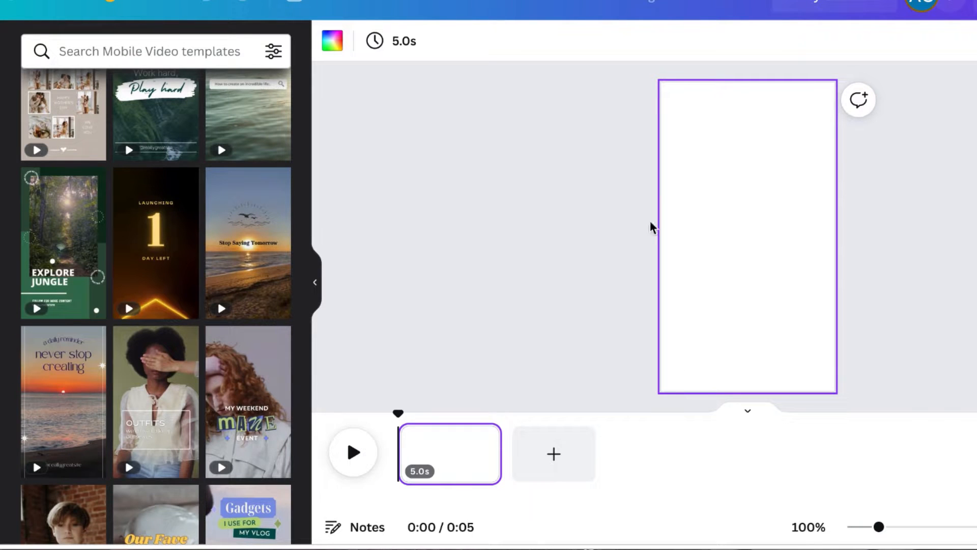
scroll(143, 301, down, 3)
scroll(143, 301, down, 2)
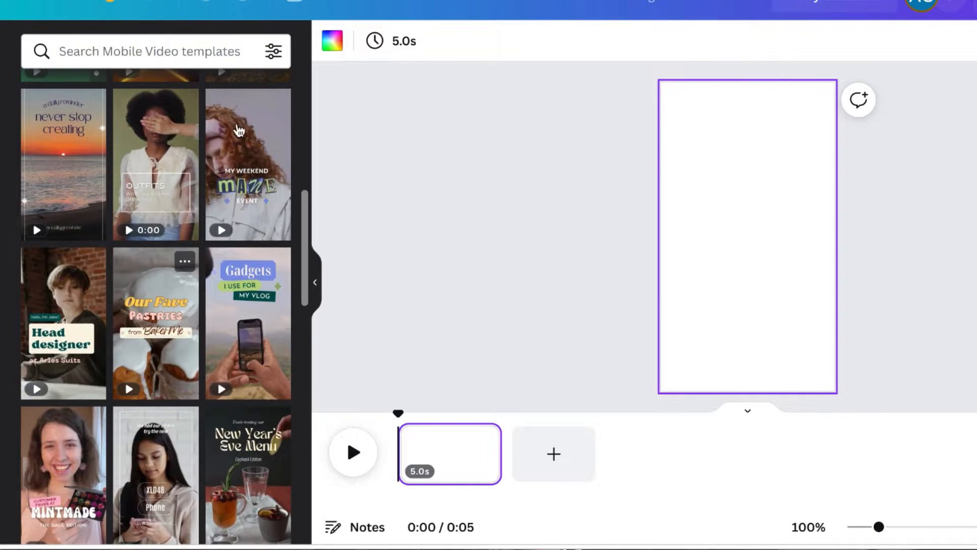
click(272, 51)
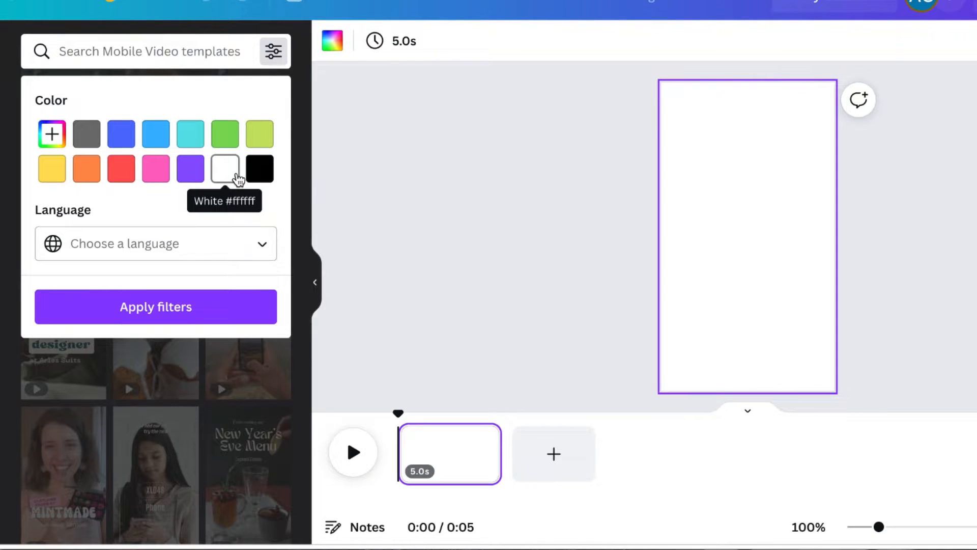
click(261, 179)
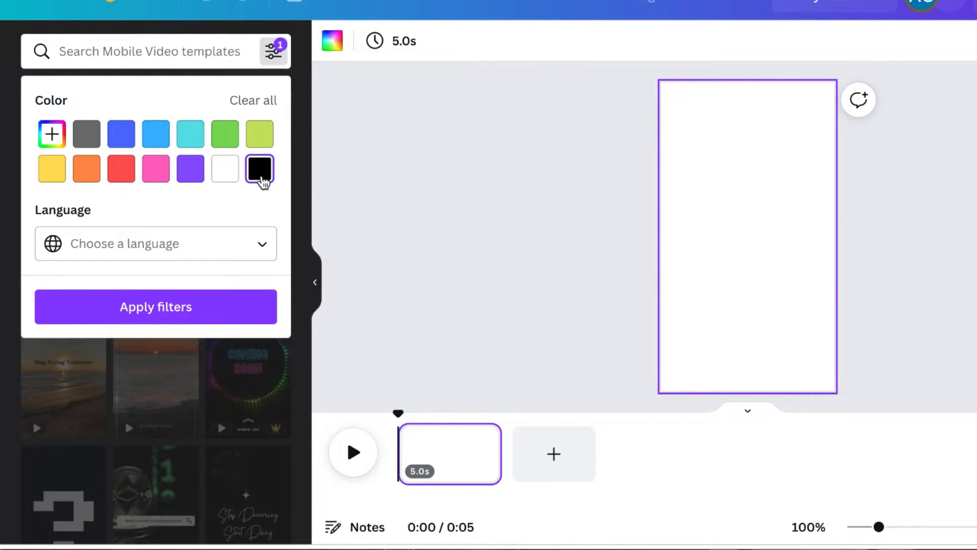
click(227, 307)
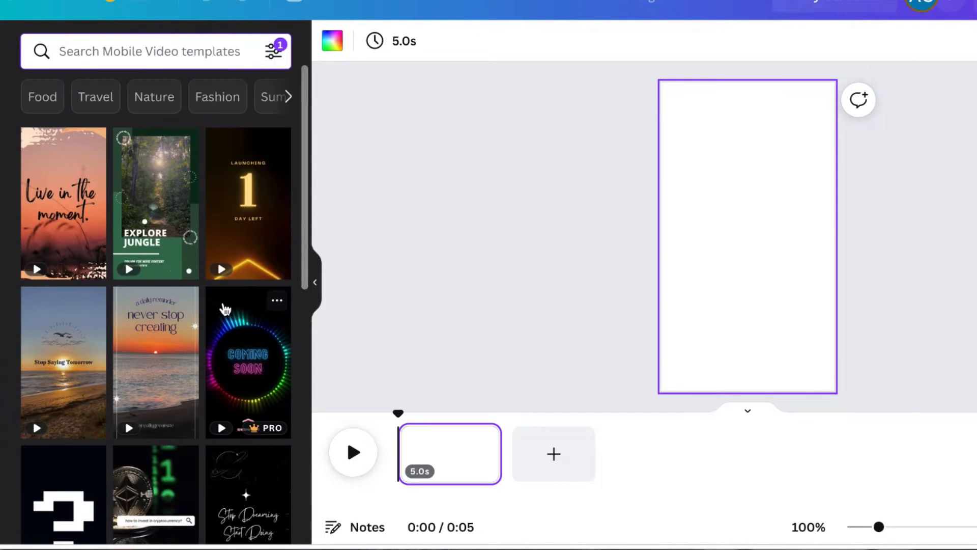
Change the template color filter to the custom color #f0e6dc and apply it
scroll(224, 371, down, 7)
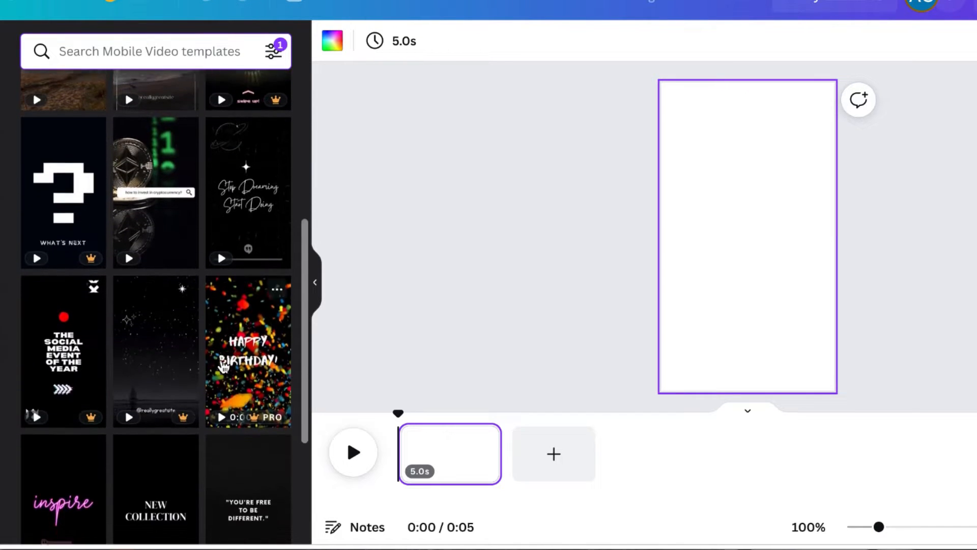
scroll(223, 366, down, 5)
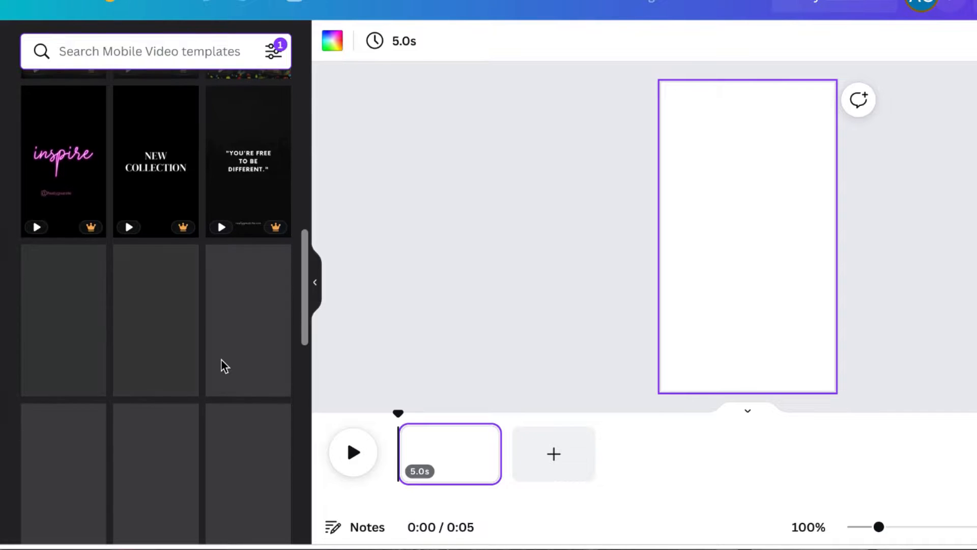
click(275, 52)
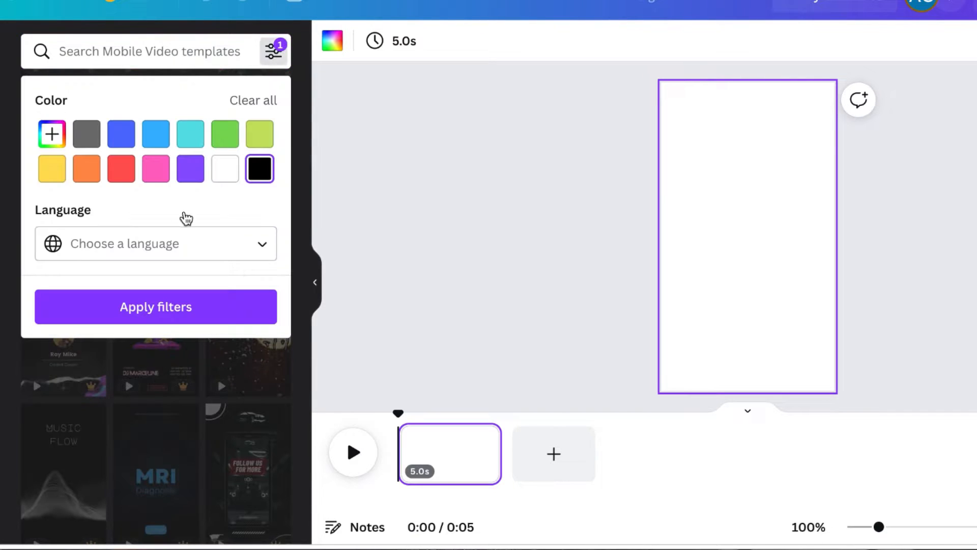
click(52, 134)
text(#f0e6dc)
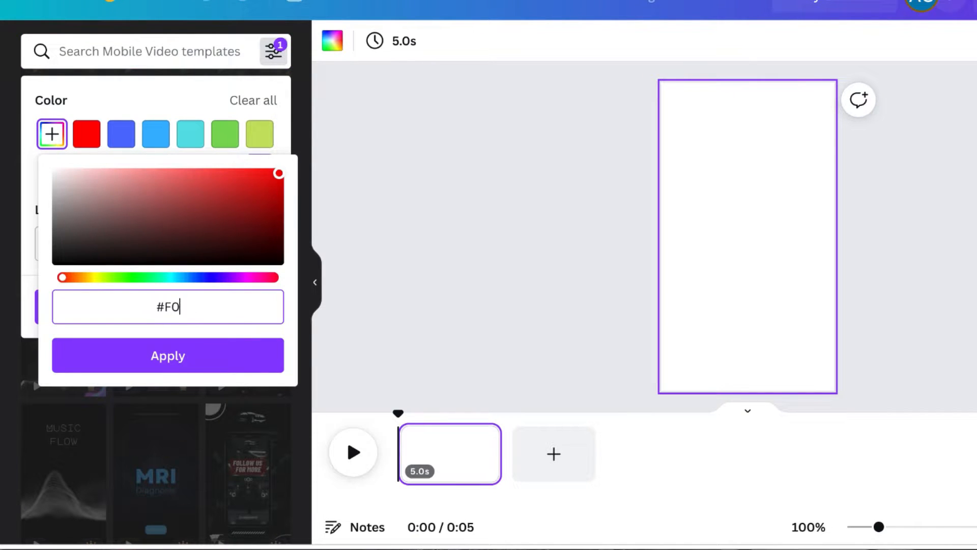
click(179, 359)
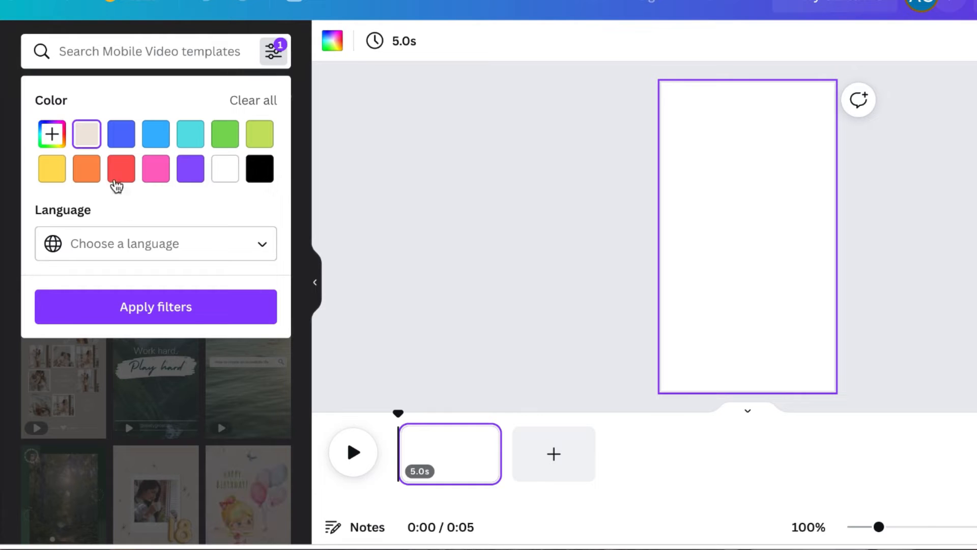
click(141, 320)
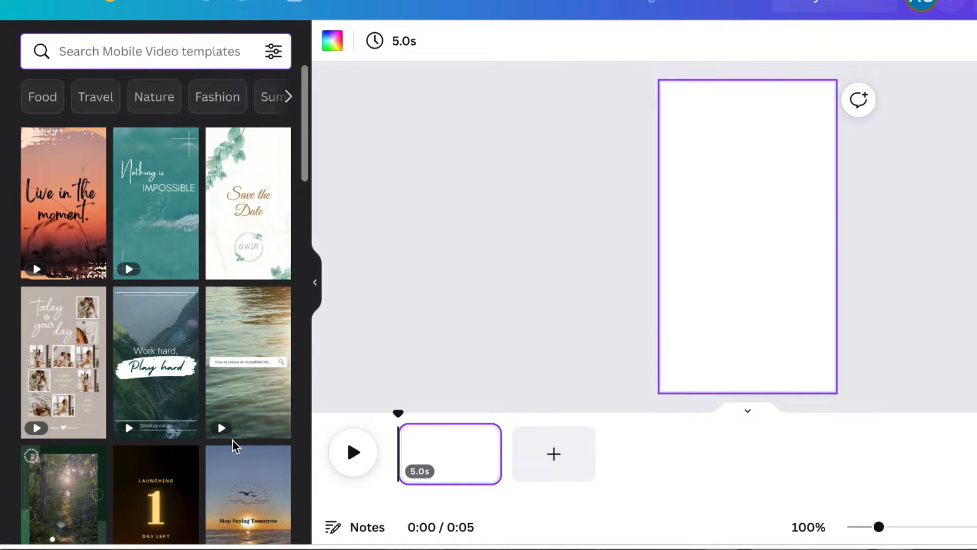
Open the Green Pop Zine Beauty Creator Instagram Reel template and apply its first page to the design
scroll(233, 445, down, 5)
scroll(233, 447, down, 3)
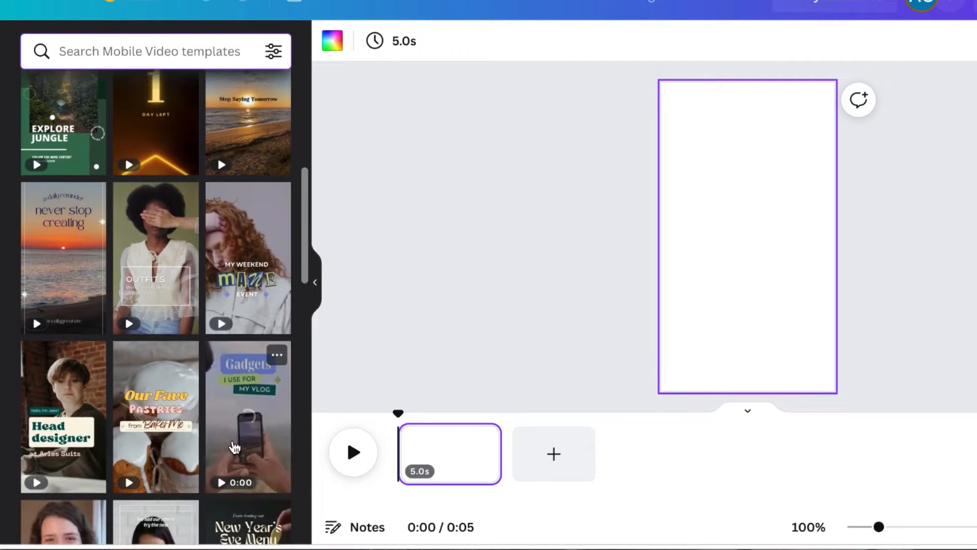
scroll(234, 447, down, 1)
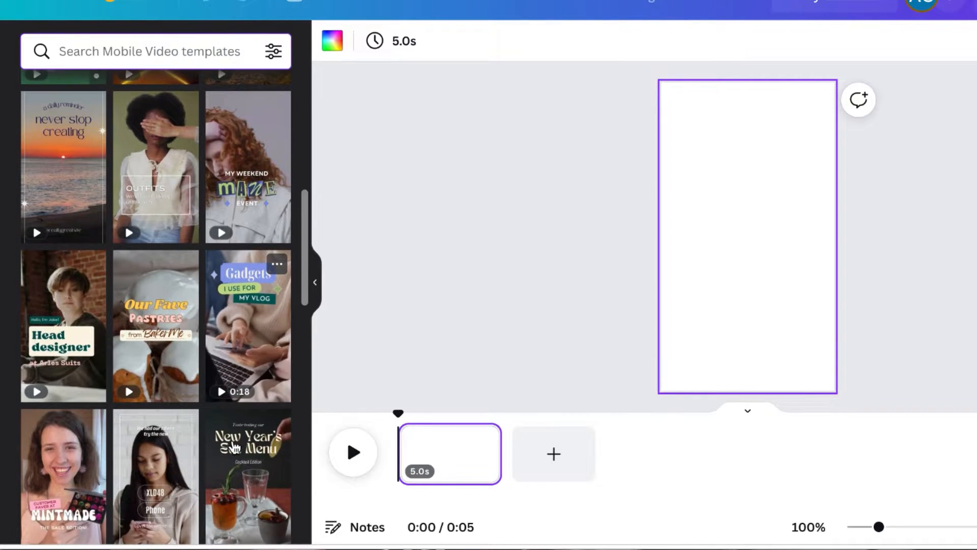
scroll(233, 447, down, 1)
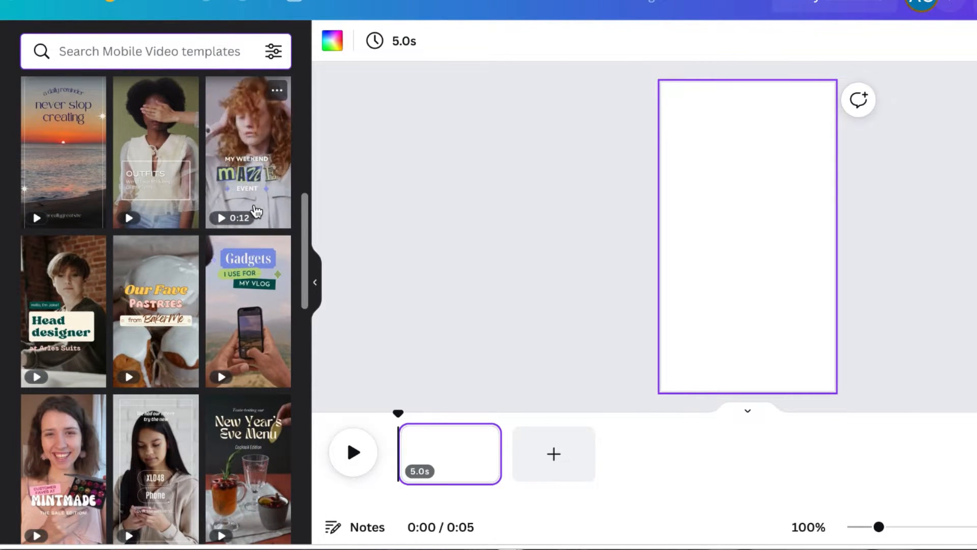
click(264, 174)
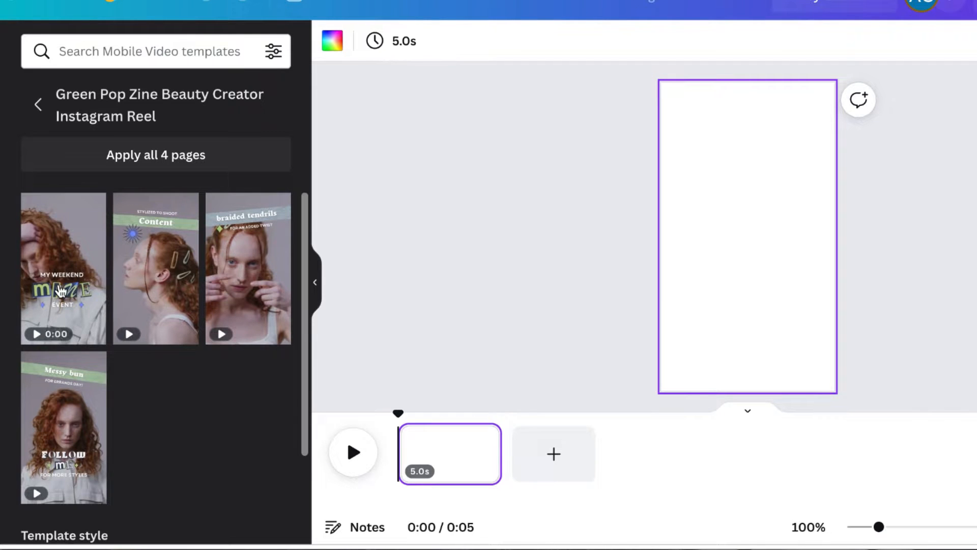
click(73, 297)
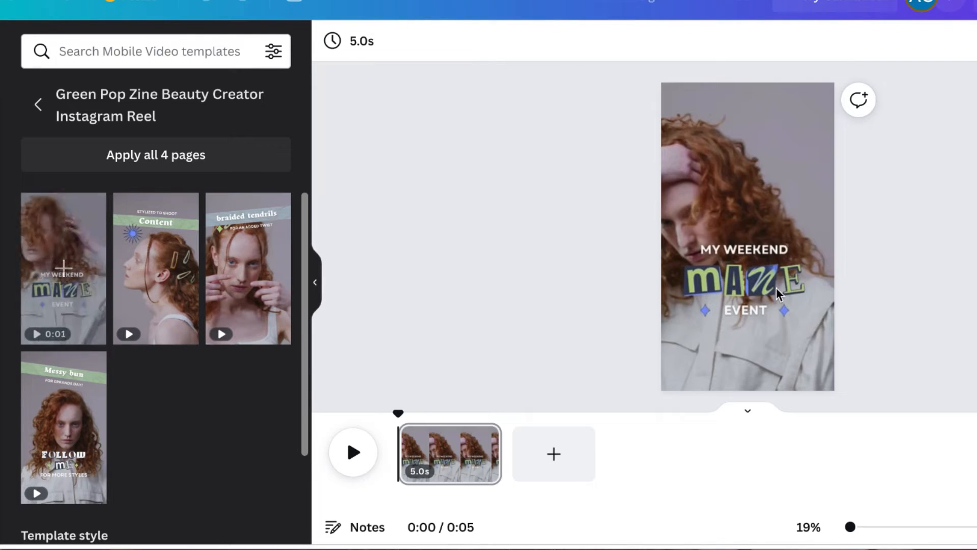
Replace the heading text "MY WEEKEND" with "THE 5 R'S OF"
click(792, 112)
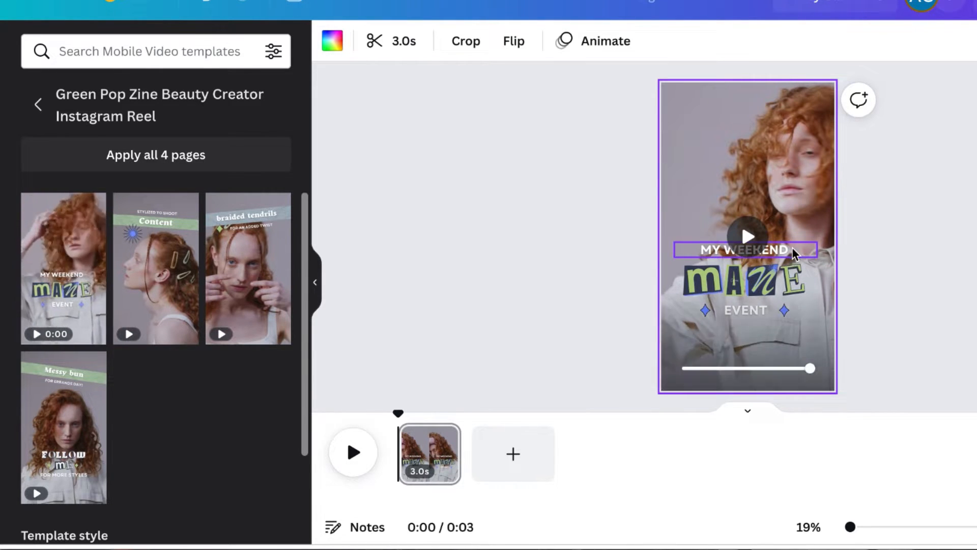
click(792, 252)
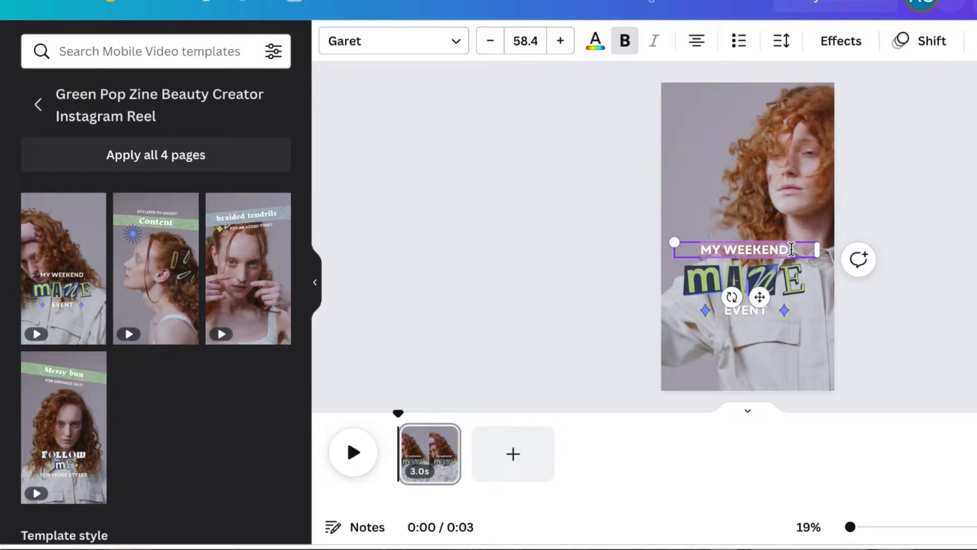
double_click(792, 249)
text(THE)
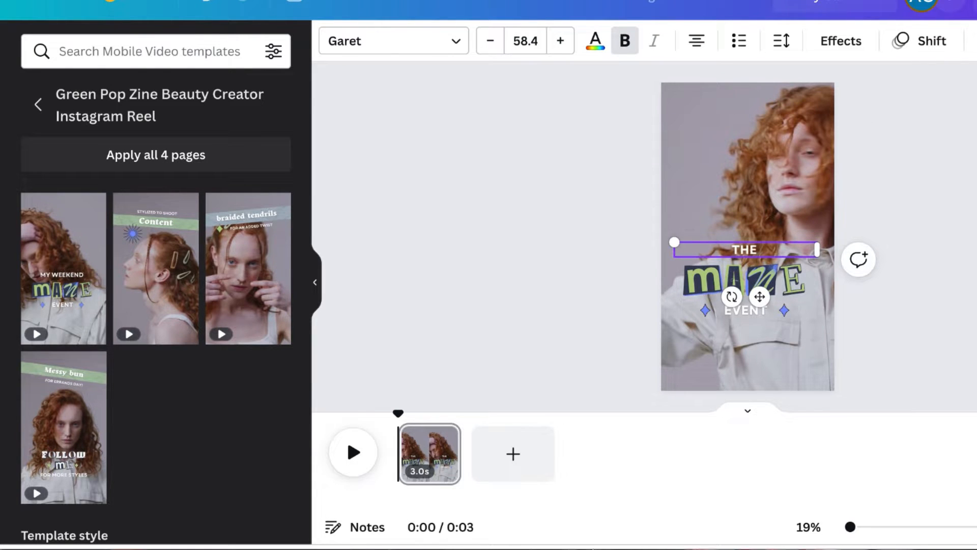
text( 5 R'S OF)
Delete the "MAZE" letter graphics beneath the heading
click(792, 285)
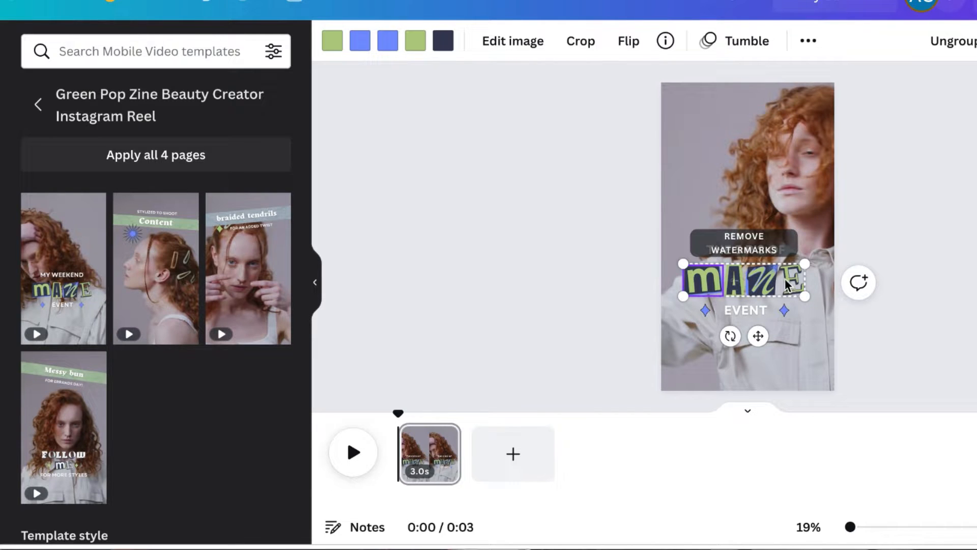
key(Delete)
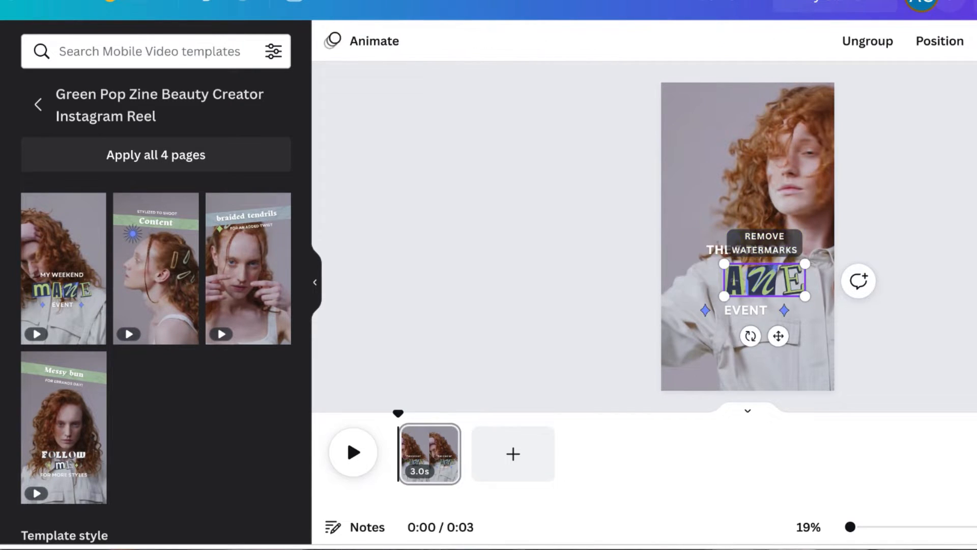
click(792, 280)
key(Delete)
click(772, 289)
key(Delete)
key(Delete)
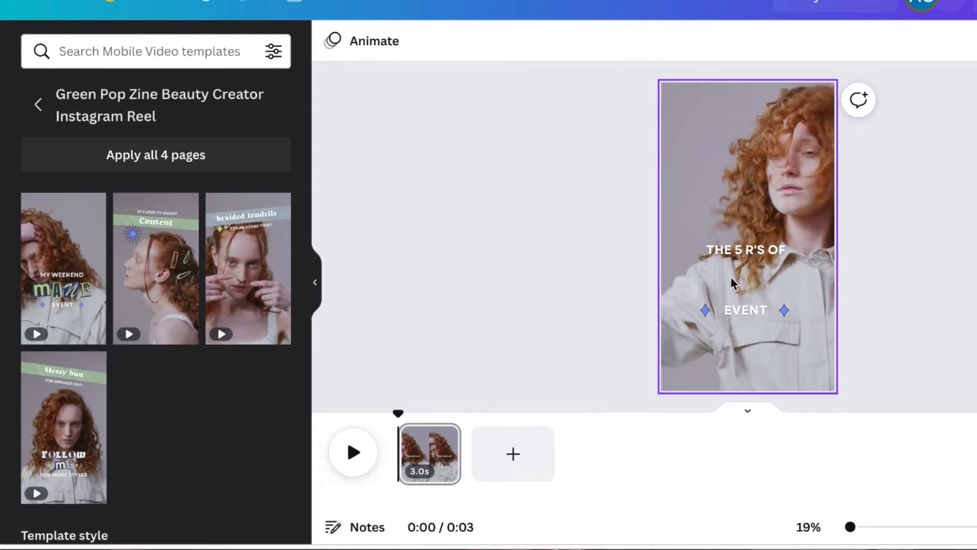
Search the elements library for "s"
click(1, 113)
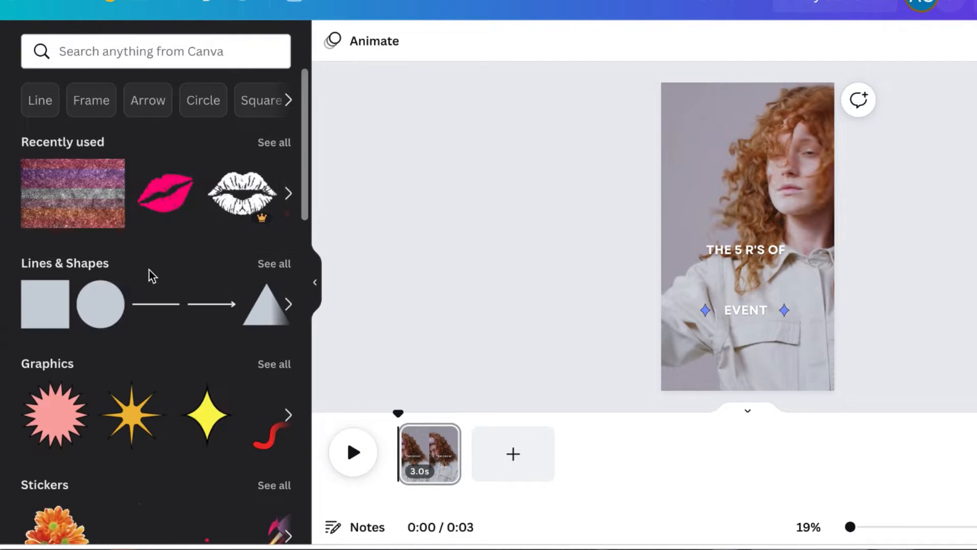
click(154, 55)
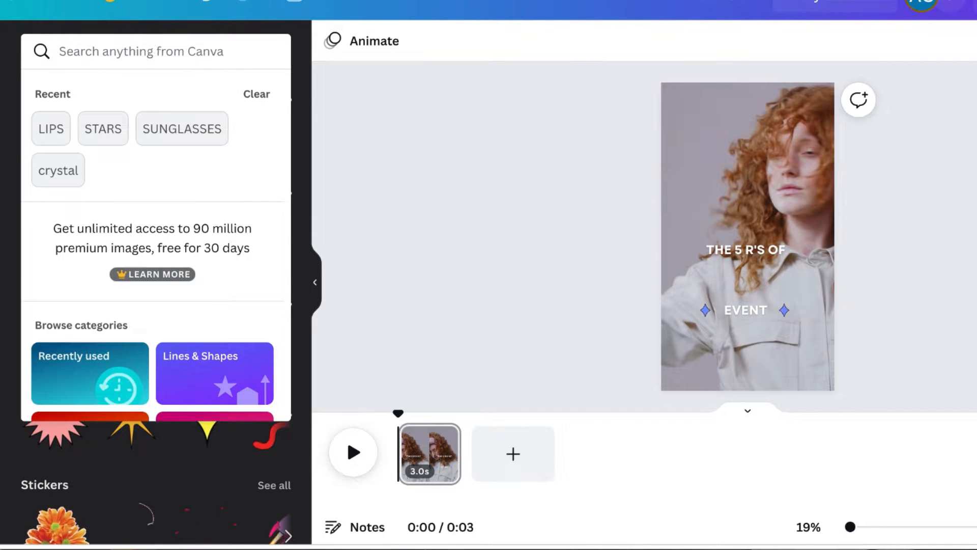
text(b)
key(BackSpace)
text(s)
key(Return)
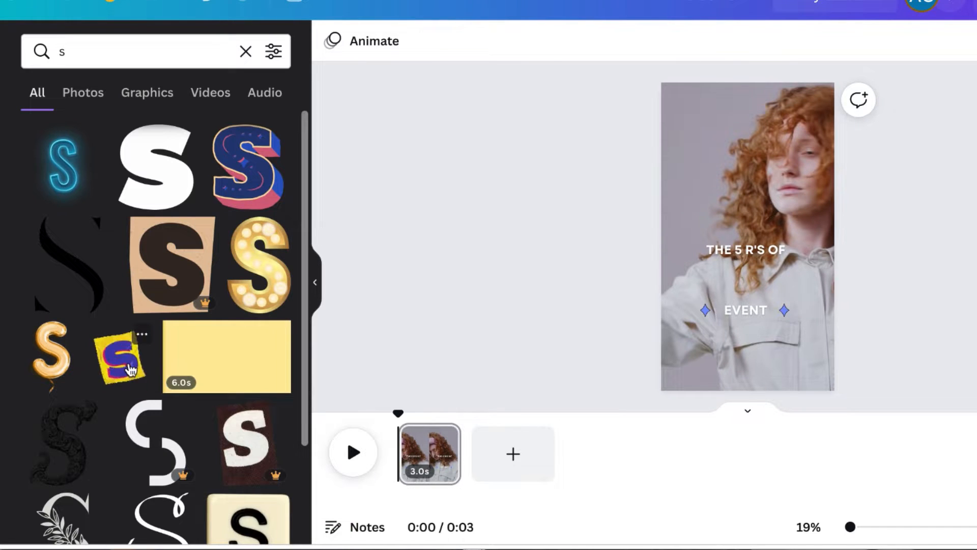
Add the yellow-and-blue cut-out S letter graphic and place it beneath the heading
click(119, 356)
drag(816, 163, 728, 257)
Search the elements for "a" and place the matching cut-out A letter graphic beside the S
click(80, 37)
text(a)
key(Return)
click(130, 348)
drag(817, 164, 723, 258)
drag(714, 349, 767, 348)
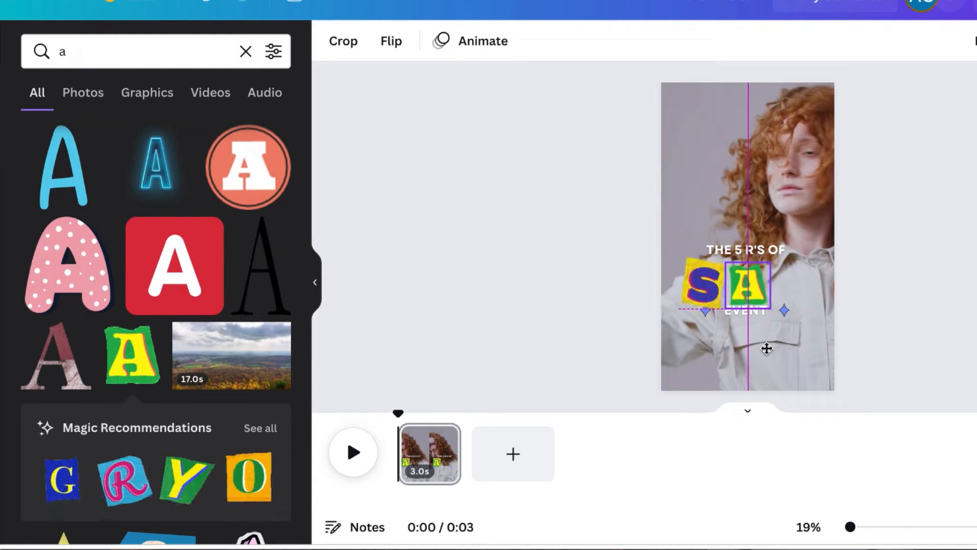
drag(746, 289, 731, 289)
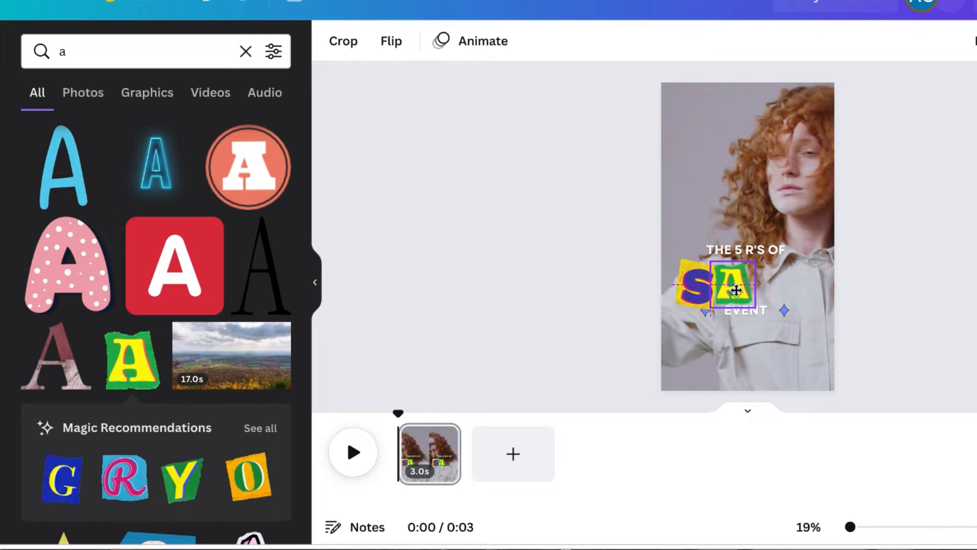
Search the elements for "l" and place a cut-out L letter graphic after the A
click(137, 54)
key(BackSpace)
text(l)
key(Return)
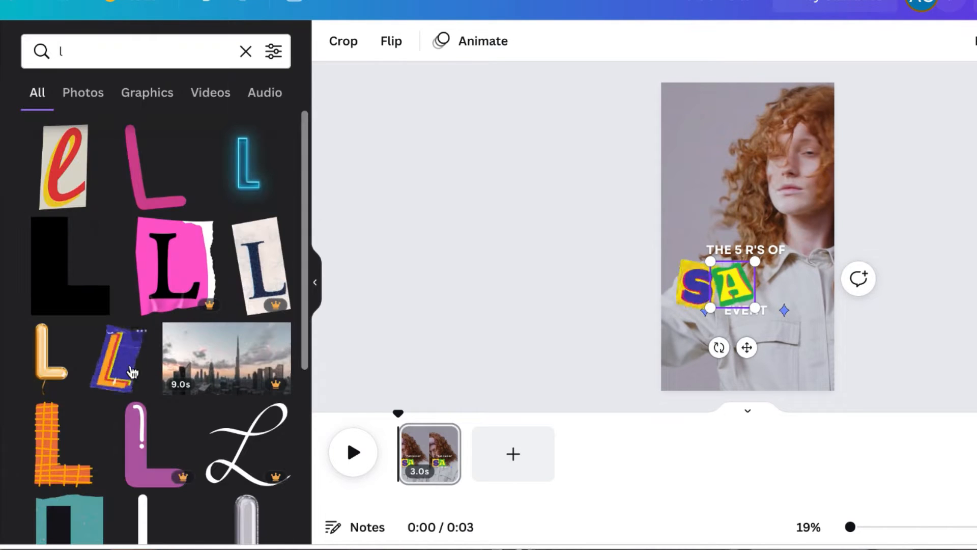
click(117, 356)
drag(819, 152, 759, 304)
drag(699, 298, 762, 288)
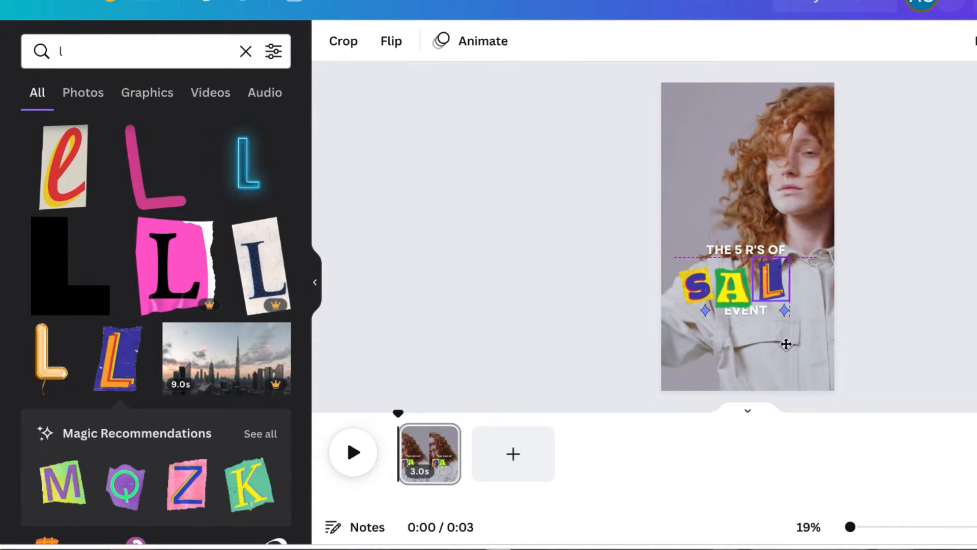
Search the elements for "o" and place a cut-out O letter graphic after the L
click(157, 47)
key(BackSpace)
text(o)
key(Return)
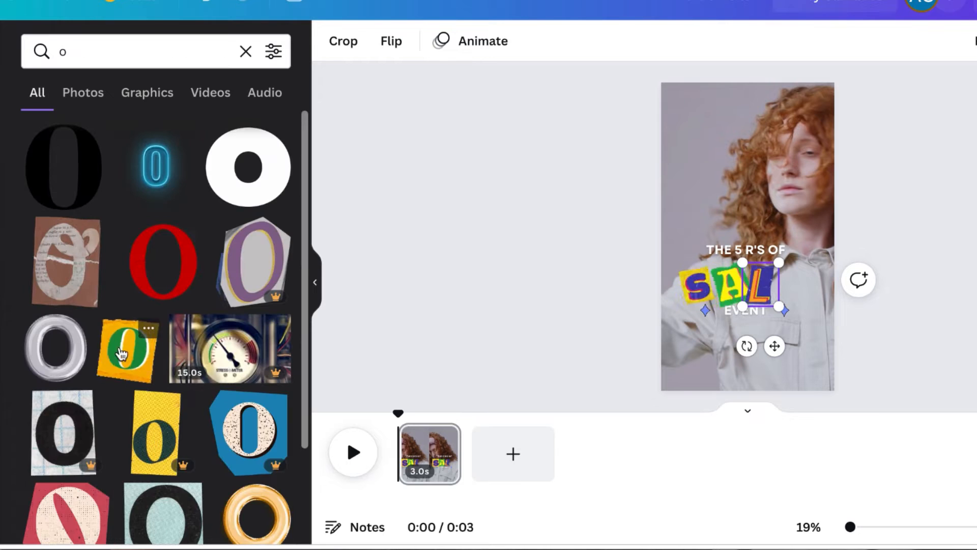
click(127, 349)
drag(818, 160, 721, 266)
drag(714, 352, 799, 360)
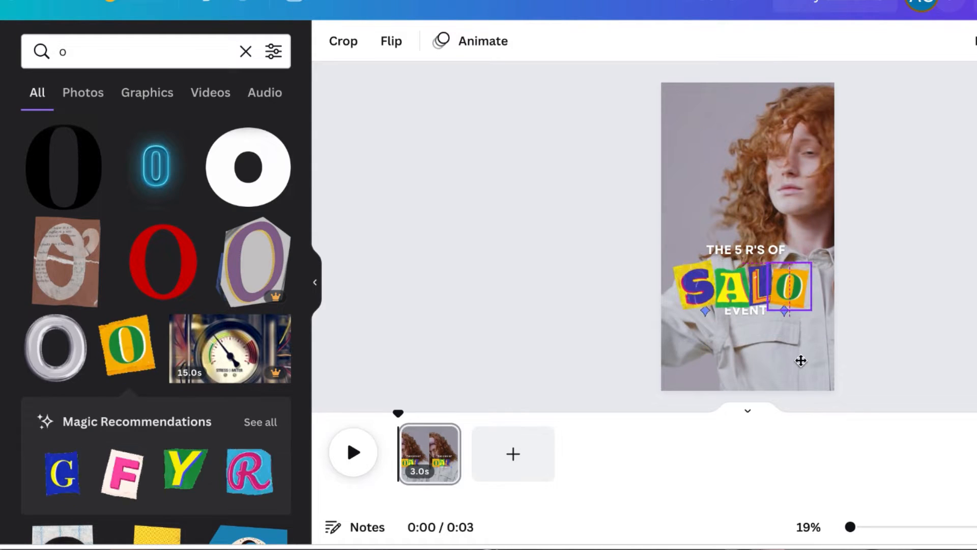
Search the elements for "n" and place a cut-out N letter graphic at the end to spell SALON
click(163, 45)
key(BackSpace)
text(n)
key(Return)
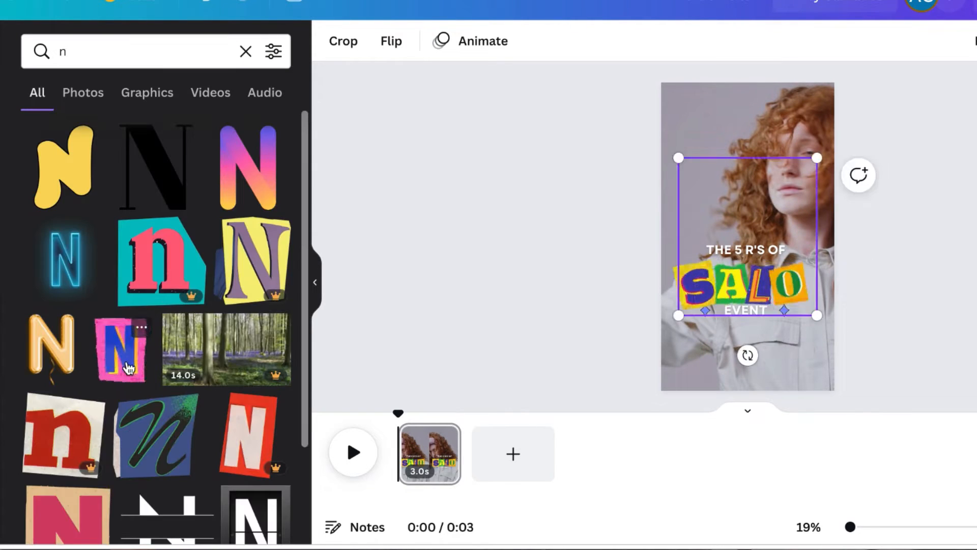
click(129, 361)
drag(818, 159, 857, 338)
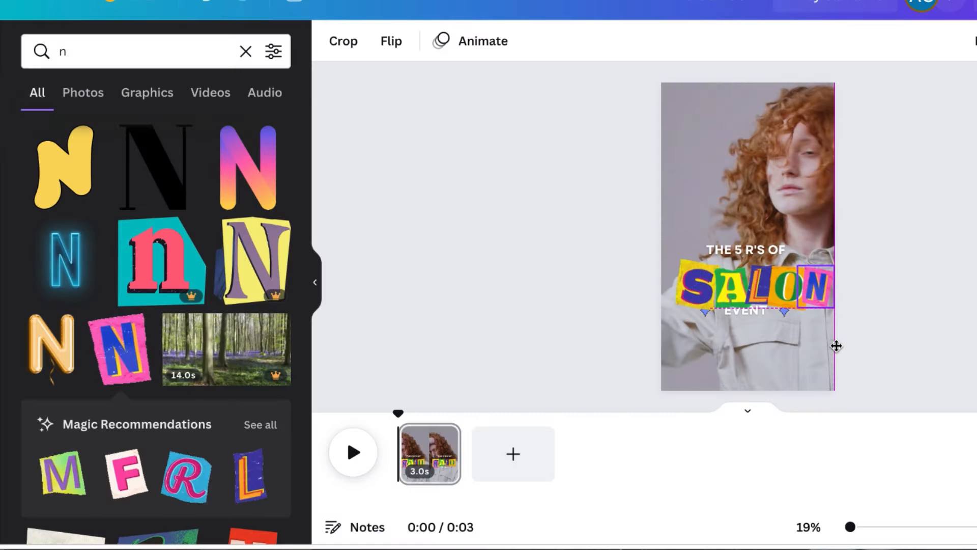
drag(835, 344, 844, 318)
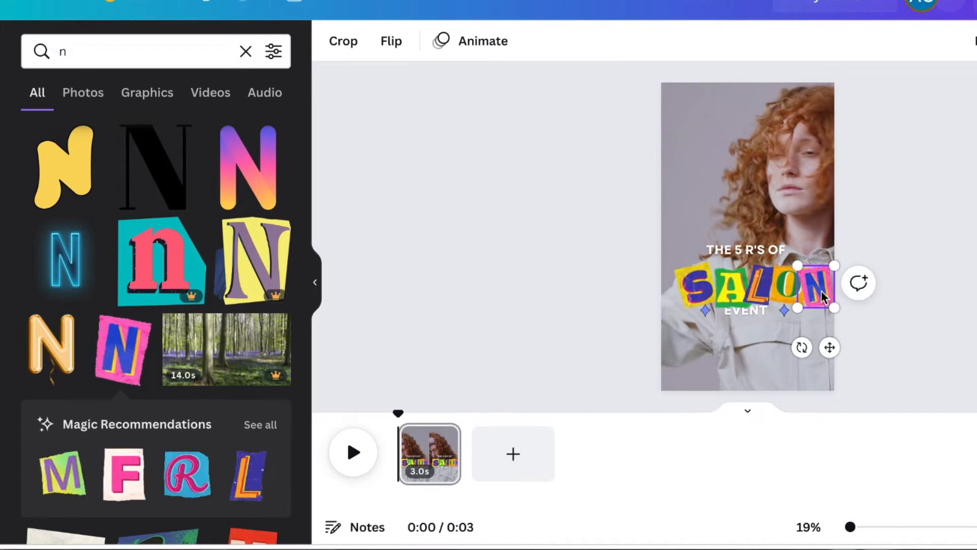
Select all five SALON letter graphics and group them together
shift+click(788, 298)
shift+click(759, 288)
shift+click(726, 291)
shift+click(695, 290)
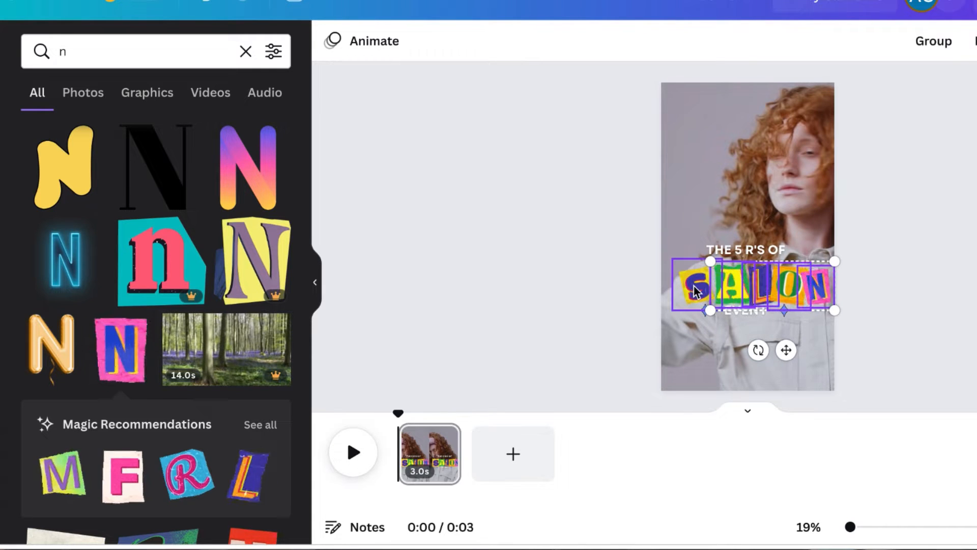
click(972, 43)
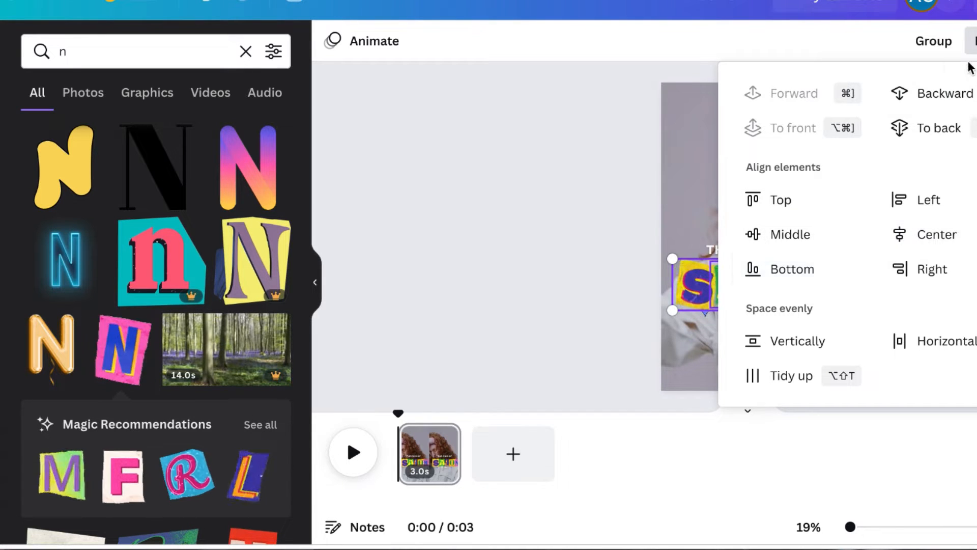
click(934, 49)
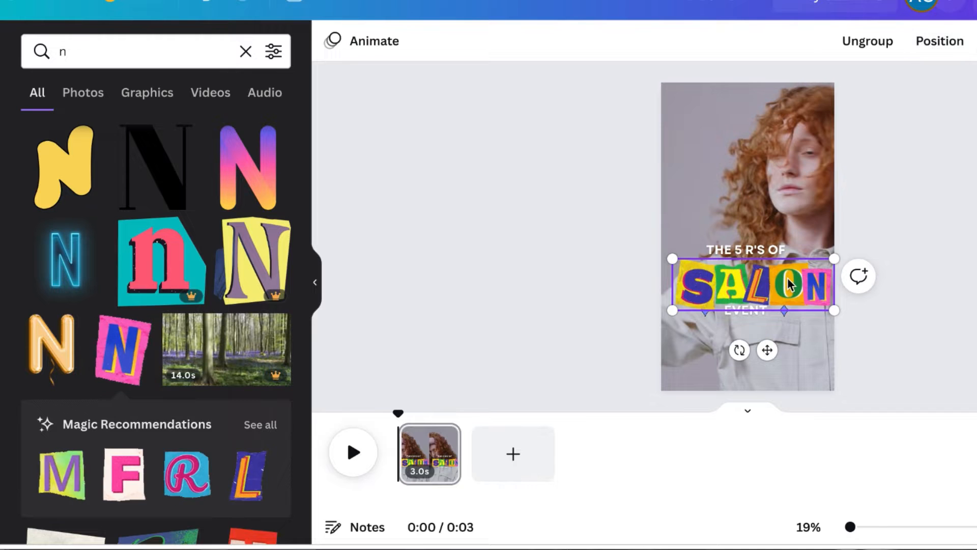
click(787, 298)
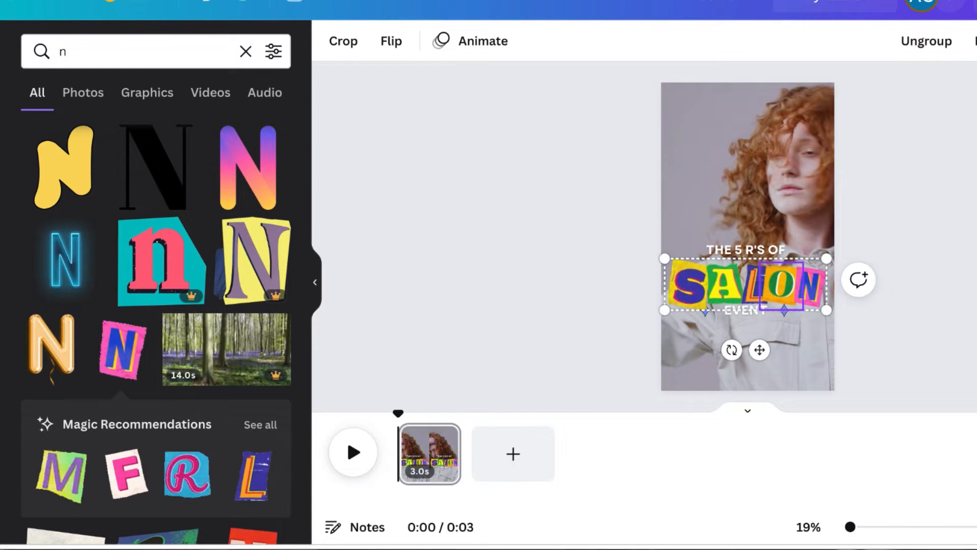
click(744, 297)
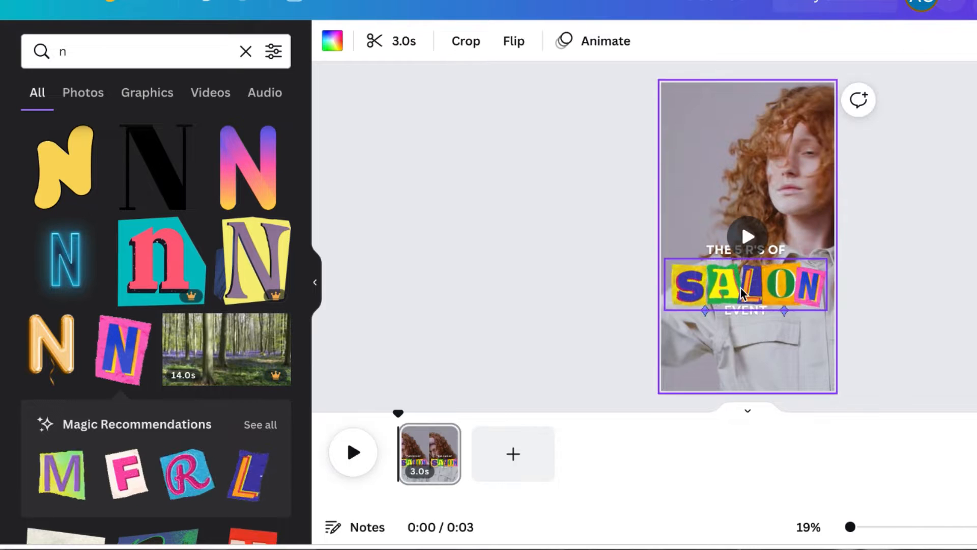
click(696, 297)
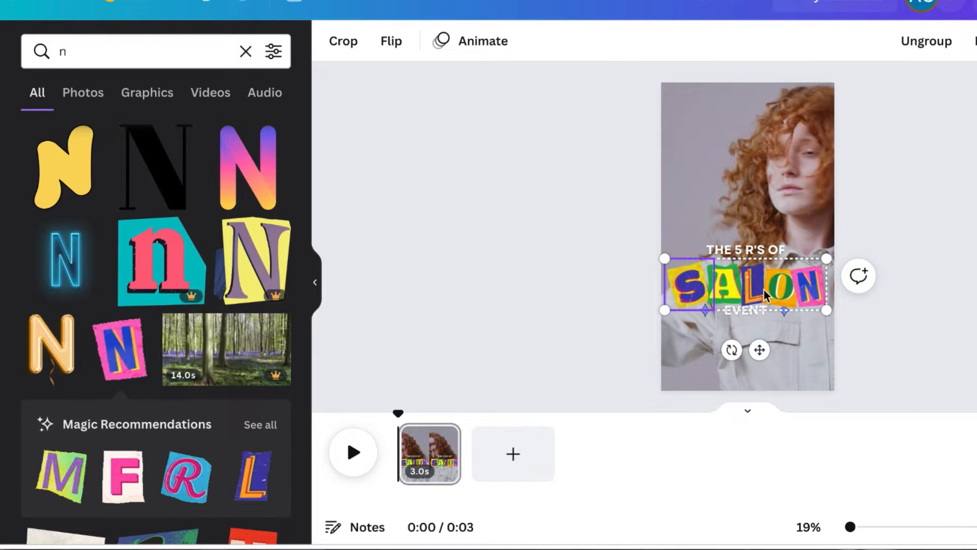
click(784, 359)
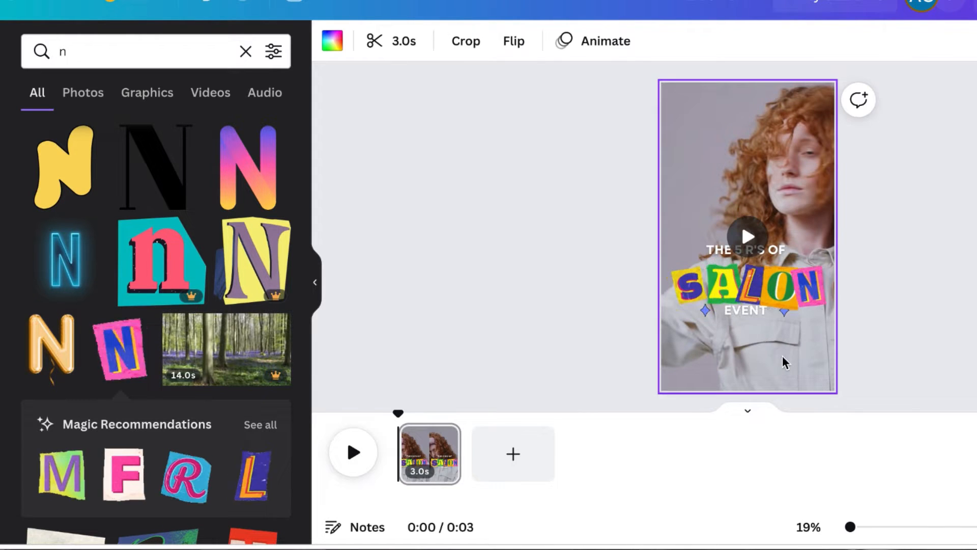
Select the EVENT subtitle text and reposition it on the page
click(753, 313)
click(757, 315)
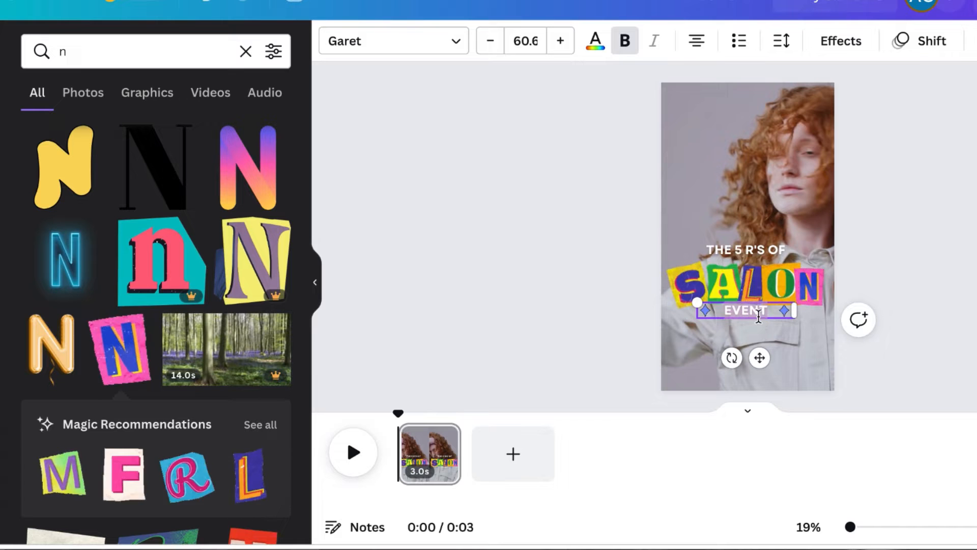
drag(759, 357, 762, 373)
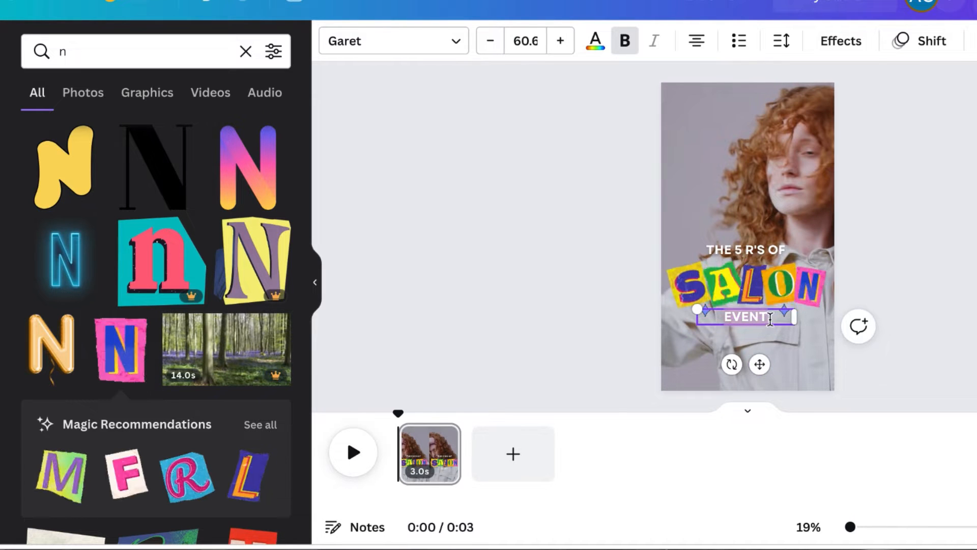
drag(759, 364, 755, 230)
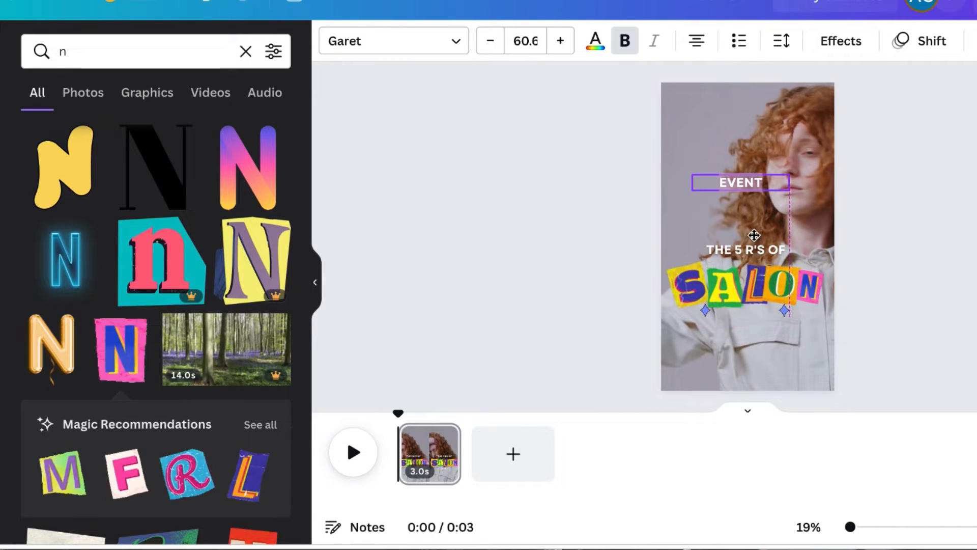
Recolor both diamond sparkle graphics beside the BUSINESS subtitle with the orange brand logo color
click(705, 312)
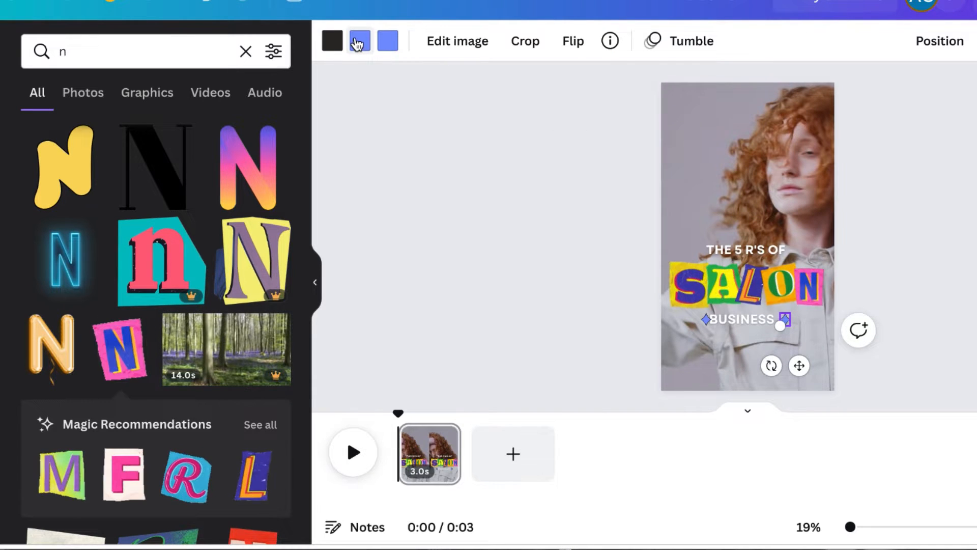
click(359, 43)
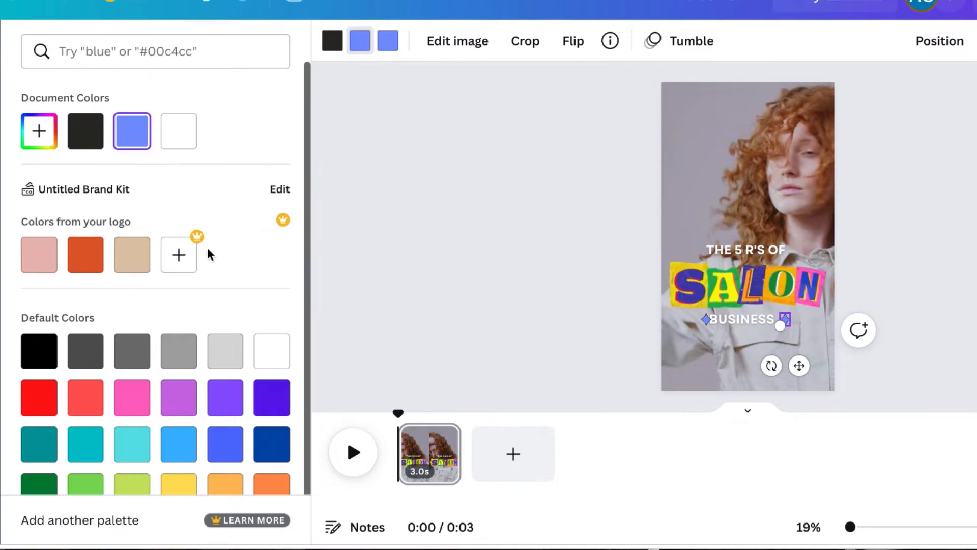
click(92, 263)
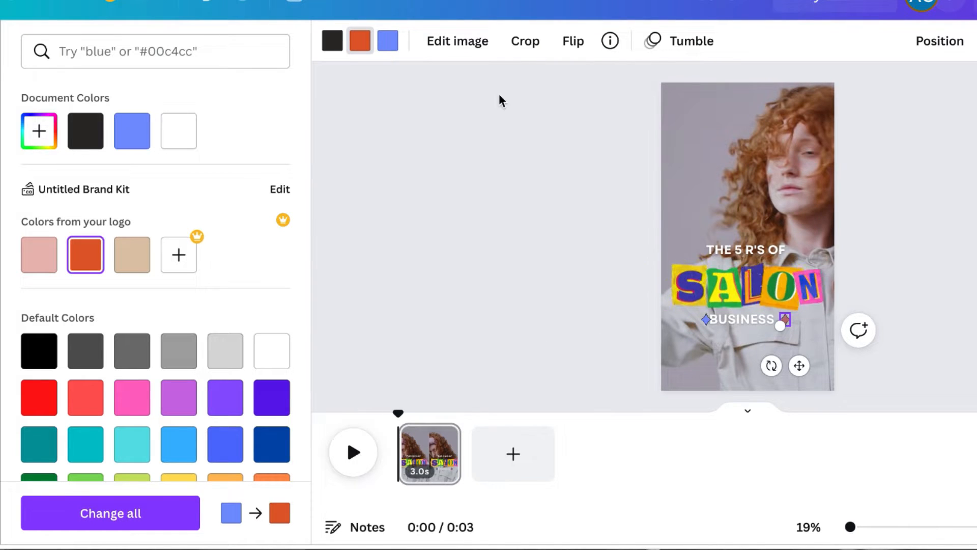
click(388, 44)
click(388, 44)
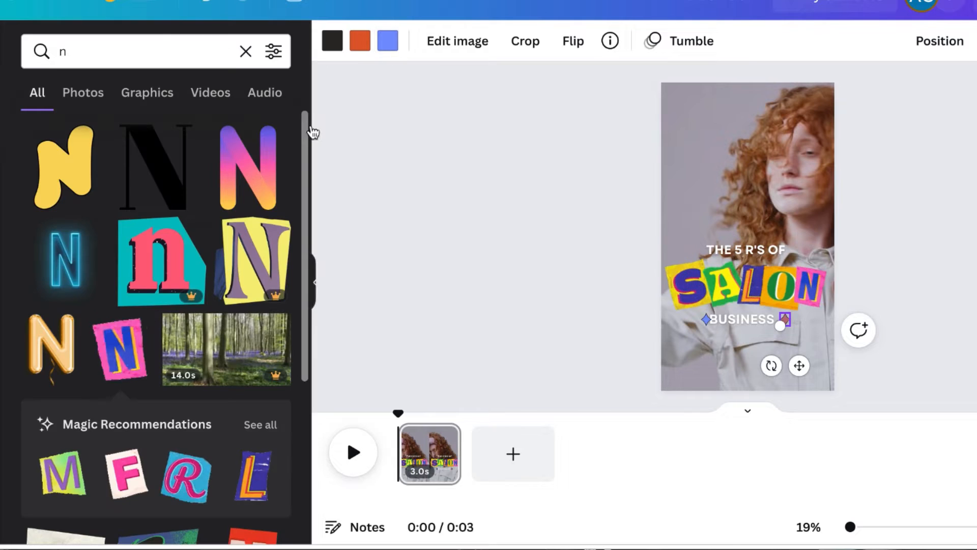
click(388, 46)
click(85, 257)
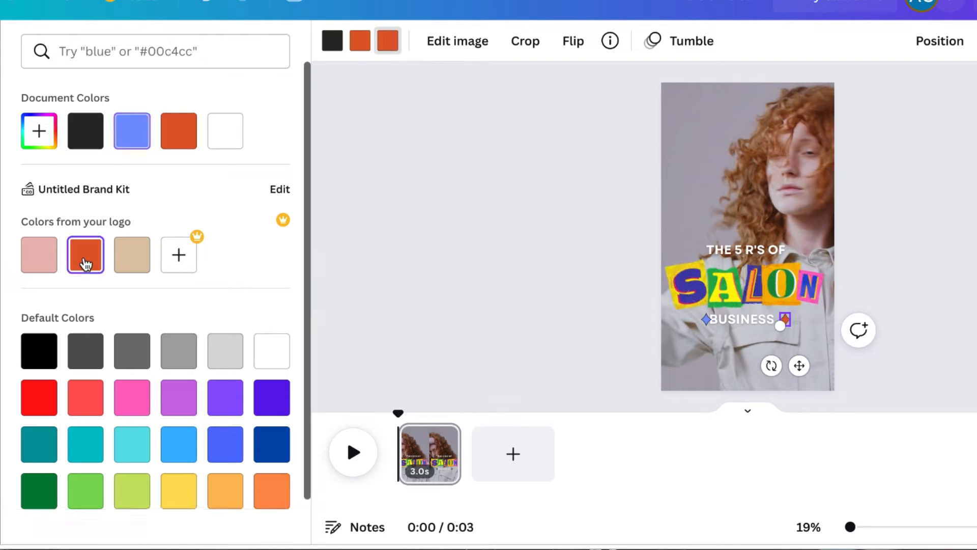
click(707, 320)
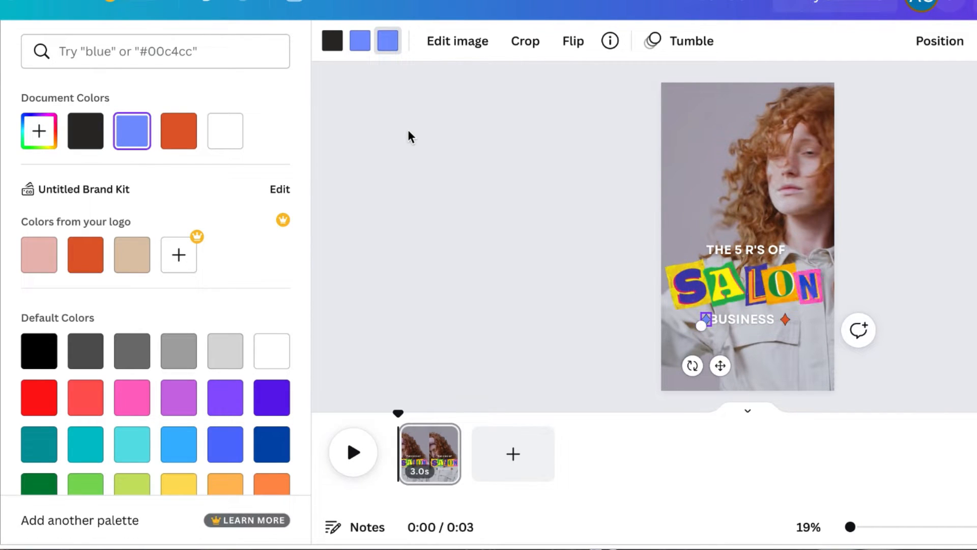
click(86, 255)
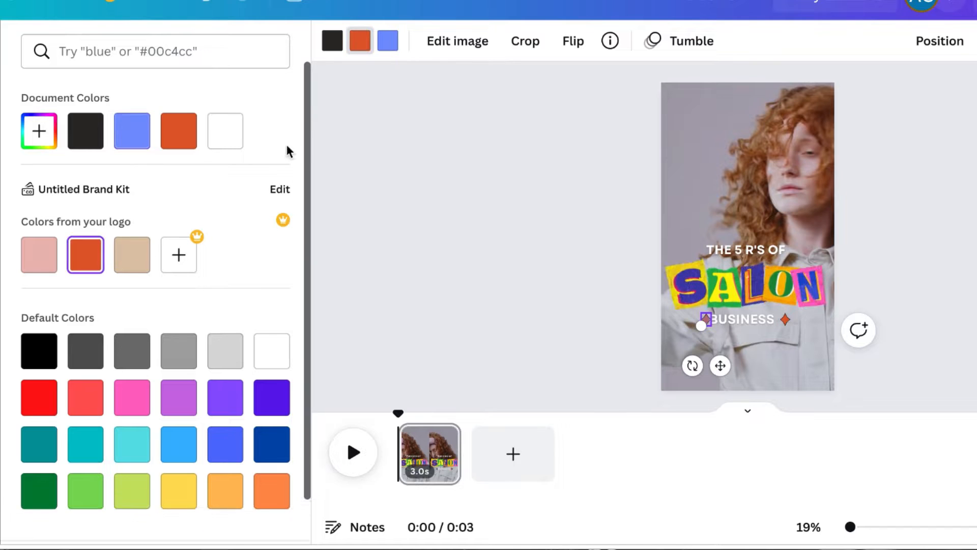
click(386, 51)
click(88, 257)
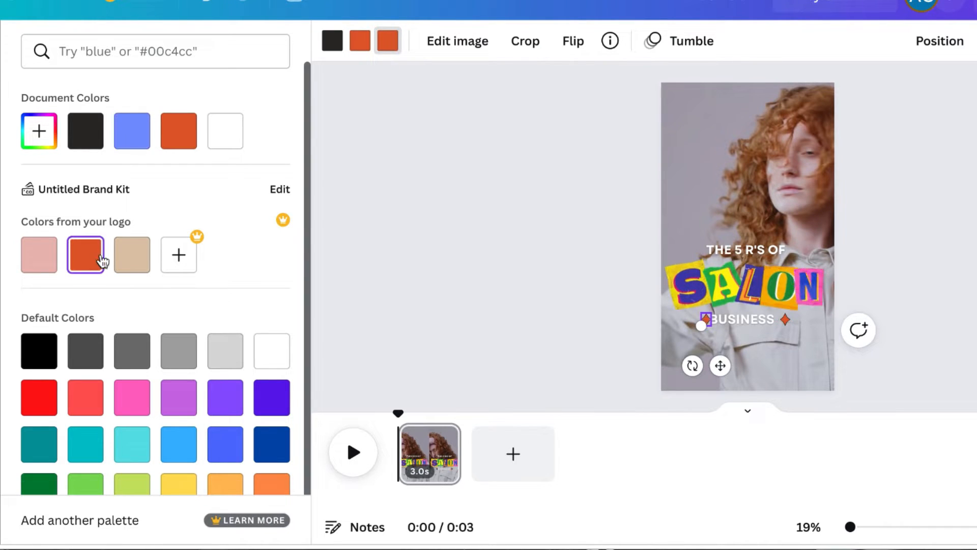
double_click(808, 365)
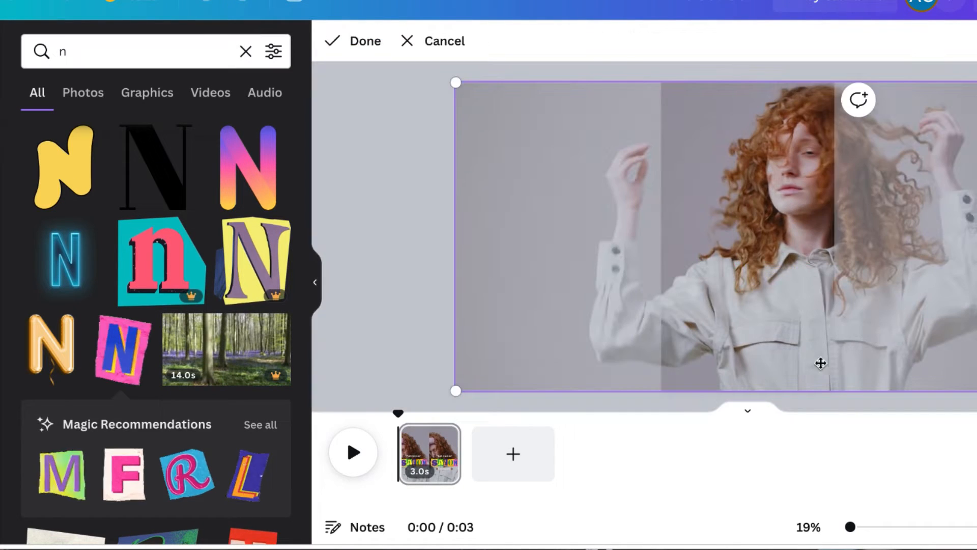
key(Escape)
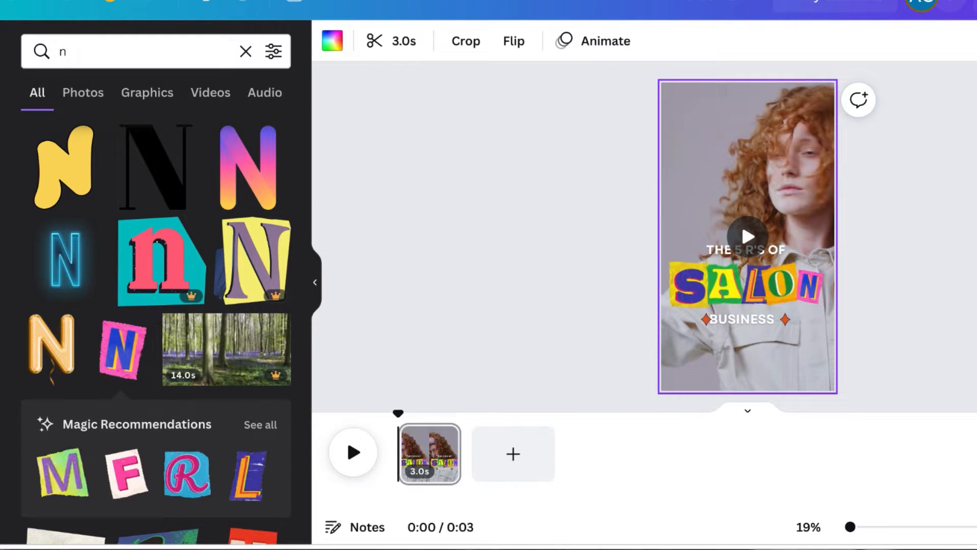
Search the video library for "salon" and browse the results
click(2, 212)
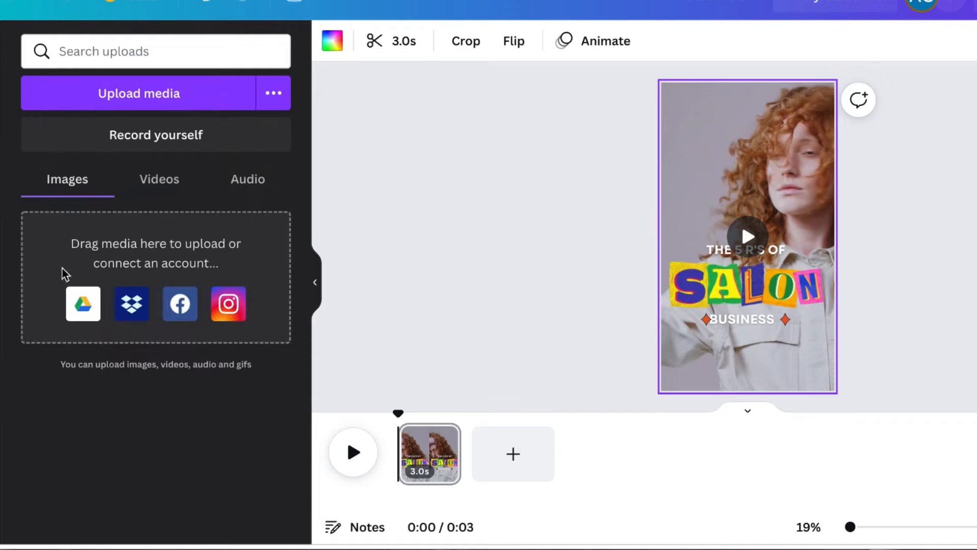
click(2, 114)
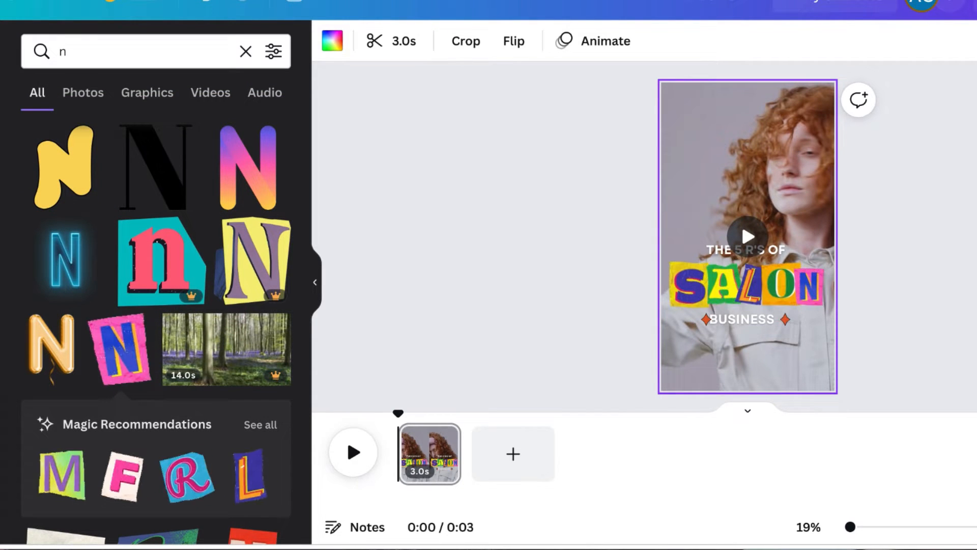
click(2, 407)
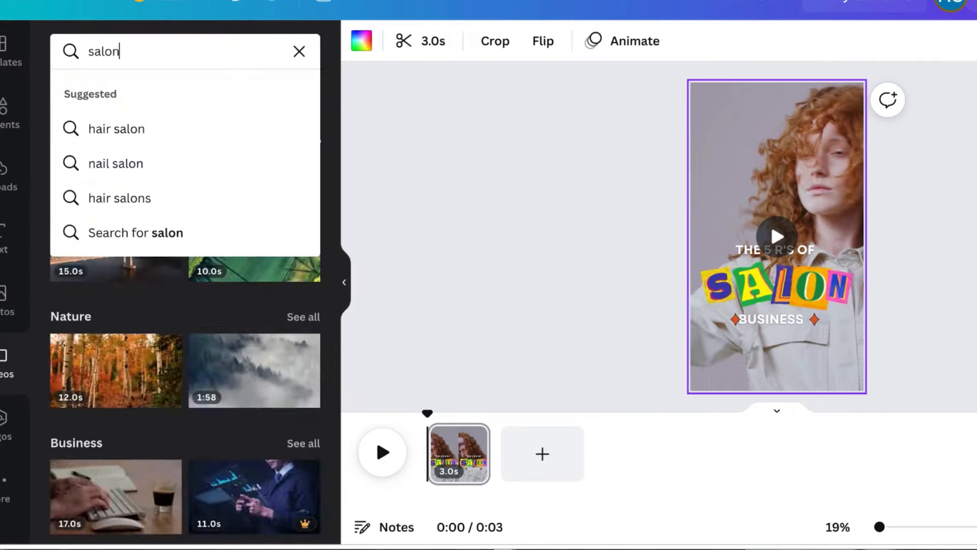
key(Return)
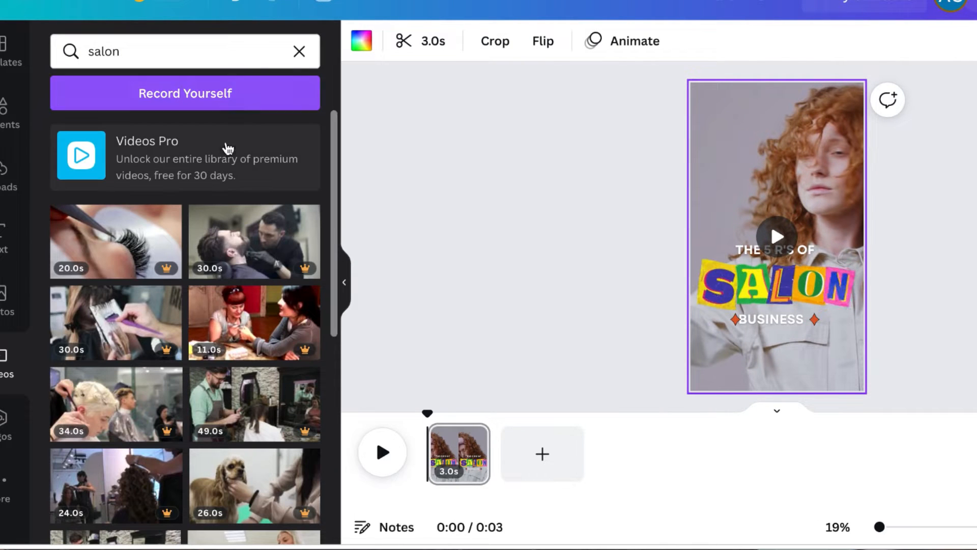
scroll(290, 404, down, 2)
scroll(290, 404, down, 4)
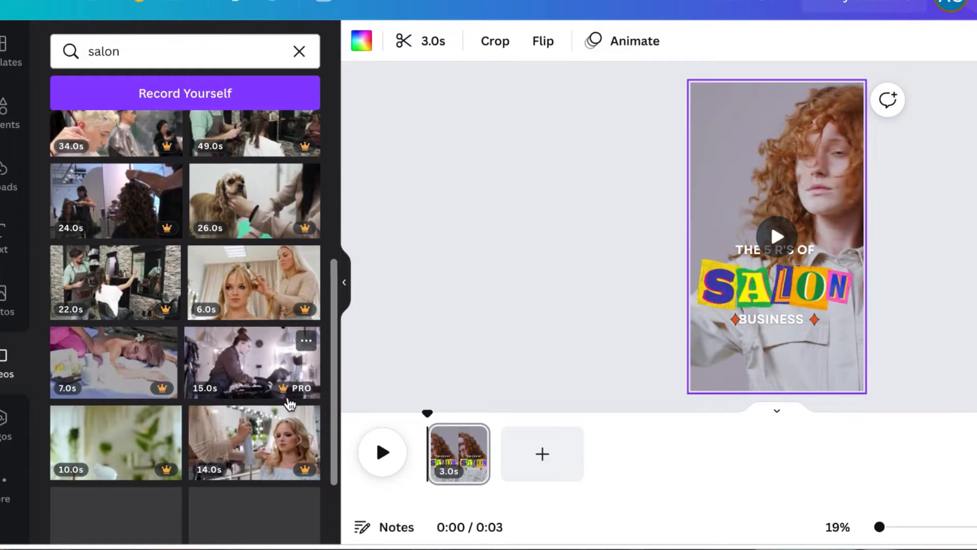
scroll(289, 403, down, 4)
scroll(290, 404, down, 2)
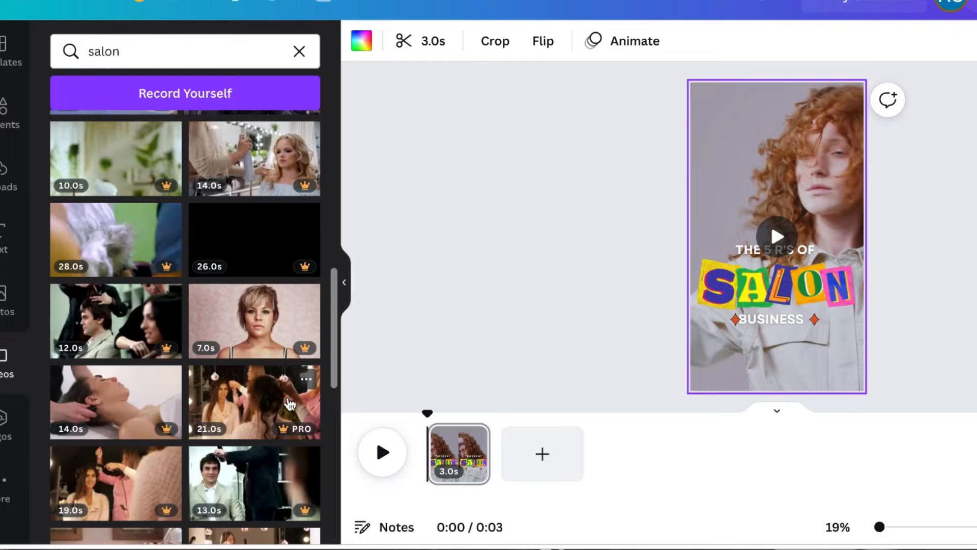
Search the photo library for "salon" and place the salon interior photo with gold lamps as the page background
click(13, 318)
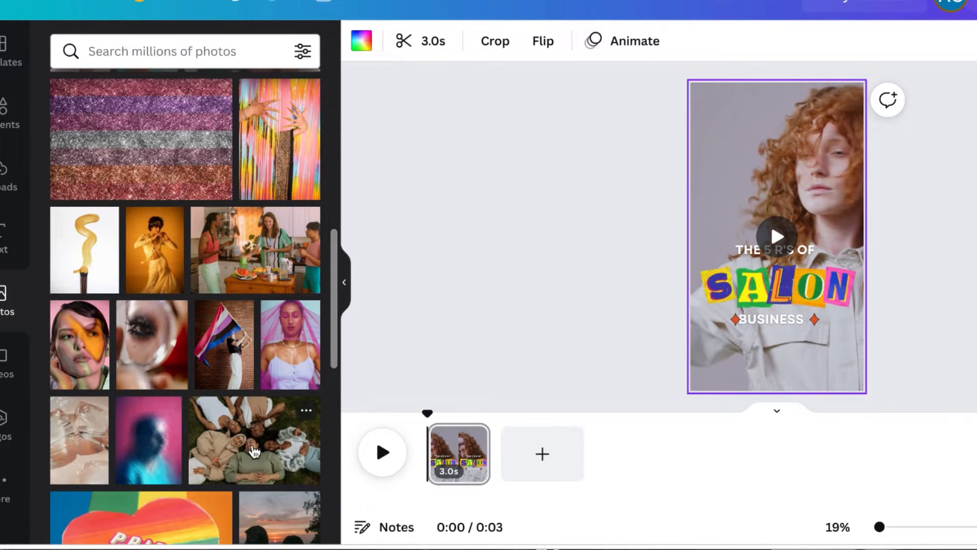
scroll(241, 500, down, 3)
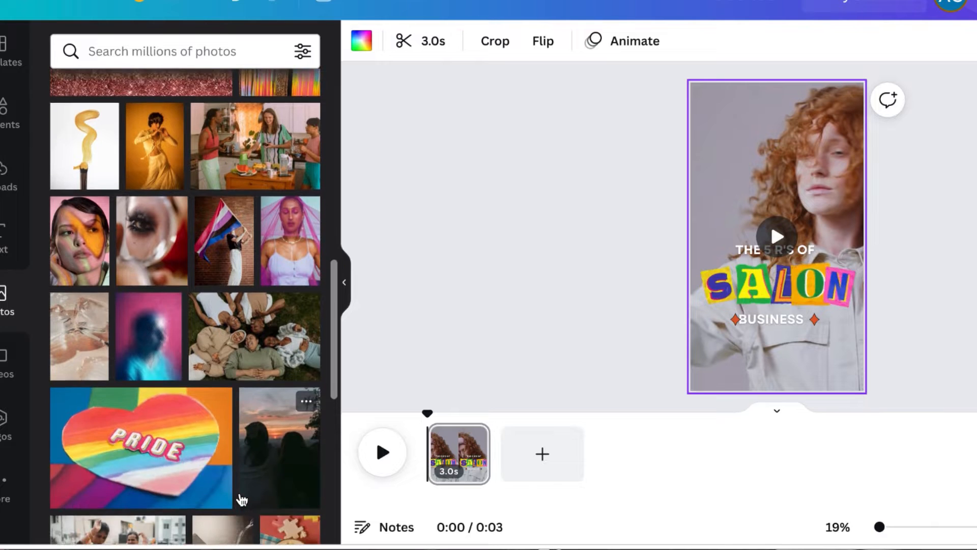
scroll(239, 492, down, 5)
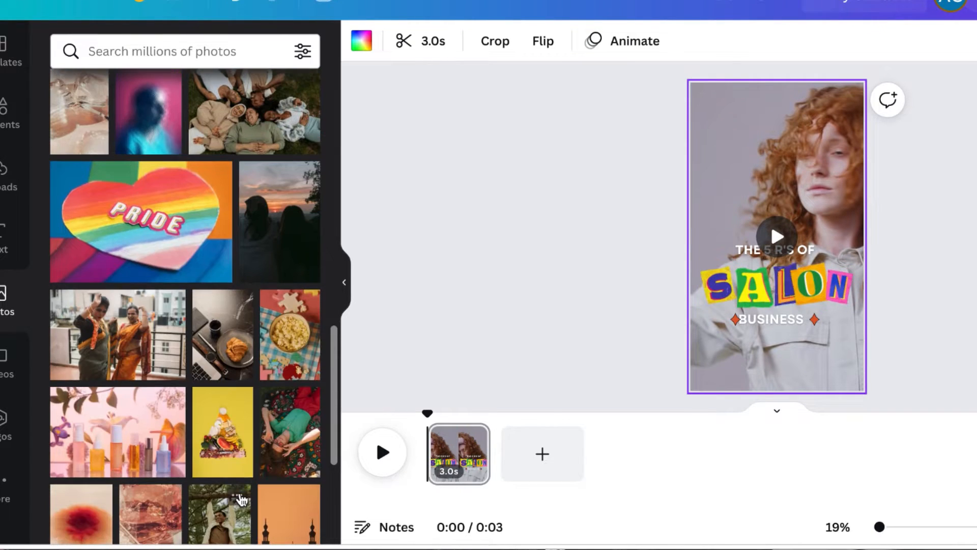
scroll(240, 498, up, 10)
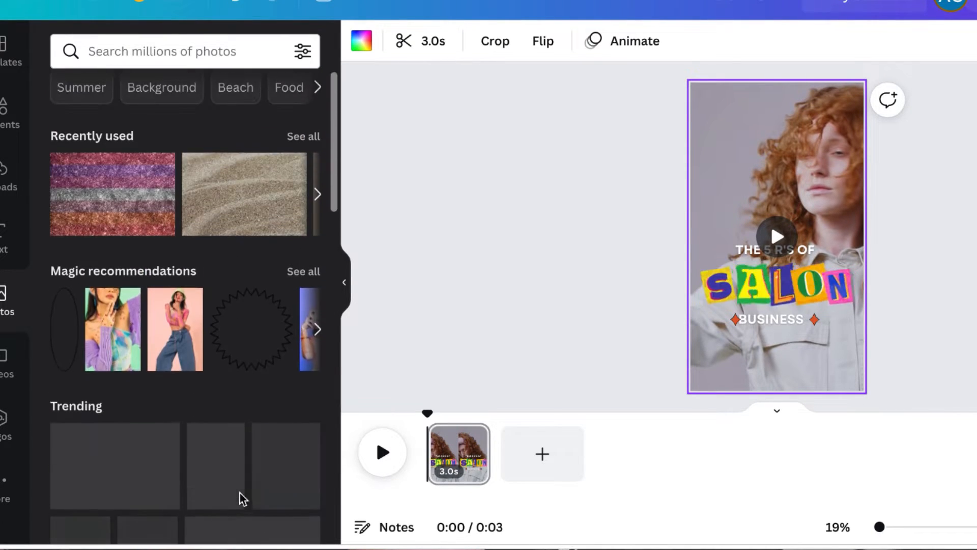
scroll(222, 411, down, 7)
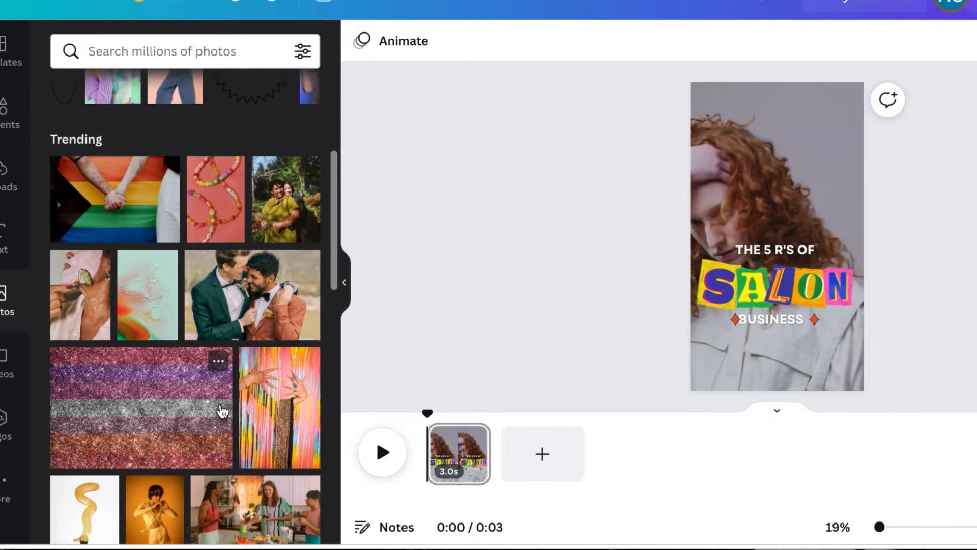
scroll(222, 412, down, 2)
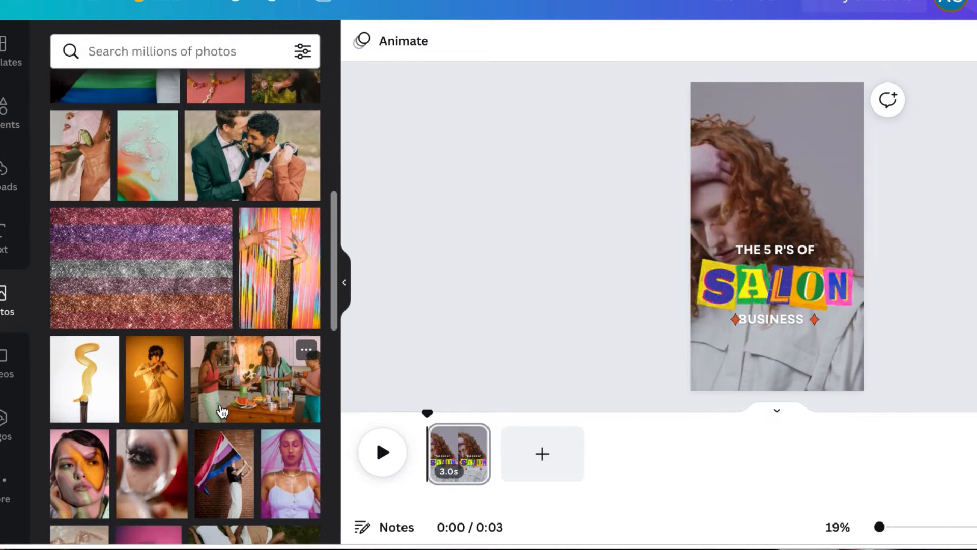
click(131, 51)
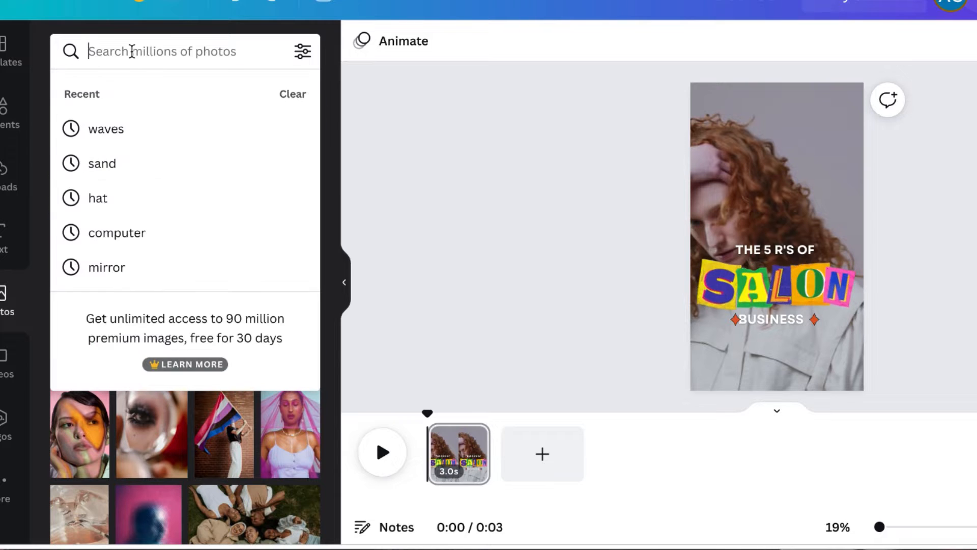
text(salon)
key(Return)
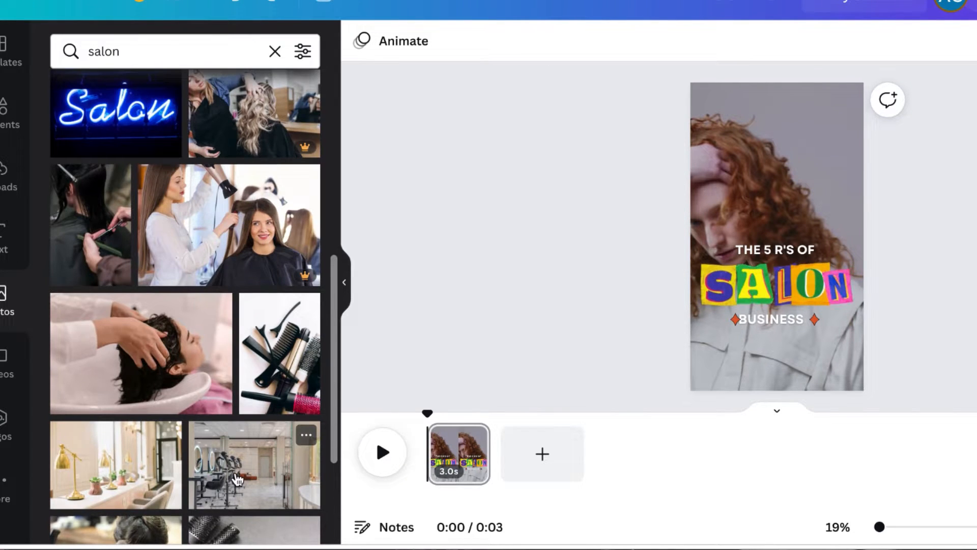
scroll(236, 473, down, 5)
drag(123, 181, 697, 210)
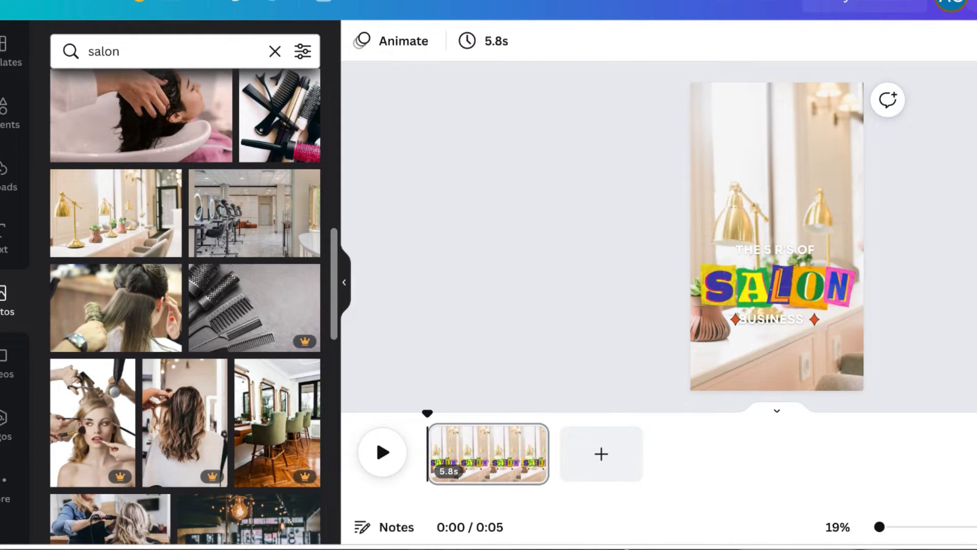
Recolor THE 5 R'S OF text and the BUSINESS subtitle with the black document color
click(798, 254)
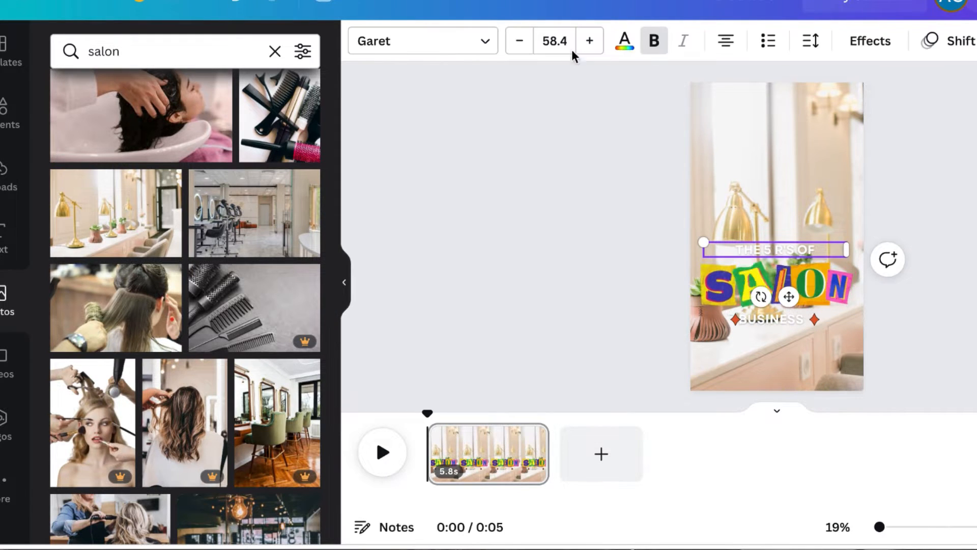
click(626, 43)
click(114, 131)
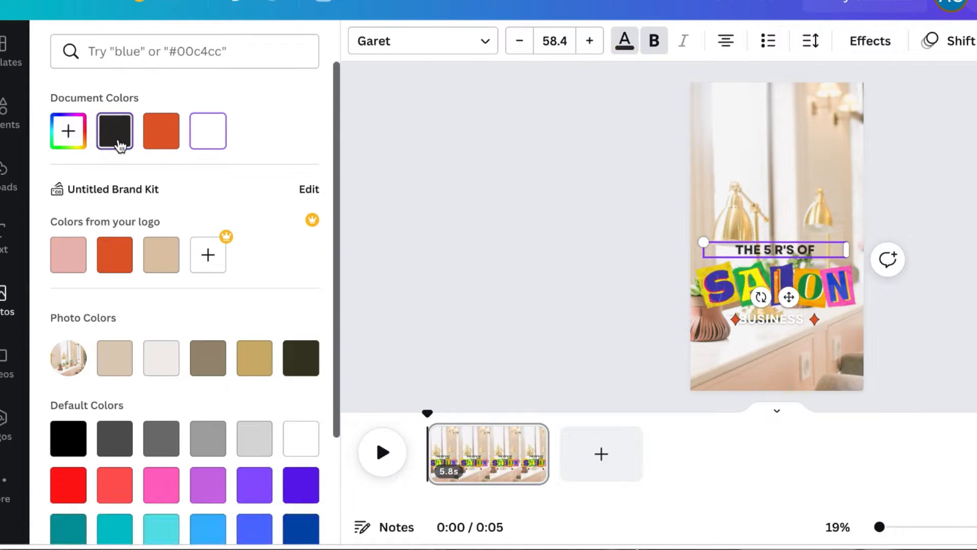
click(797, 322)
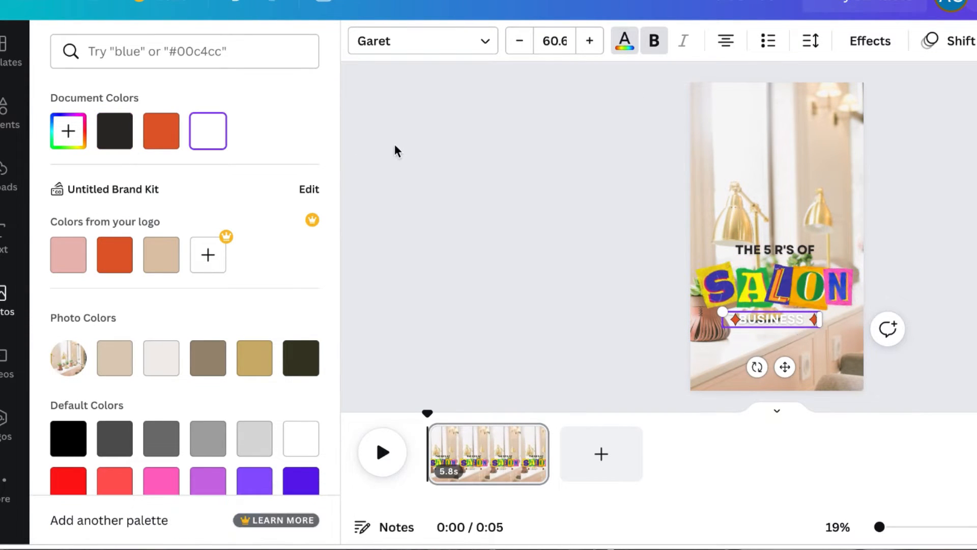
click(114, 133)
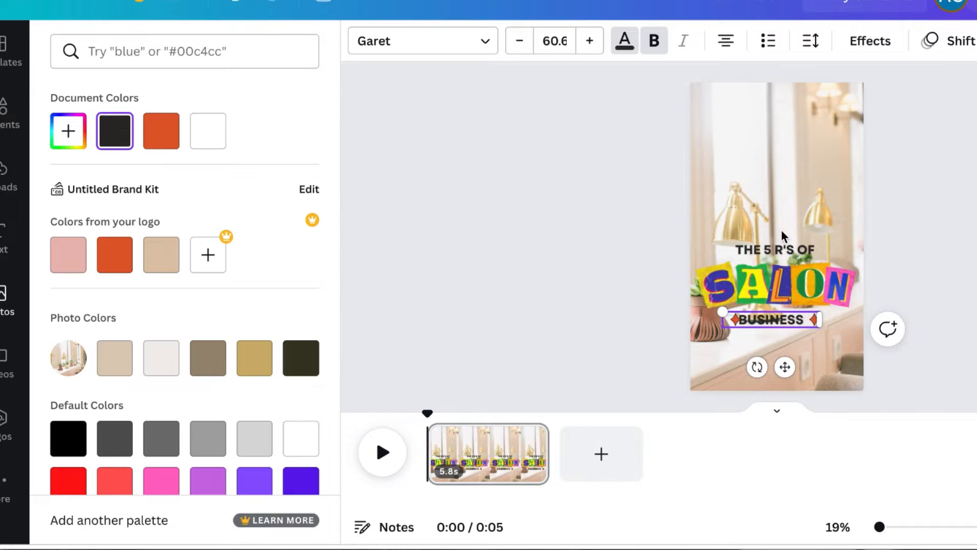
Move THE 5 R'S OF title, the grouped SALON letters and the BUSINESS subtitle higher up the page
click(809, 252)
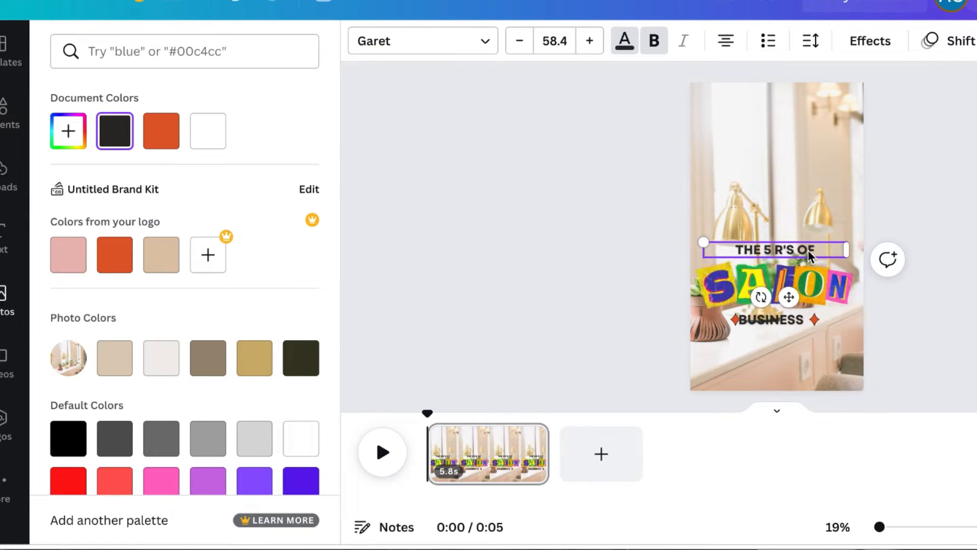
drag(789, 300, 789, 245)
click(774, 284)
drag(775, 286, 775, 236)
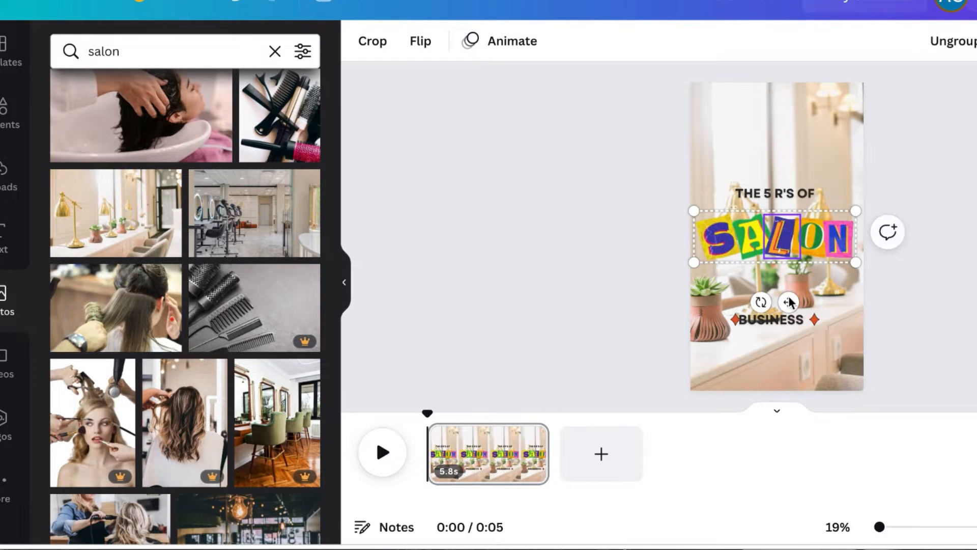
click(733, 319)
click(792, 319)
drag(785, 366, 817, 293)
click(814, 319)
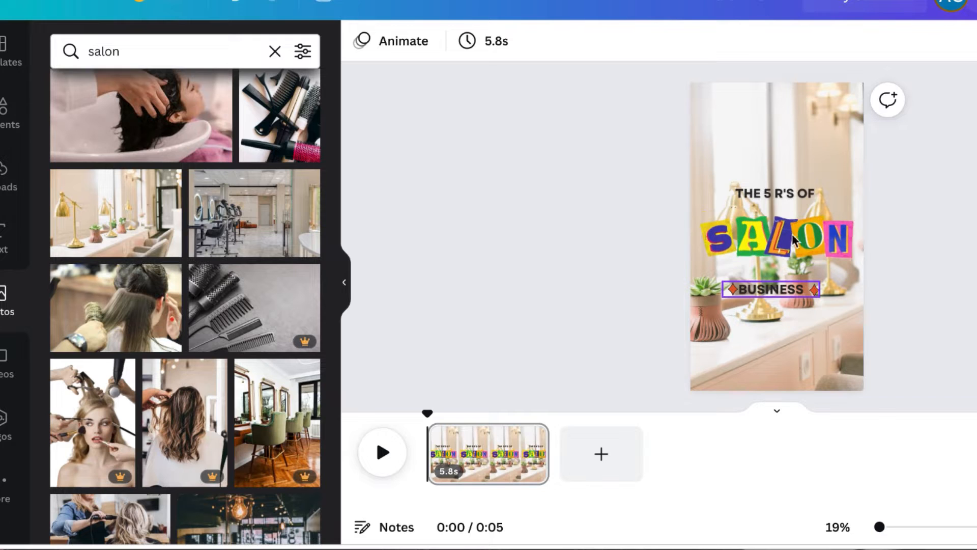
Apply the Background text effect to THE 5 R'S OF title, adjusting its roundness and background color
click(802, 196)
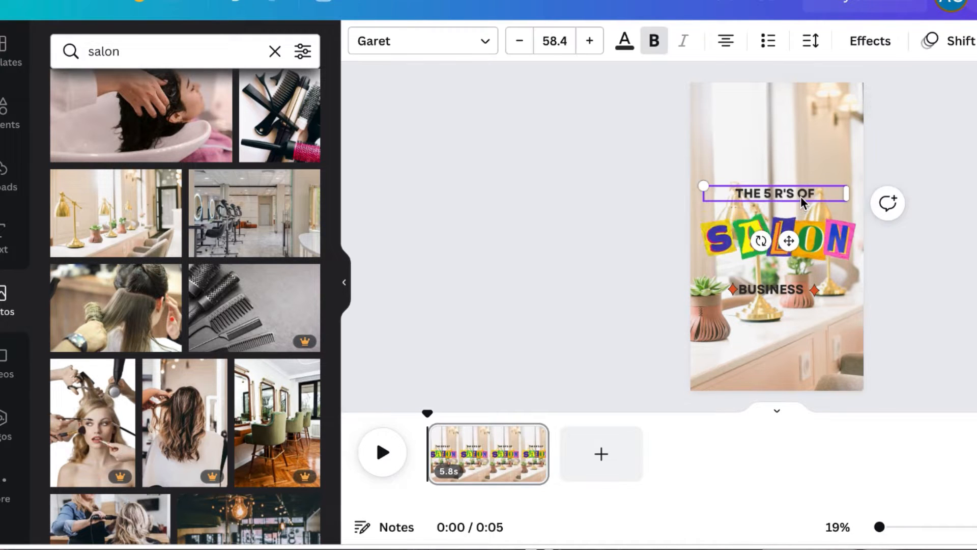
click(870, 44)
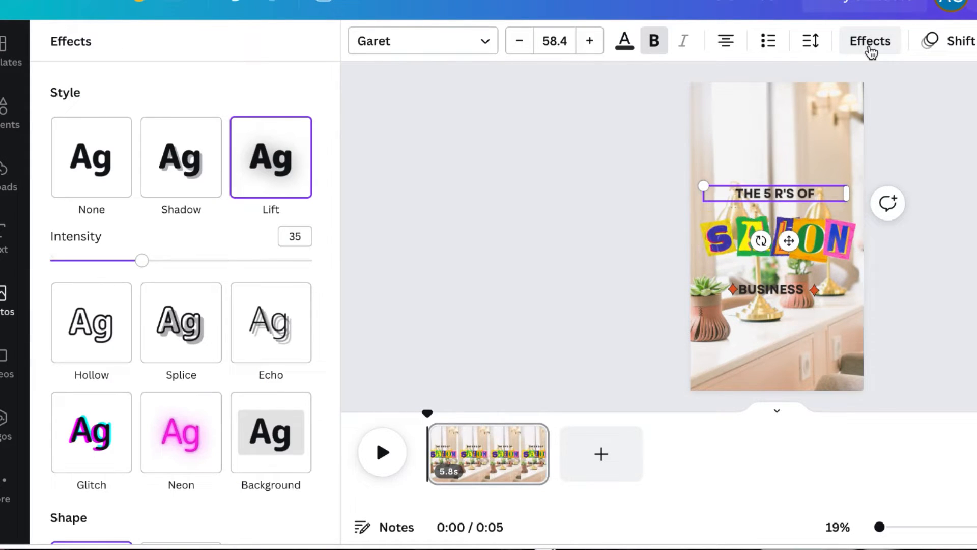
click(282, 441)
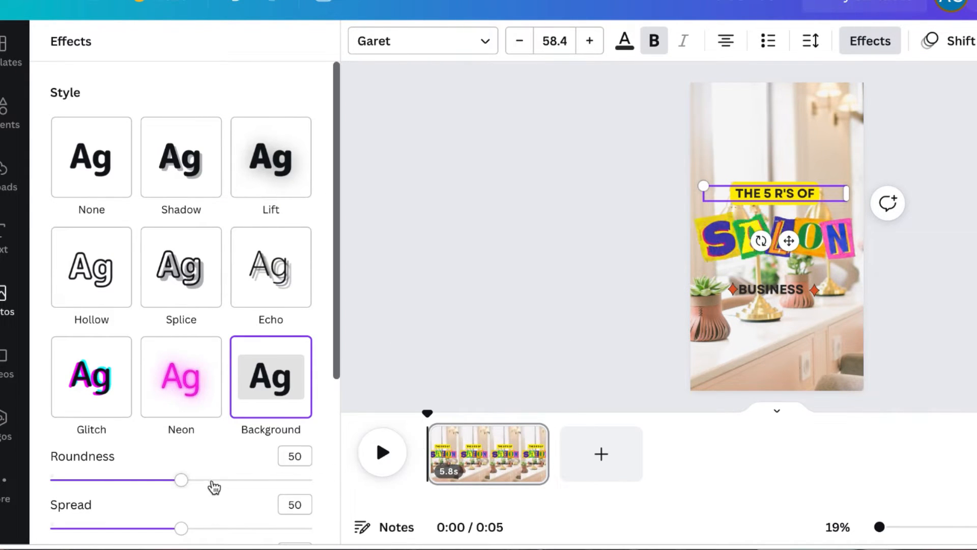
drag(181, 480, 228, 480)
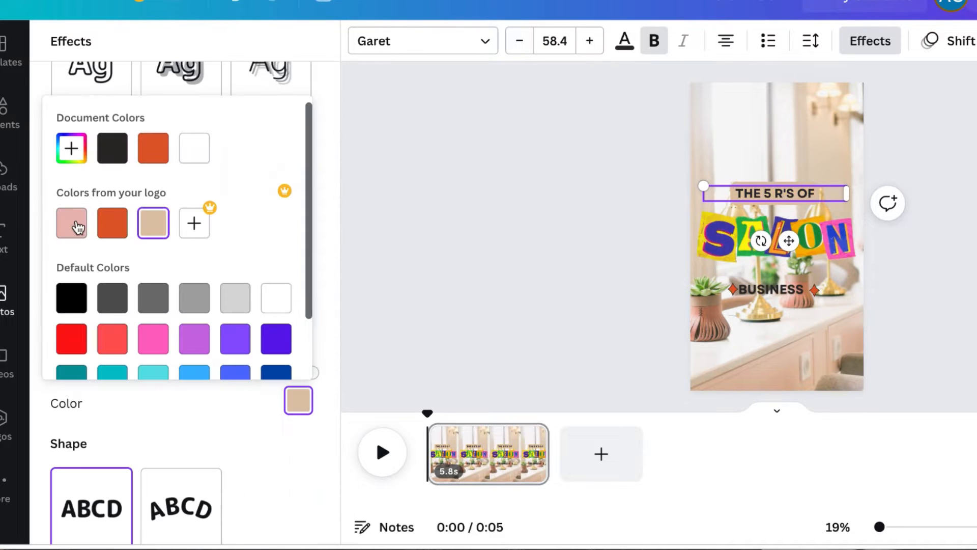
click(73, 224)
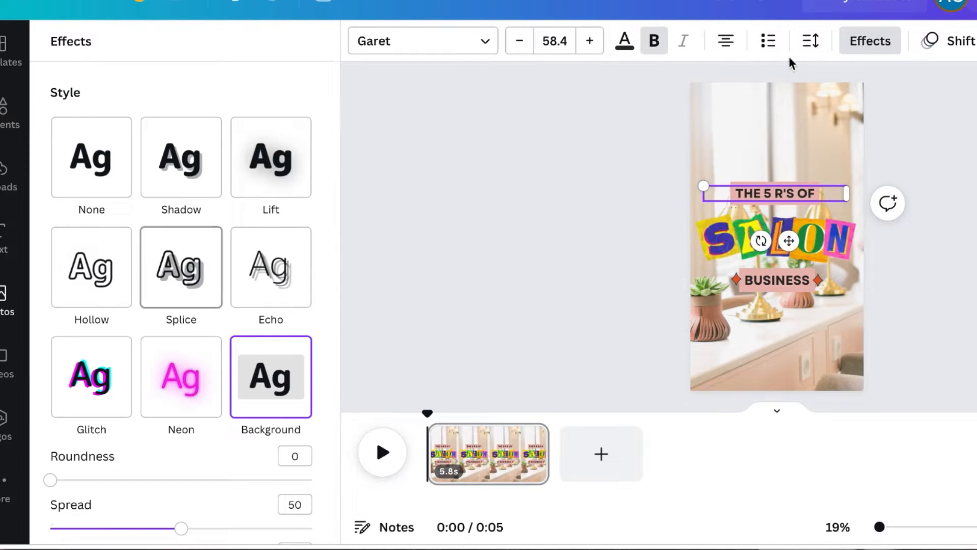
Change the title's text animation to Ascend
click(928, 50)
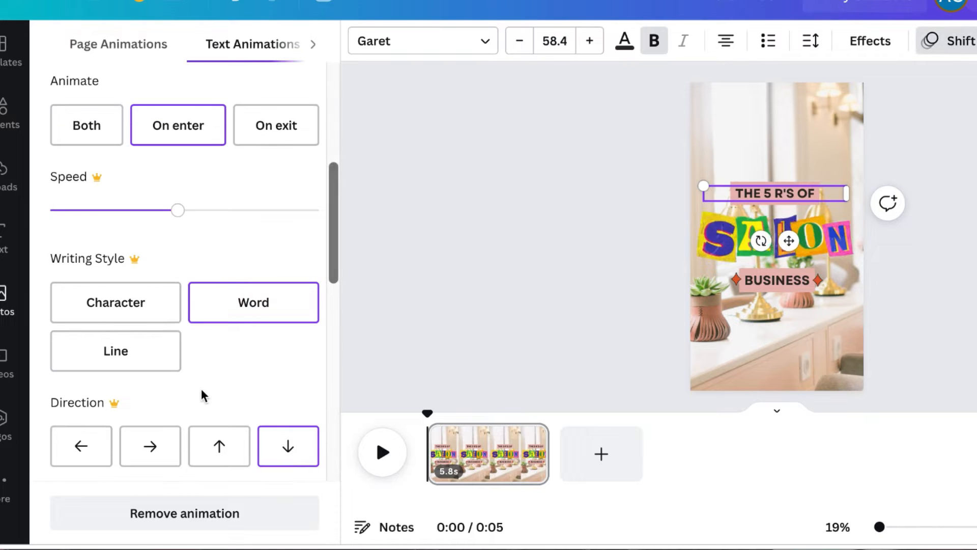
scroll(201, 392, up, 5)
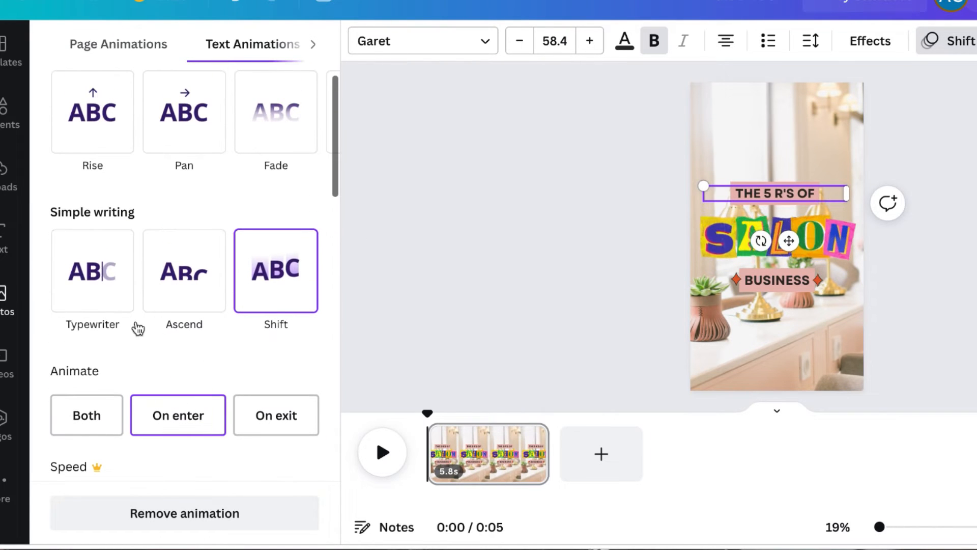
click(103, 283)
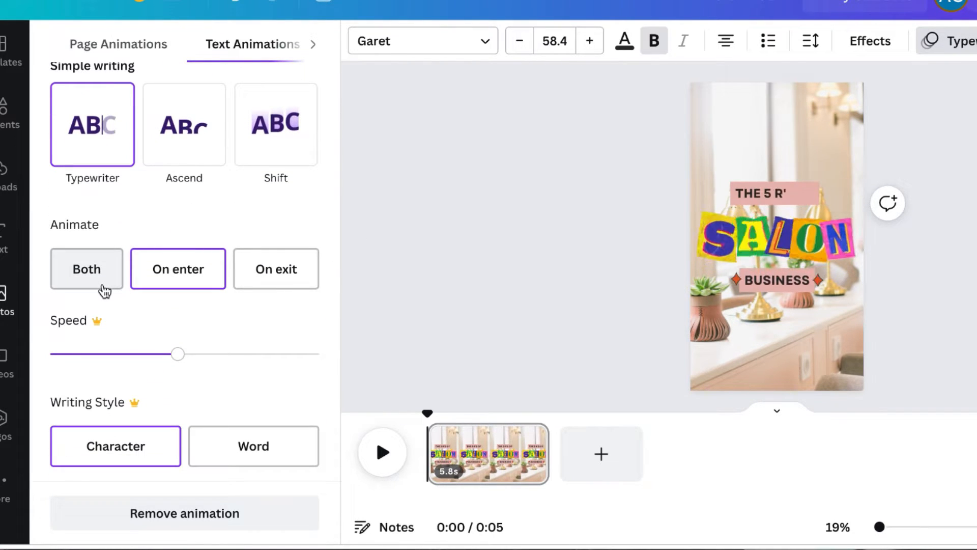
click(179, 161)
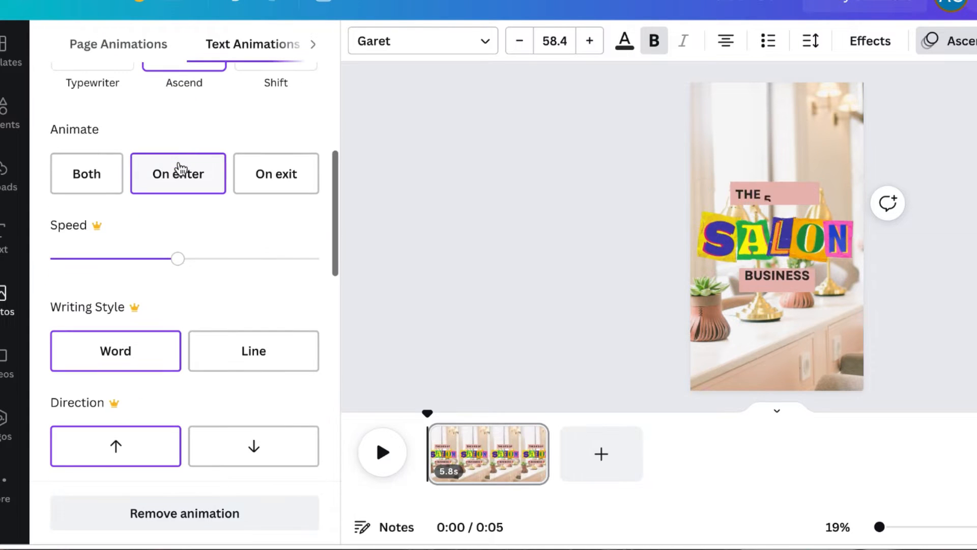
Shorten the first page to 3.5 s and fill the second page with the template's Content page design
drag(549, 456, 501, 457)
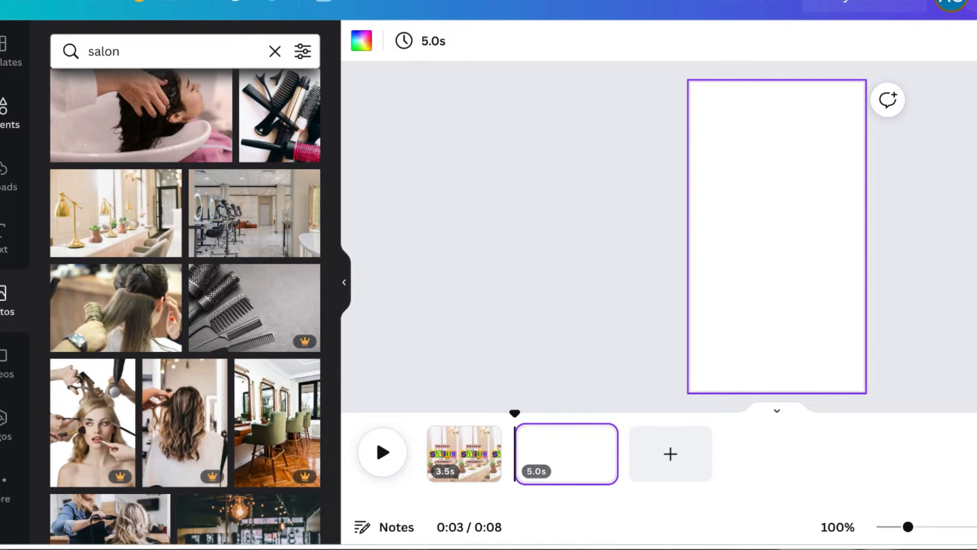
click(17, 64)
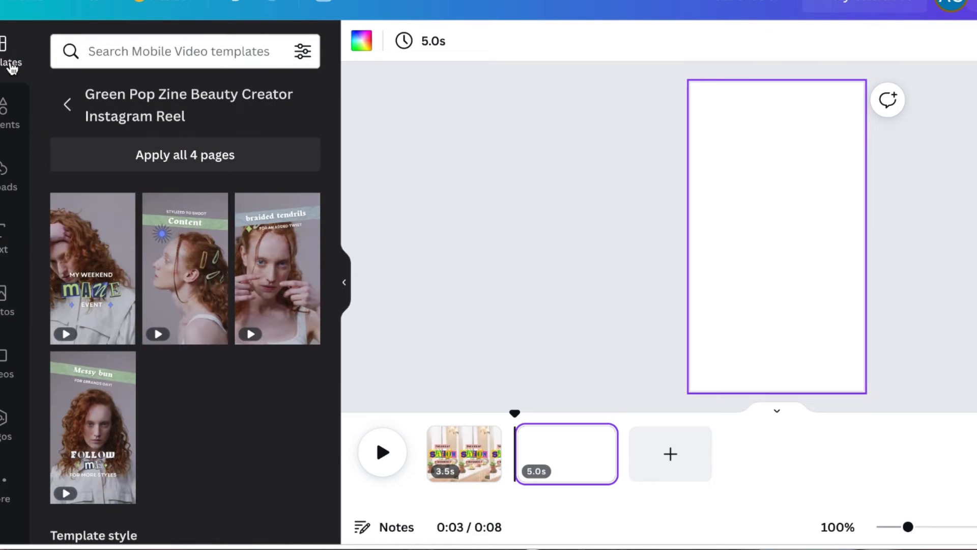
click(210, 281)
click(196, 275)
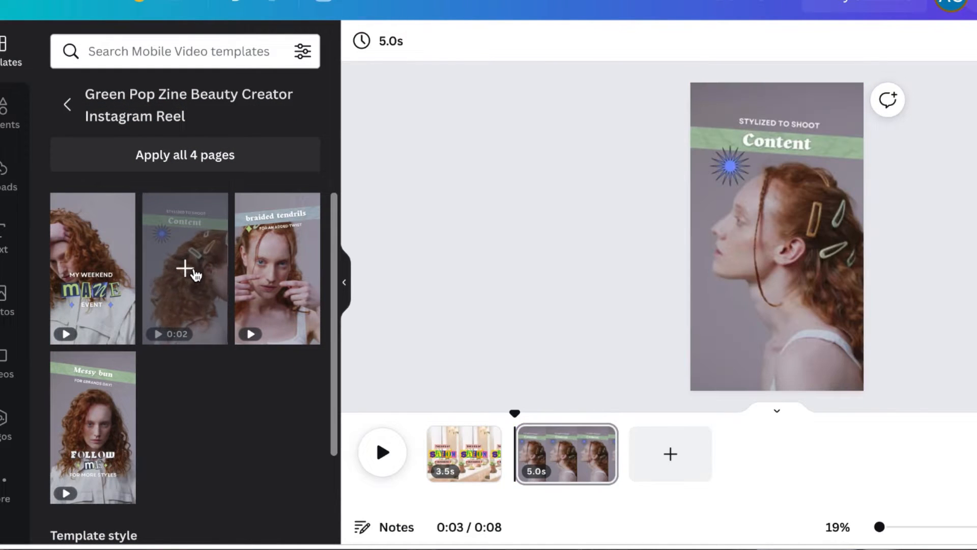
Change the font of the small top text on the second page to Cooper Hewitt Heavy
click(840, 154)
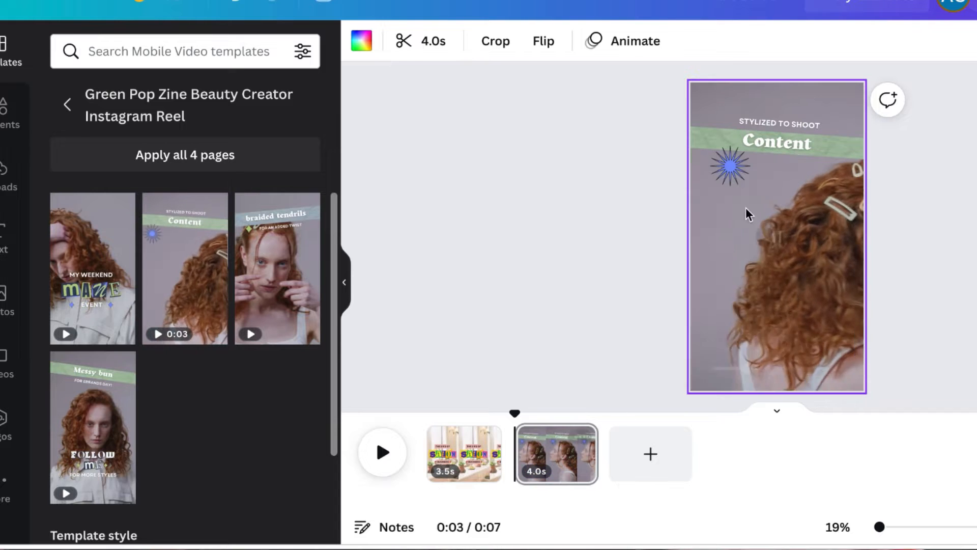
click(788, 123)
click(423, 41)
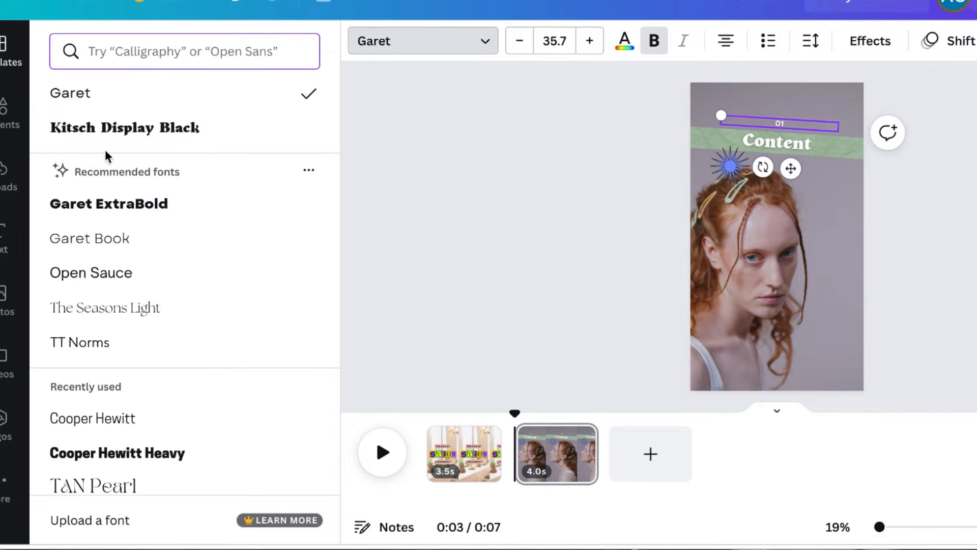
click(178, 130)
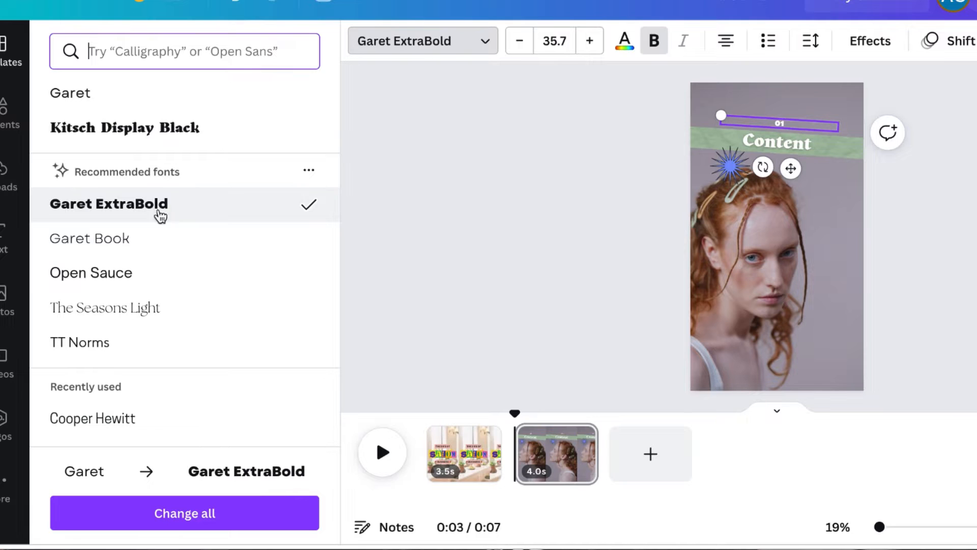
scroll(170, 339, down, 4)
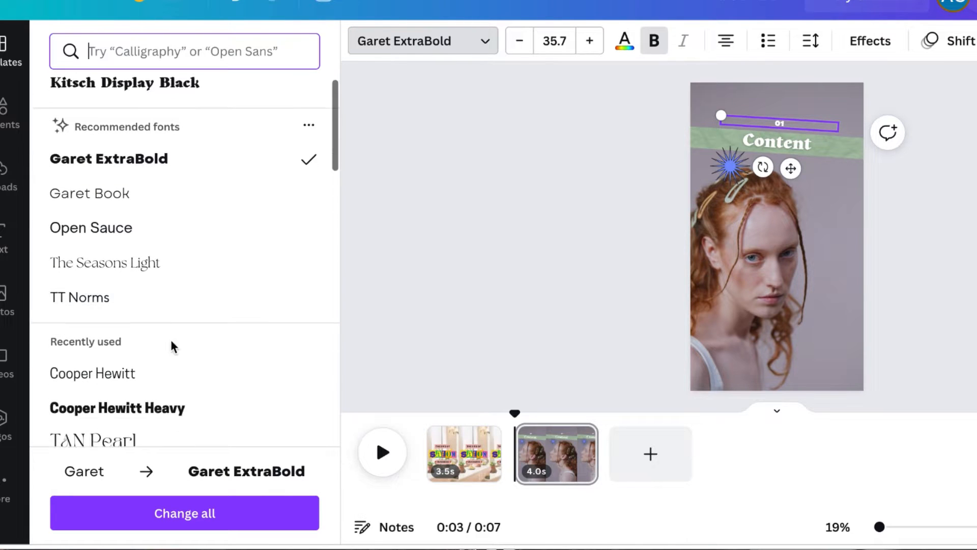
click(175, 274)
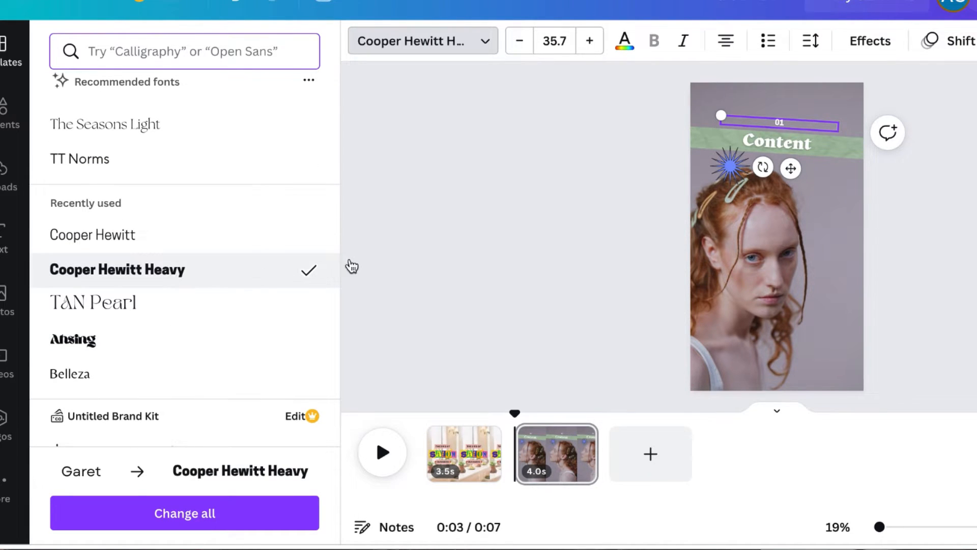
Enlarge the small 01 number text to font size 150 and move it to the page's upper left above the heading
click(557, 41)
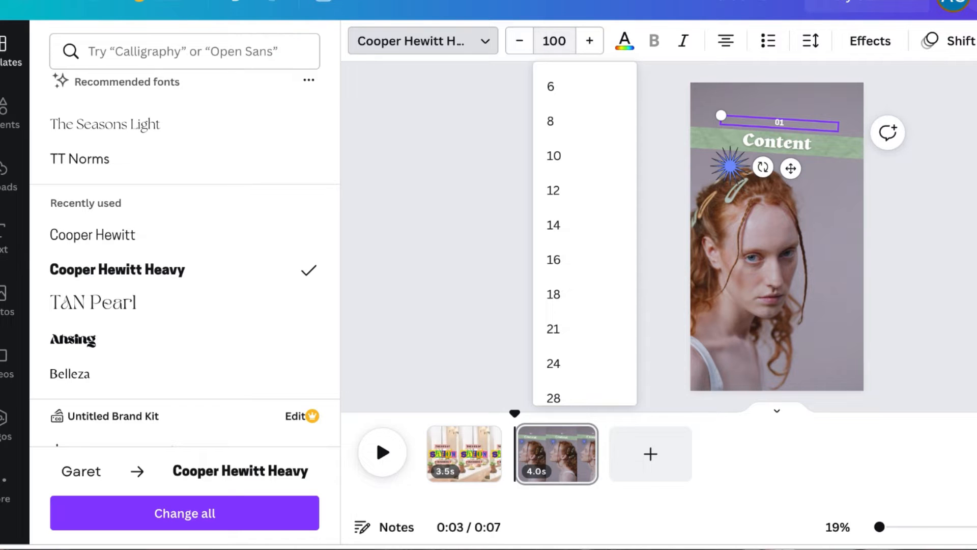
text(100)
key(Return)
drag(788, 174, 743, 187)
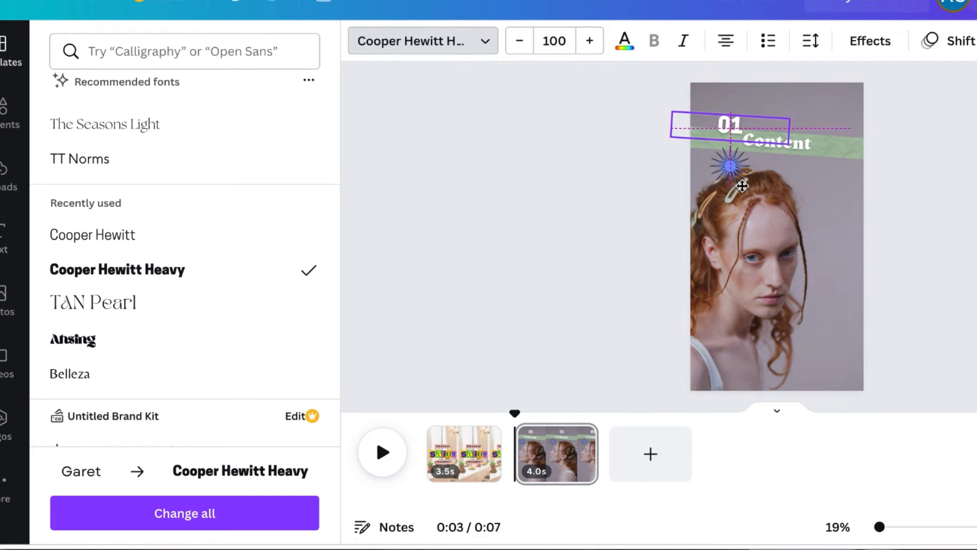
click(568, 45)
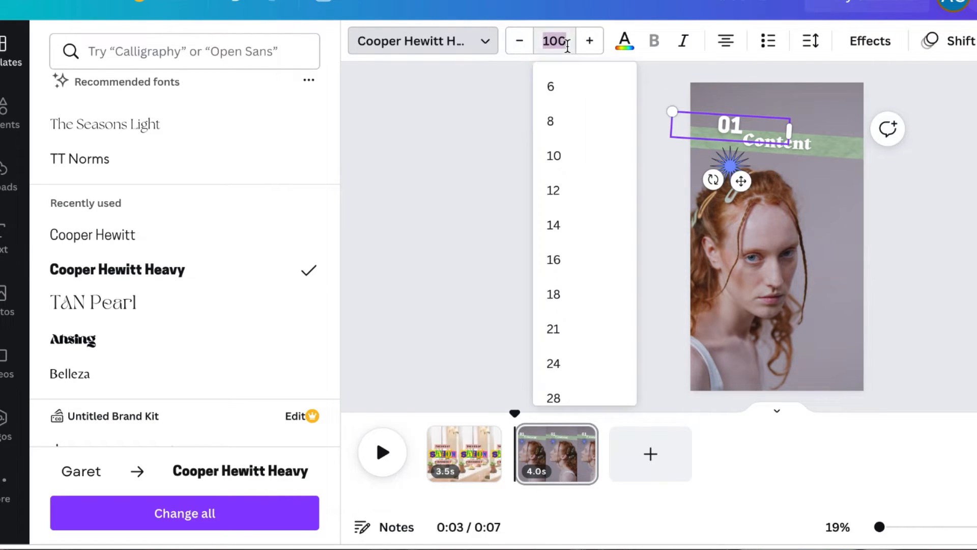
text(150)
key(Return)
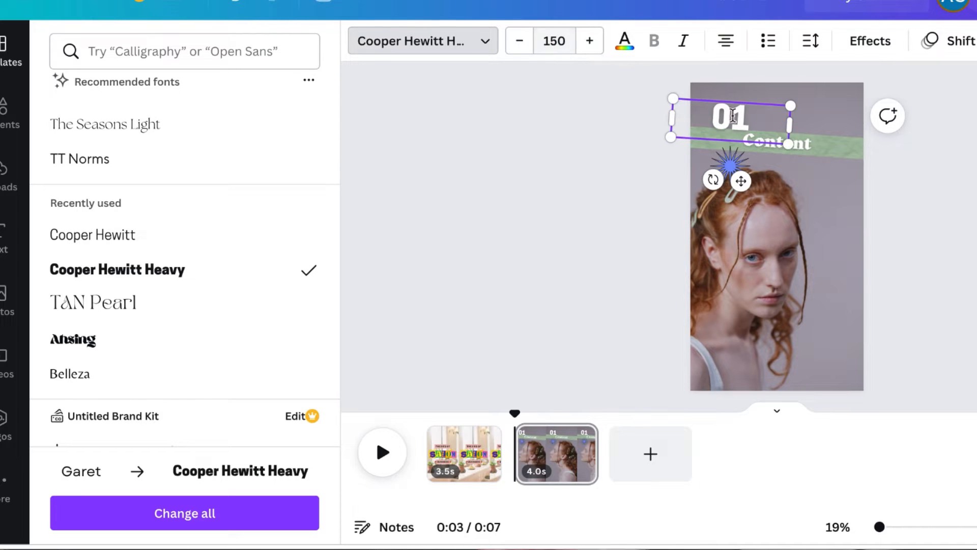
Change the heading text to "Increase Retention" in Cooper Hewitt Heavy and shift it slightly right
click(813, 150)
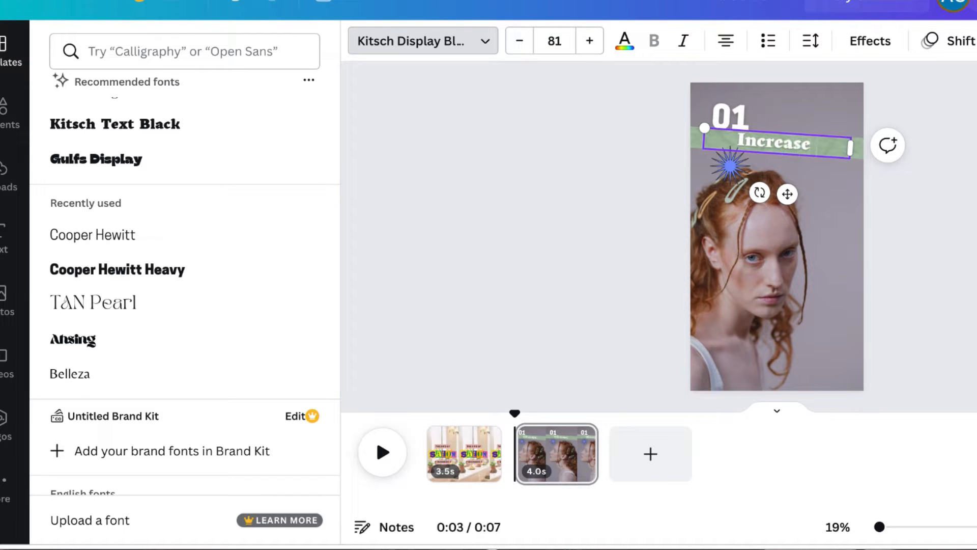
text(on)
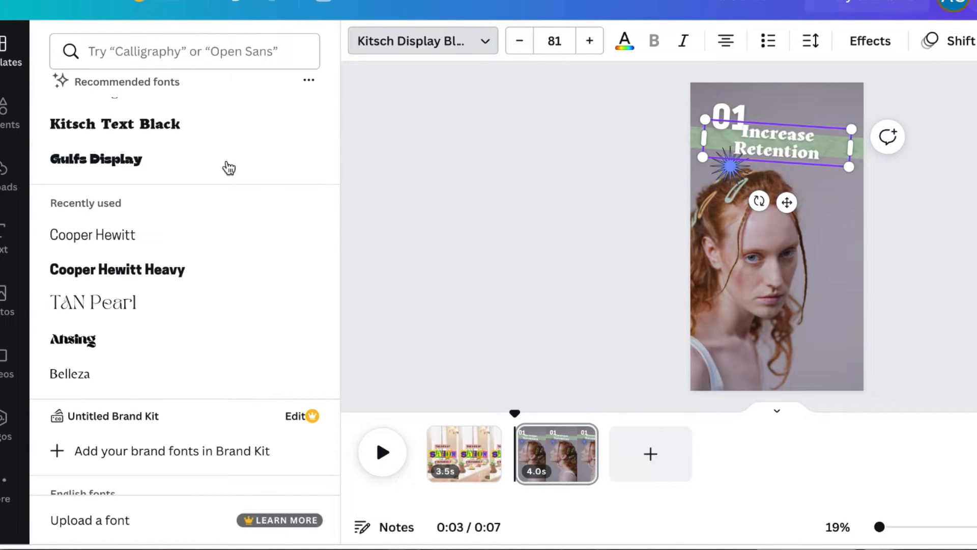
scroll(170, 157, up, 3)
scroll(136, 285, down, 3)
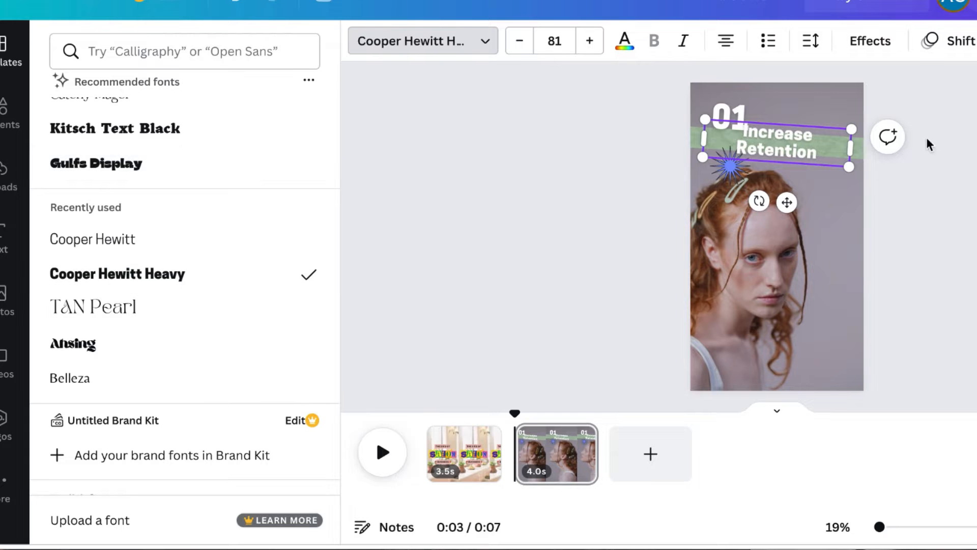
drag(791, 207, 801, 207)
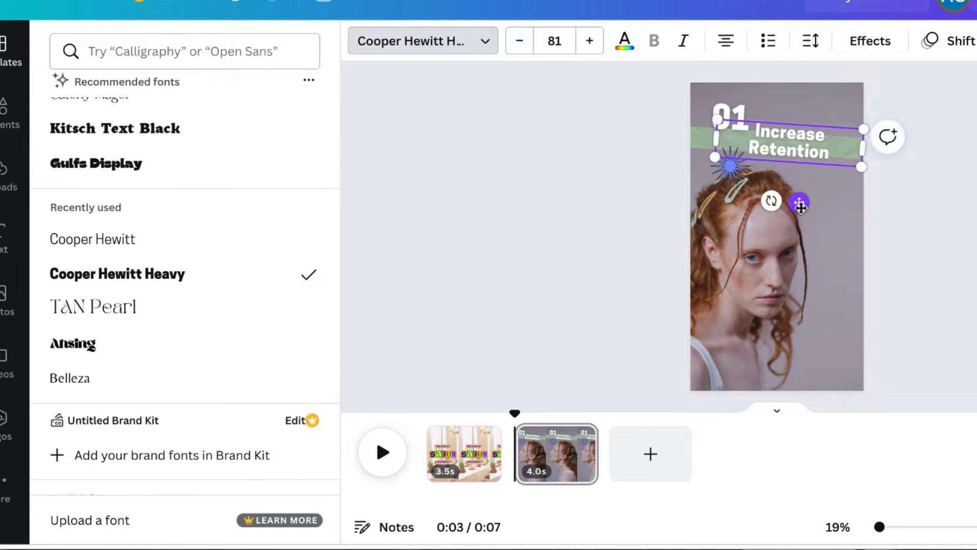
Delete the green banner behind the heading and add a pink bar graphic from an elements search for "bar"
click(698, 137)
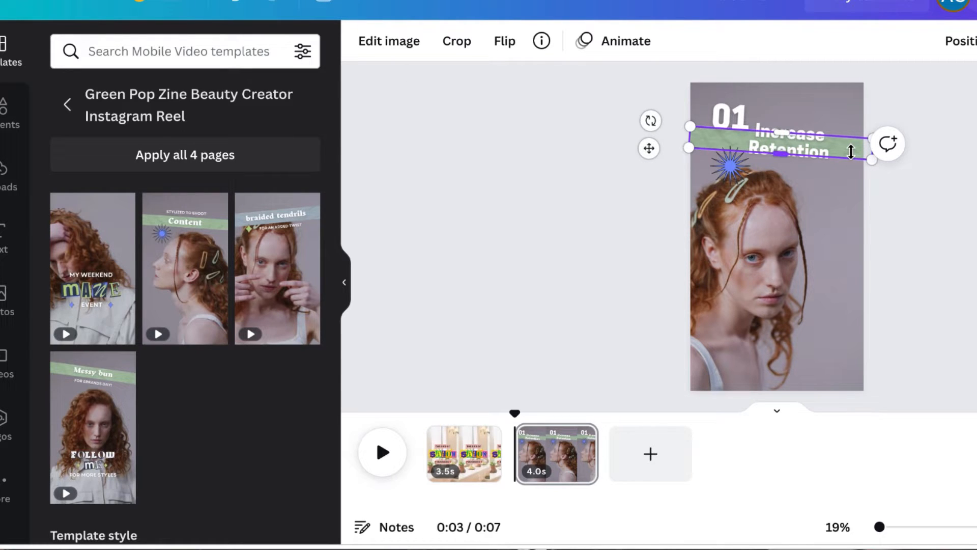
key(Delete)
click(5, 110)
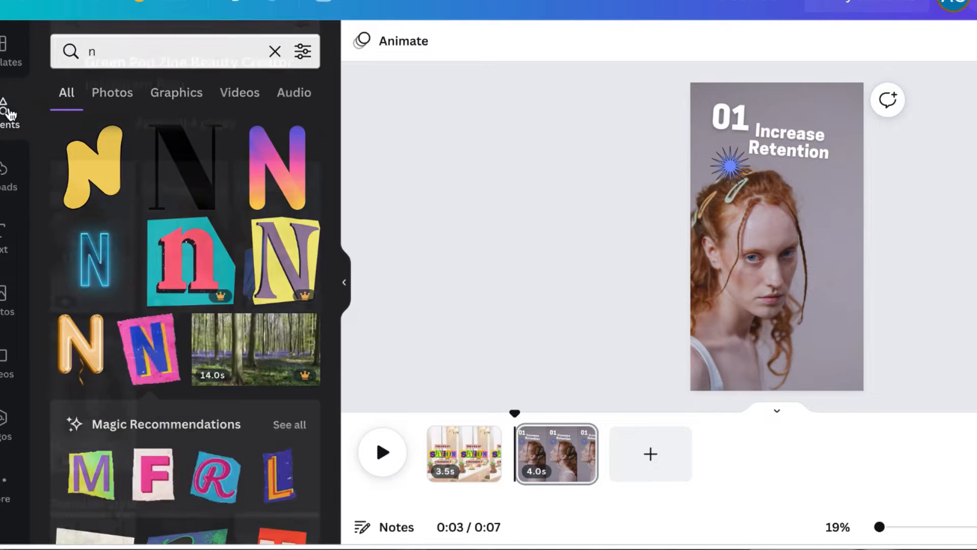
click(108, 53)
text(bar)
key(Return)
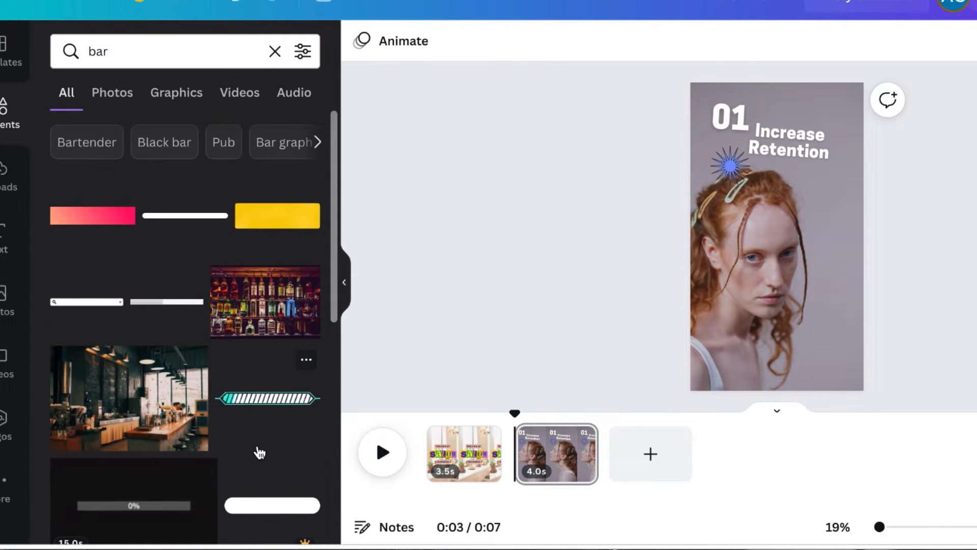
scroll(260, 452, down, 10)
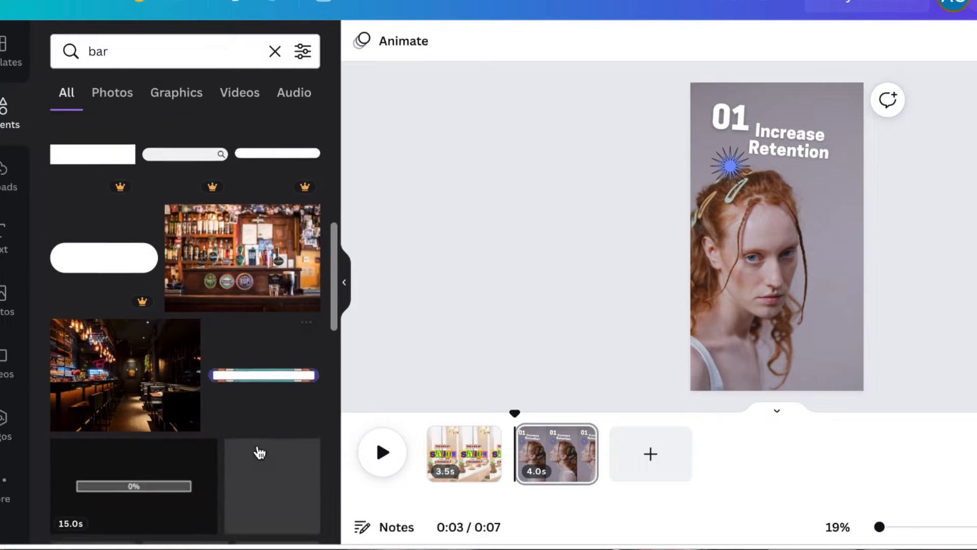
scroll(257, 444, down, 5)
click(111, 284)
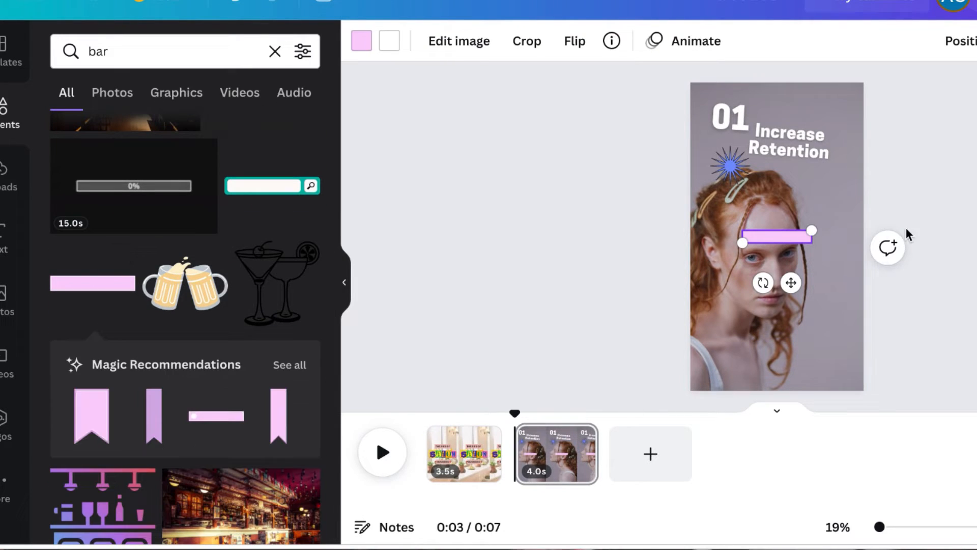
Stretch, tilt and place the pink bar across the heading, then send it backward behind the text
drag(815, 233, 872, 219)
drag(822, 283, 776, 181)
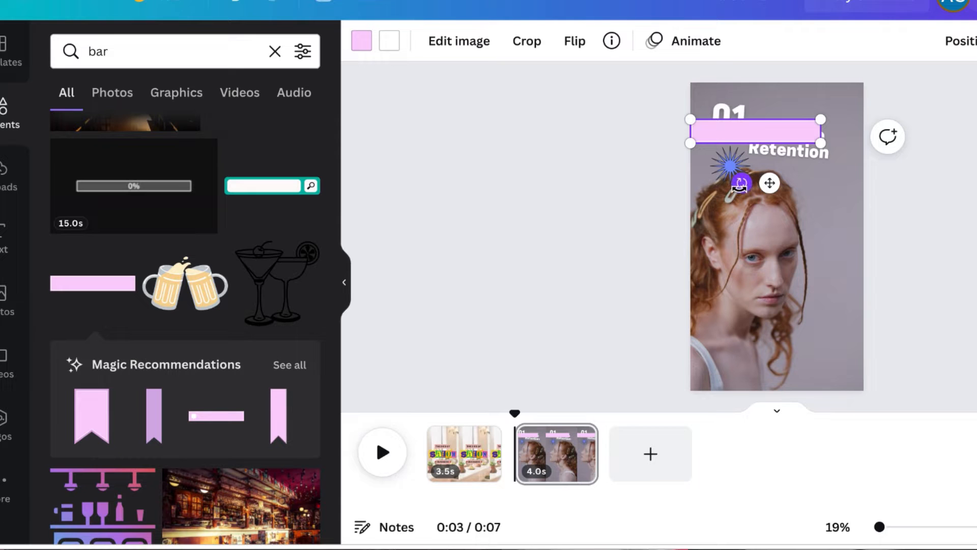
drag(749, 191, 730, 184)
drag(820, 155, 871, 172)
drag(691, 108, 673, 101)
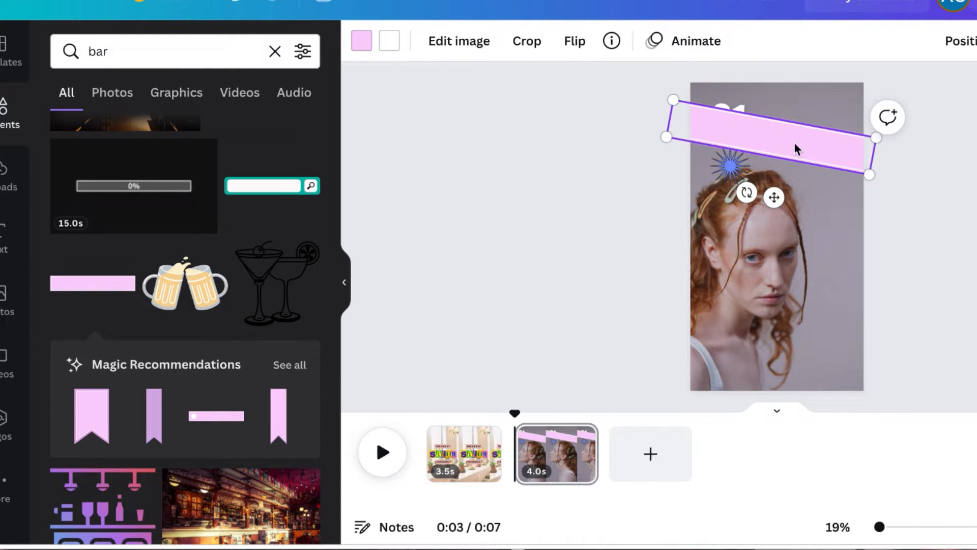
click(972, 44)
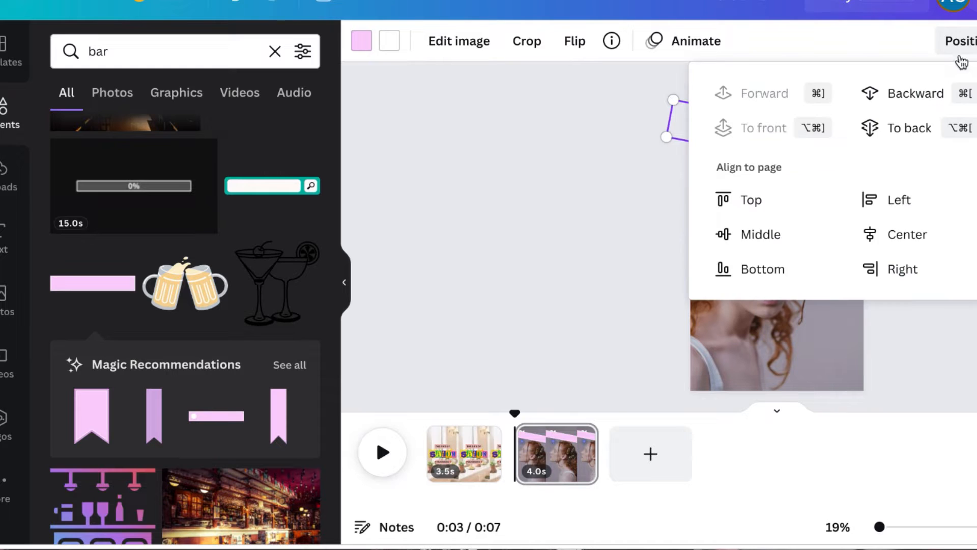
click(916, 95)
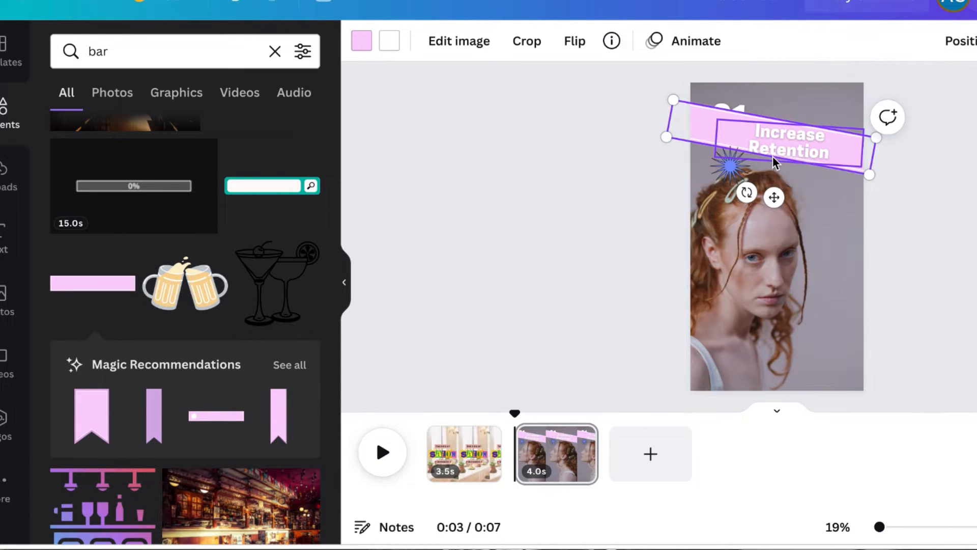
click(966, 56)
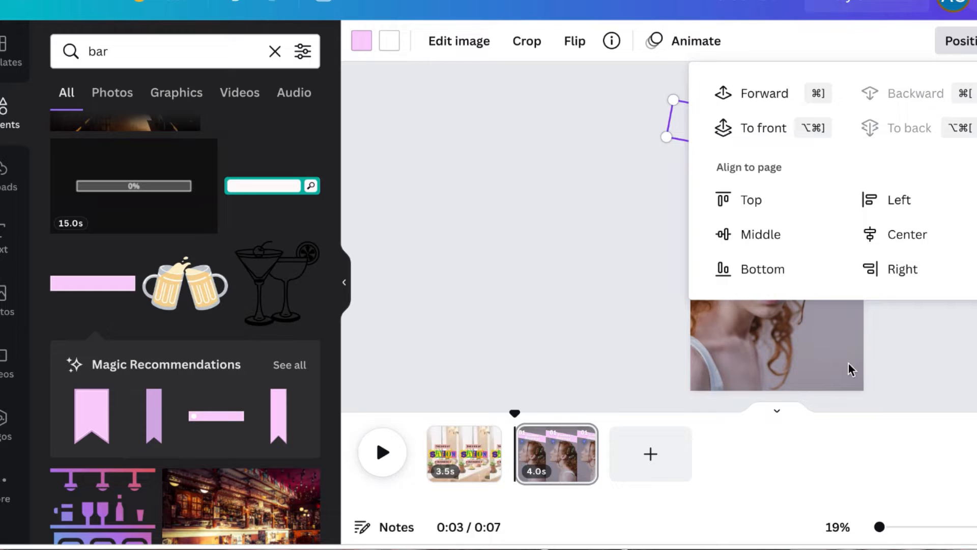
click(860, 355)
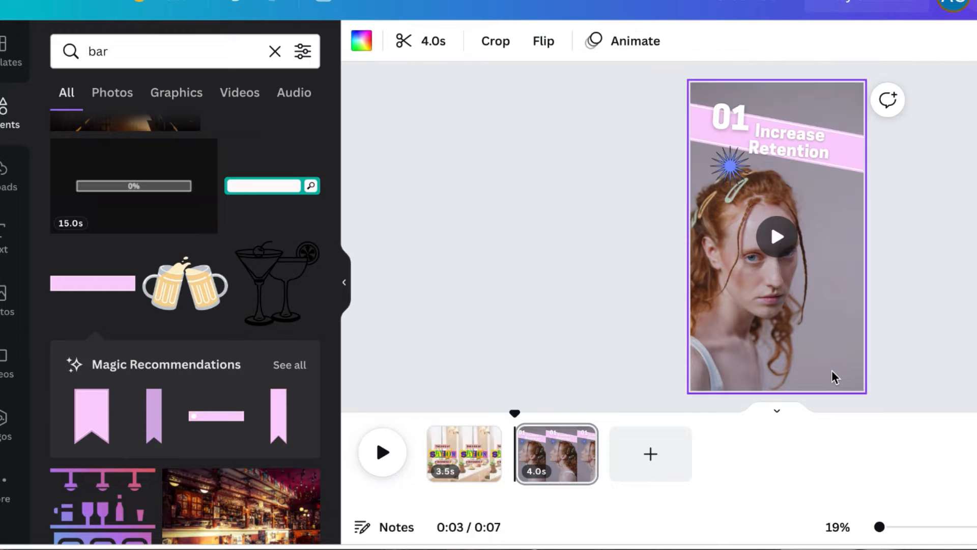
Color the 01 number and the Increase Retention heading with the dark document color
click(737, 115)
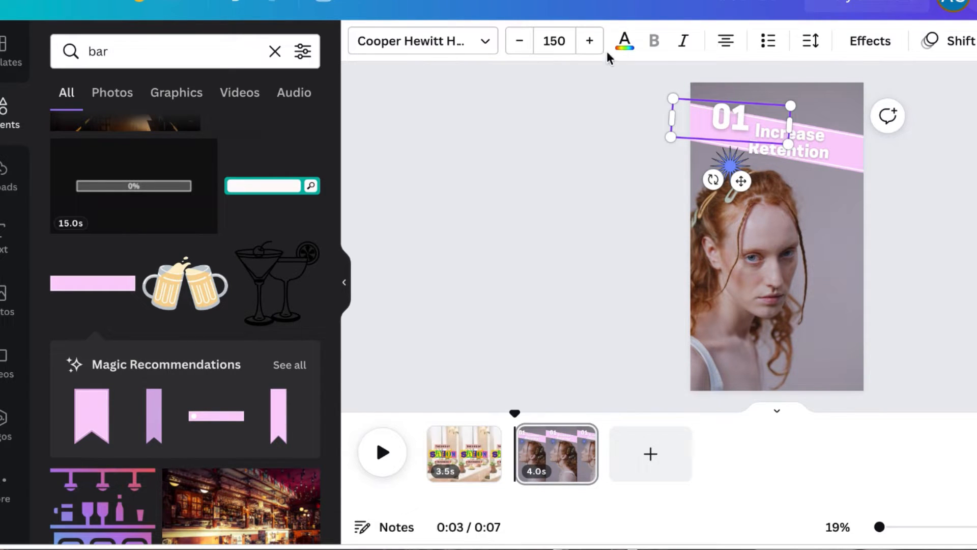
click(624, 40)
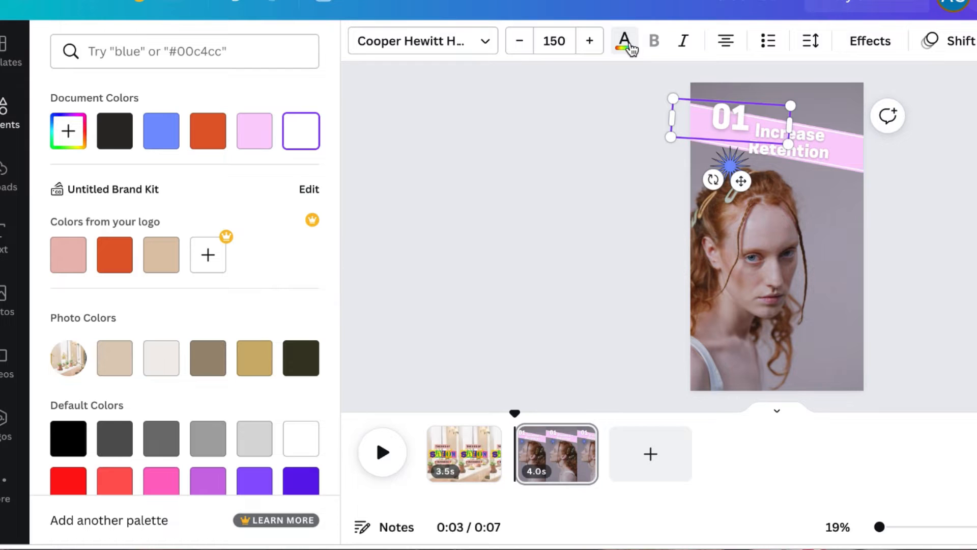
click(116, 137)
click(827, 147)
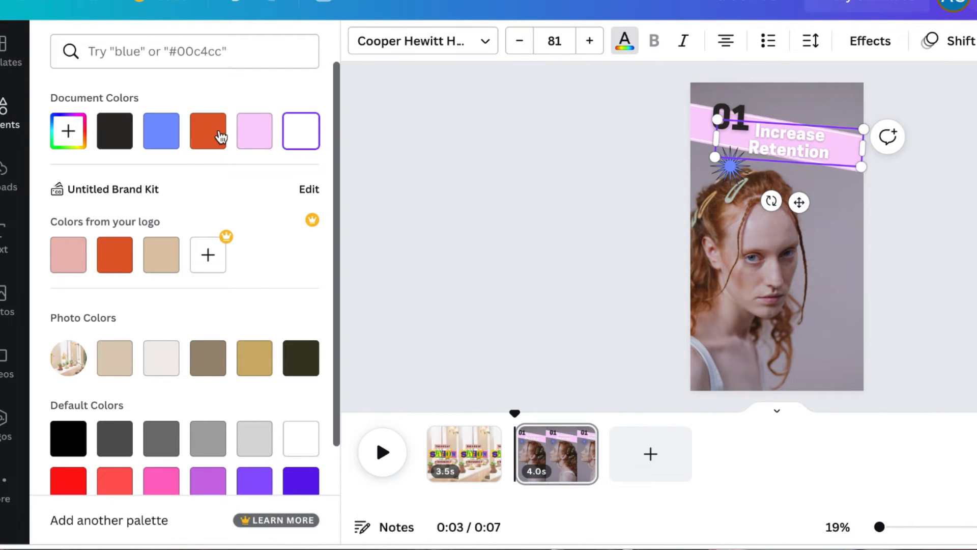
click(116, 134)
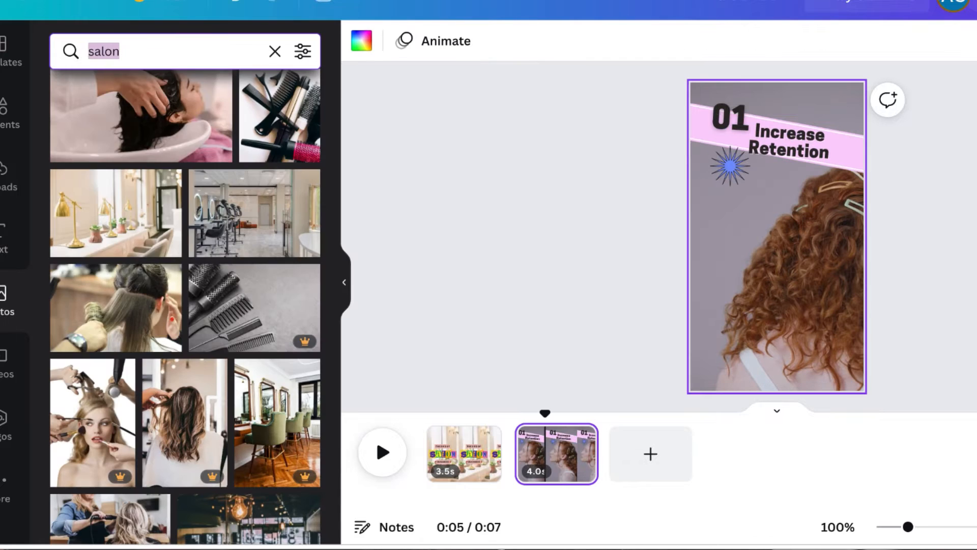
Search photos for "hand shake" and drop a handshake photo onto the second page as its background
text(hand shake)
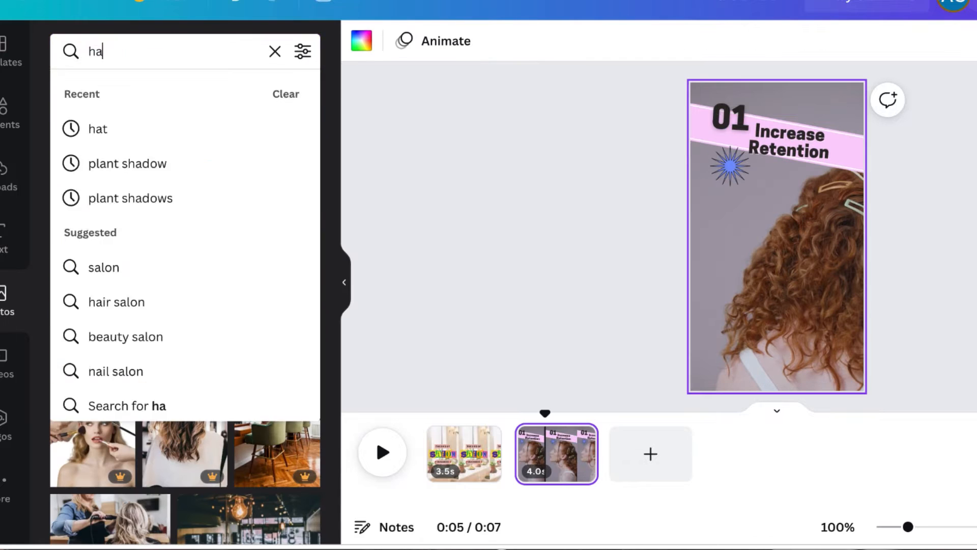
key(Return)
scroll(139, 348, down, 10)
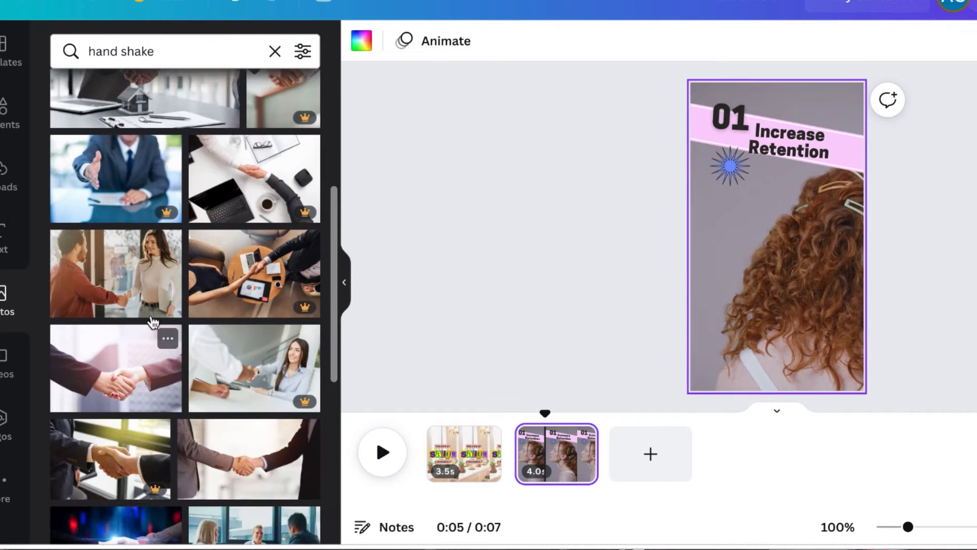
drag(173, 305, 733, 291)
scroll(192, 441, down, 10)
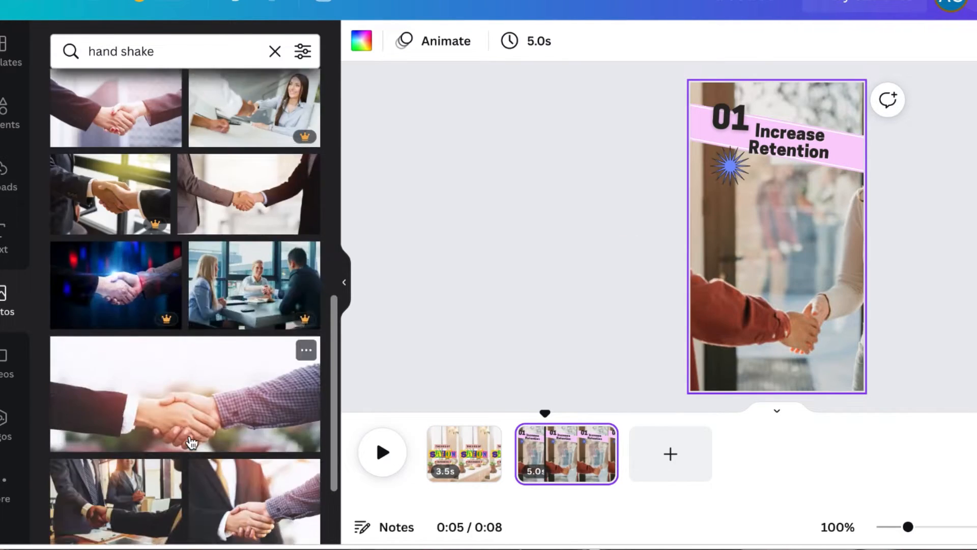
scroll(122, 362, down, 10)
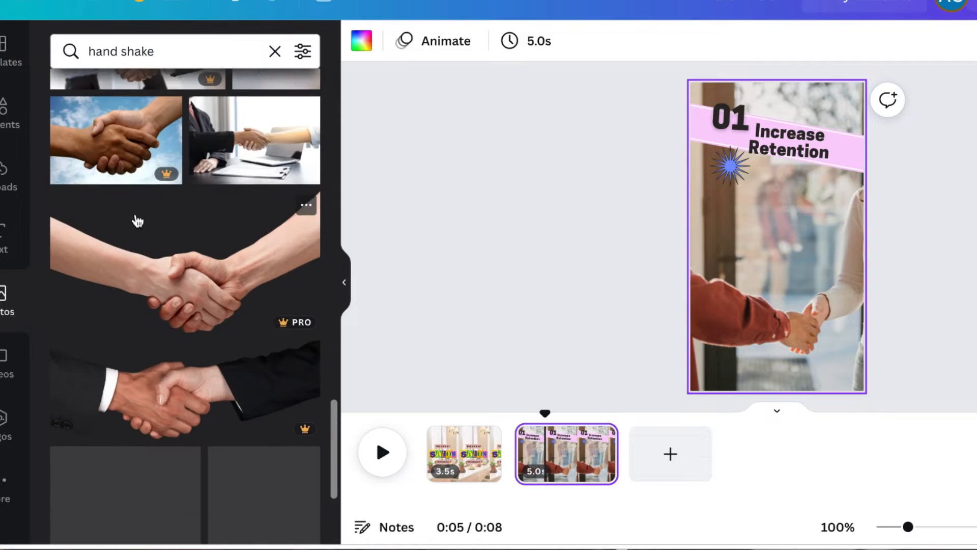
Search photos for "laughing" and set a photo of two laughing women in pink visors as the page background
triple_click(190, 59)
text(laughing)
key(Return)
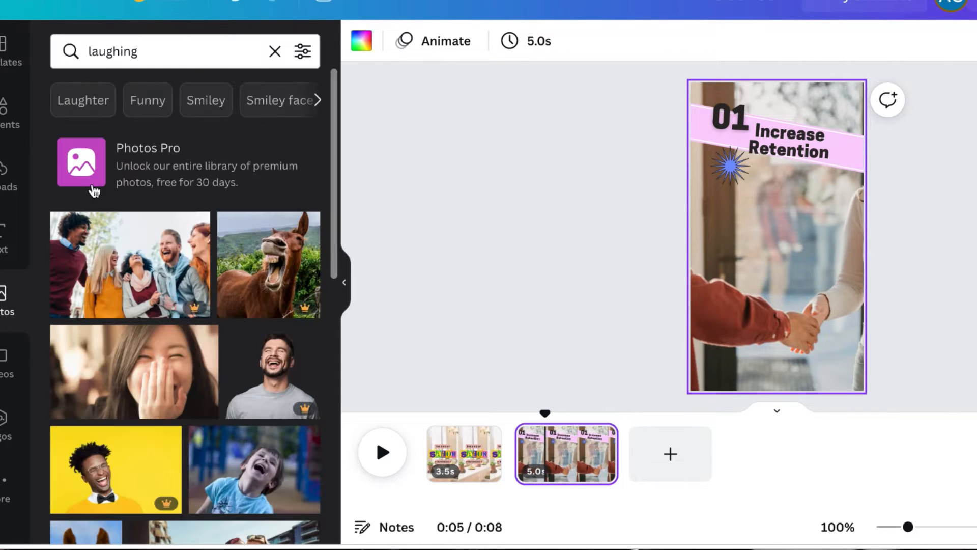
scroll(163, 395, down, 10)
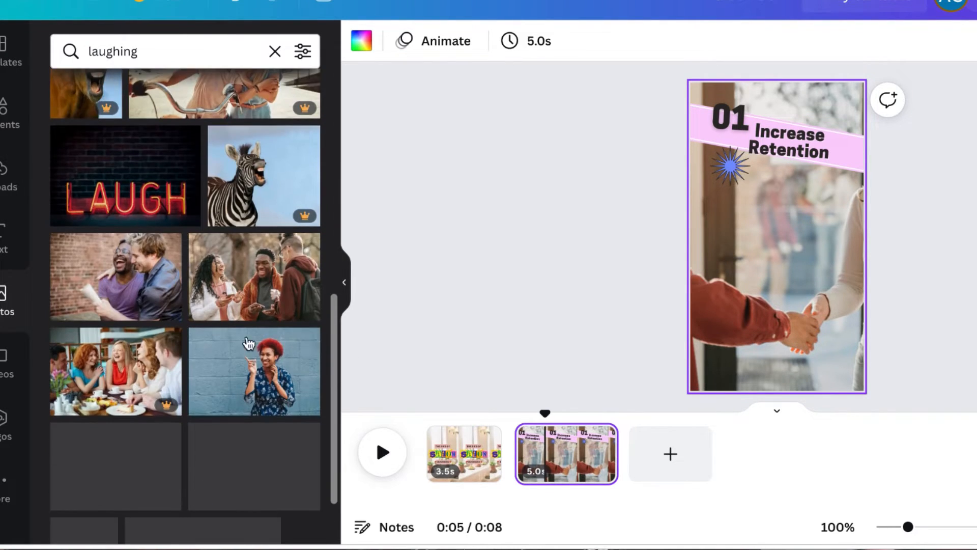
scroll(237, 469, down, 3)
drag(255, 254, 102, 263)
scroll(183, 460, down, 1)
scroll(183, 460, down, 10)
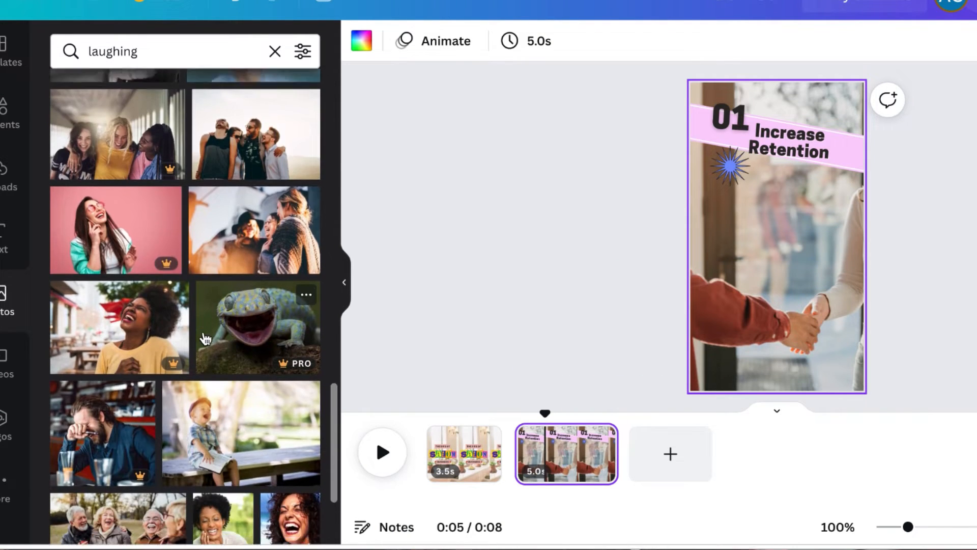
drag(239, 199, 703, 263)
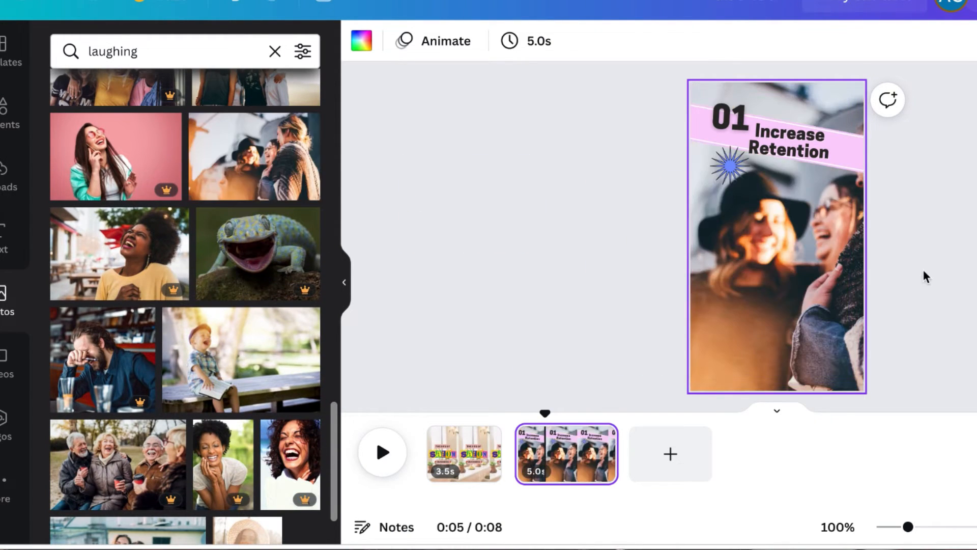
scroll(239, 438, down, 10)
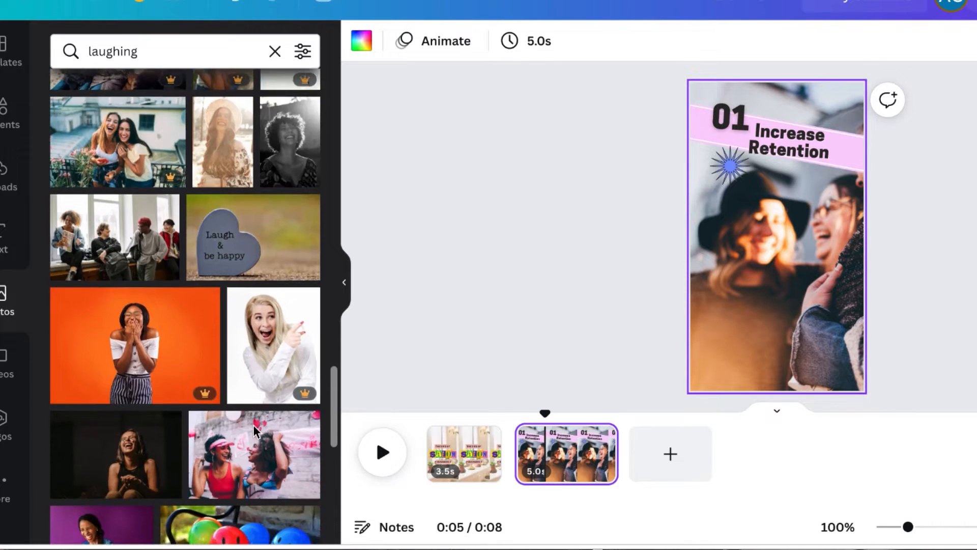
drag(250, 224, 884, 307)
Adjust the background photo's position within the page frame
double_click(802, 294)
key(Return)
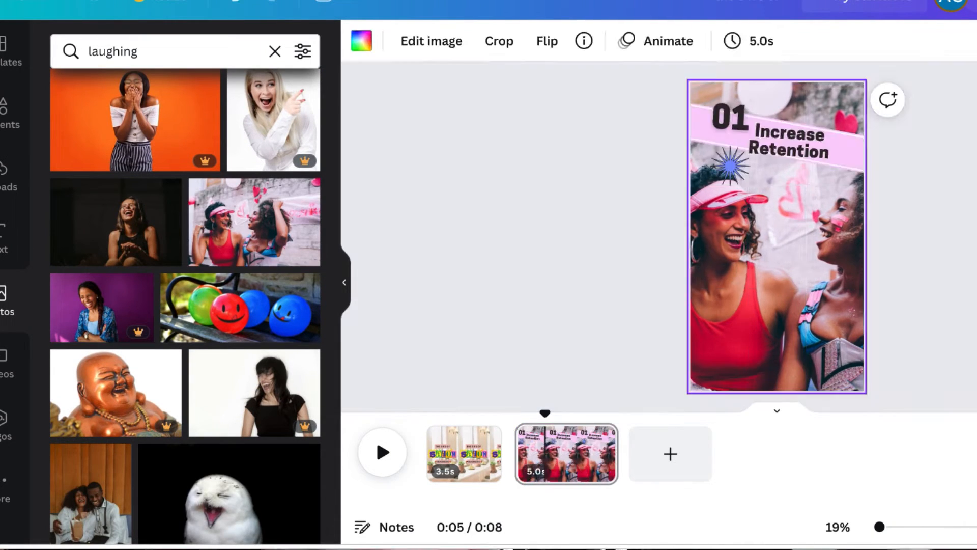
double_click(755, 324)
drag(753, 321, 772, 320)
key(Return)
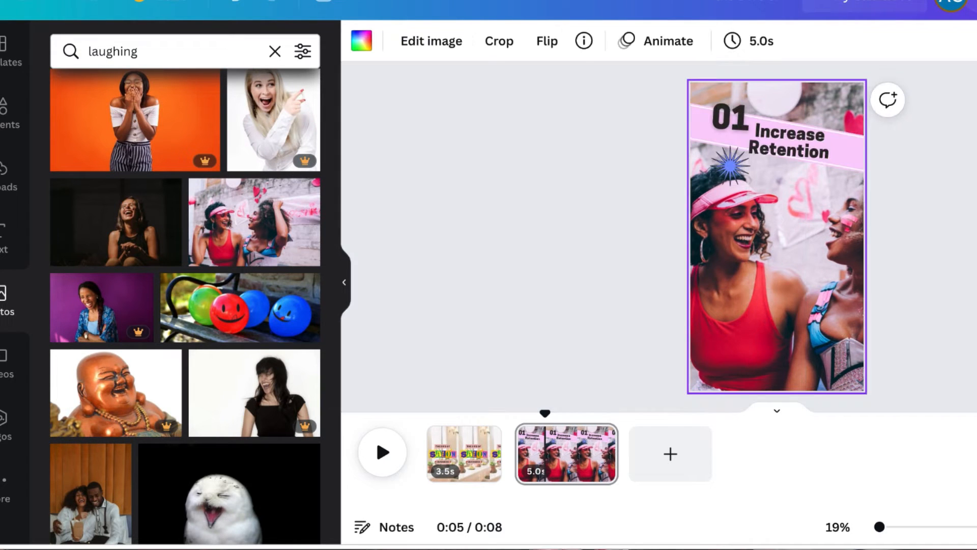
Review the first page, then return to the second page and select its heading
click(464, 458)
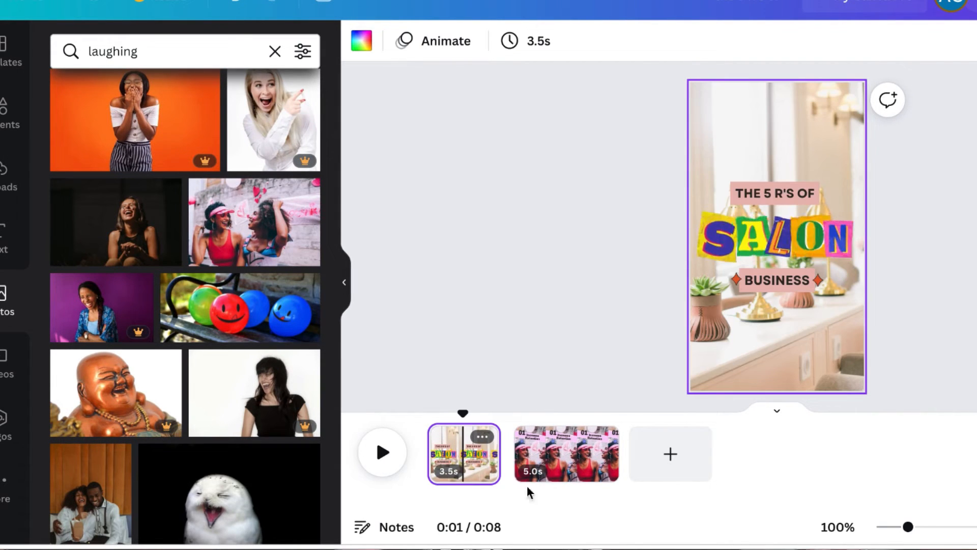
click(565, 453)
click(848, 157)
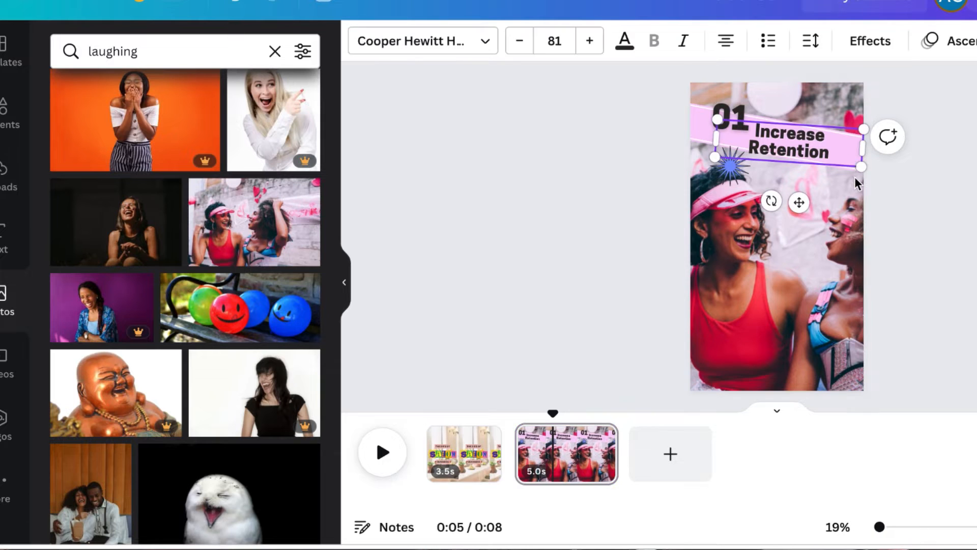
Add a new blank page after the second page
click(693, 125)
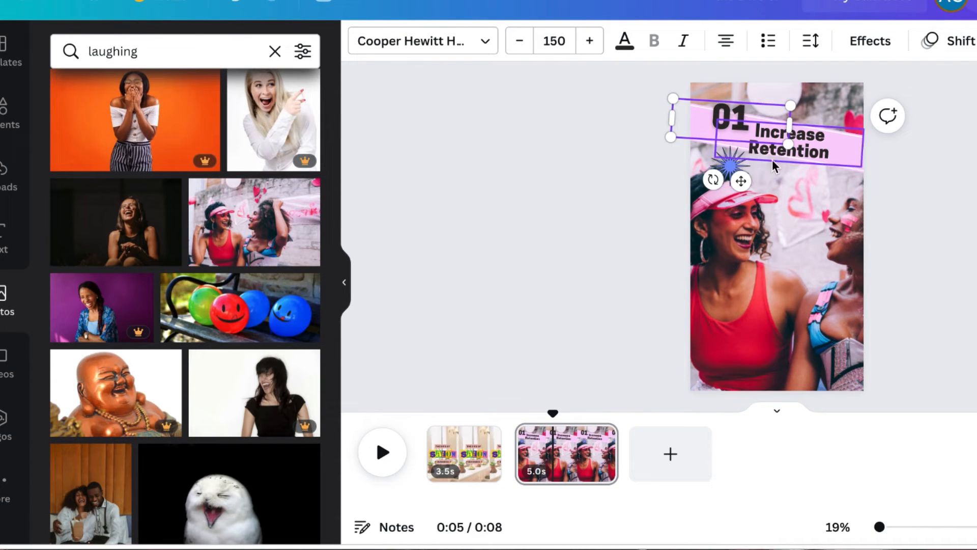
click(852, 173)
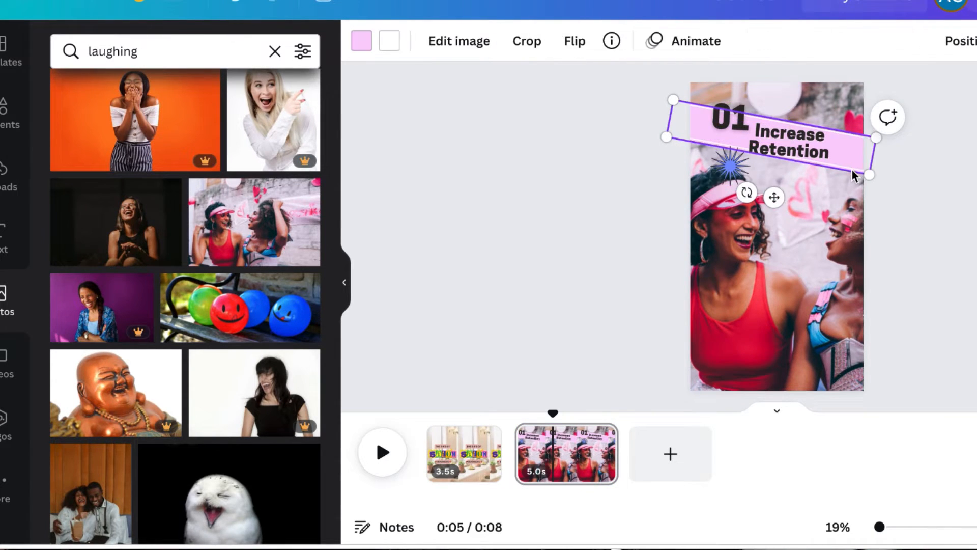
click(671, 455)
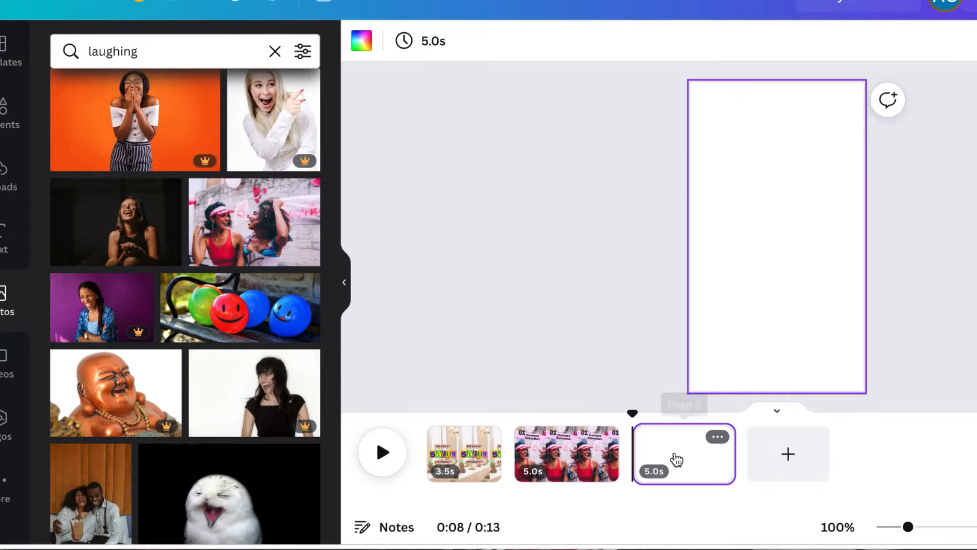
Apply the Green Pop Zine Beauty Creator Instagram Reel template page with the 'braided tendrils' heading to the new page
click(9, 57)
click(277, 262)
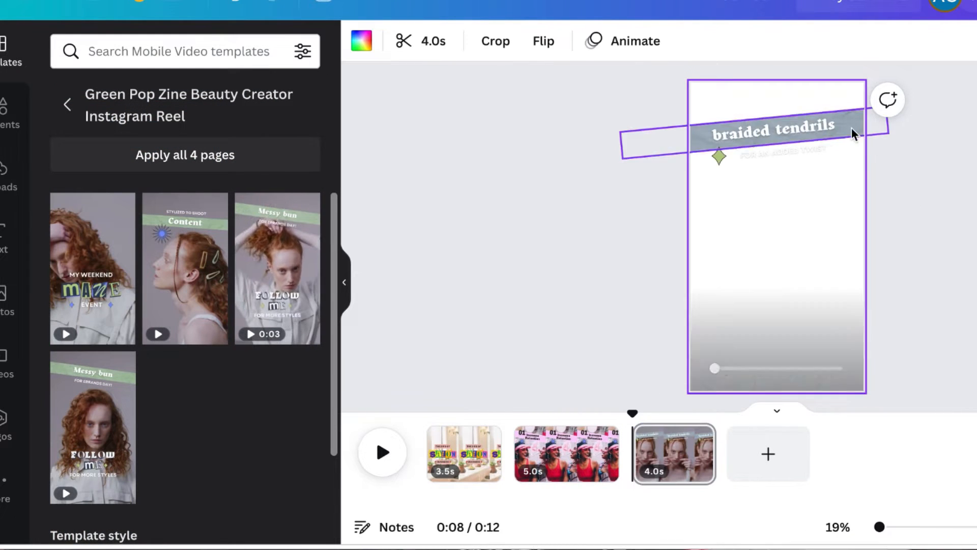
click(818, 127)
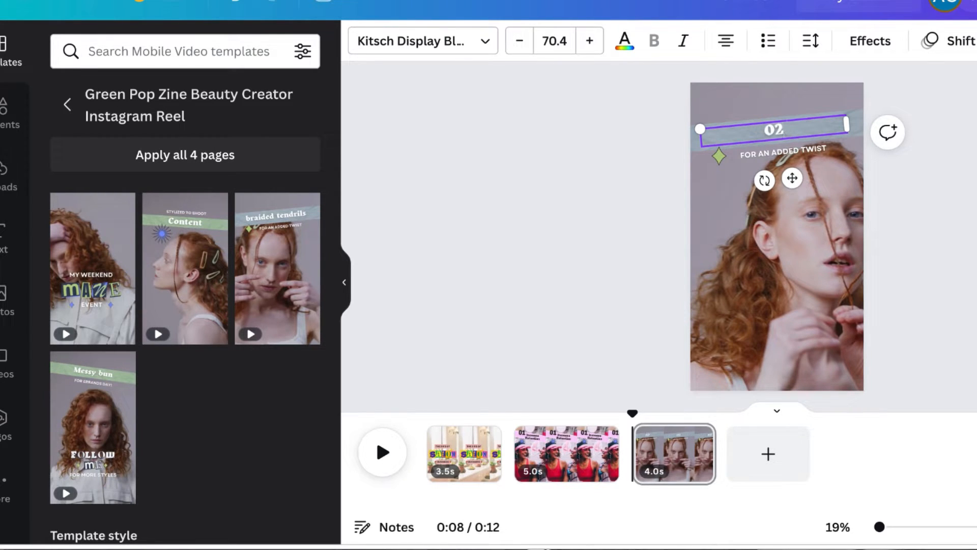
Set the '02' heading's size to 150 and change its font to Cooper Hewitt Heavy
click(562, 40)
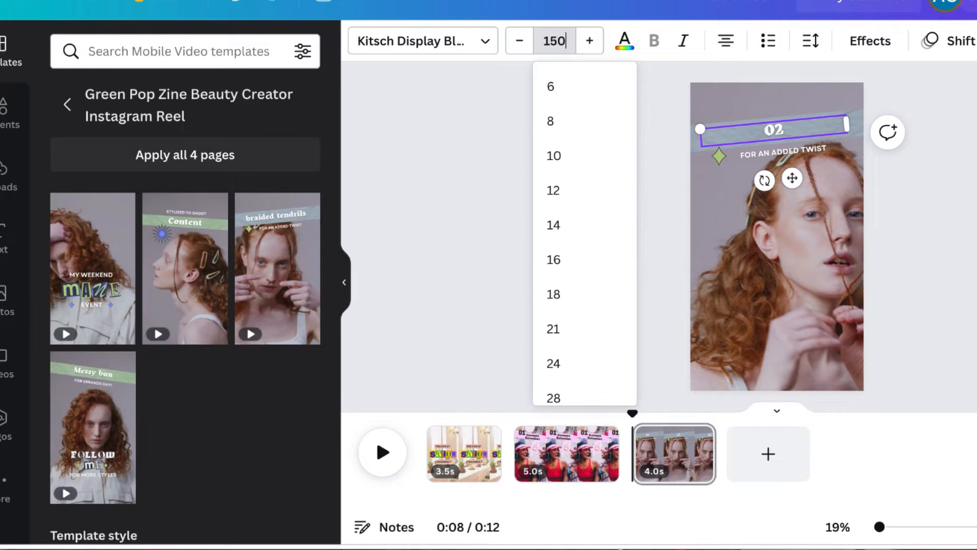
text(150)
key(Return)
click(486, 41)
click(486, 41)
click(486, 41)
scroll(214, 170, up, 5)
click(178, 94)
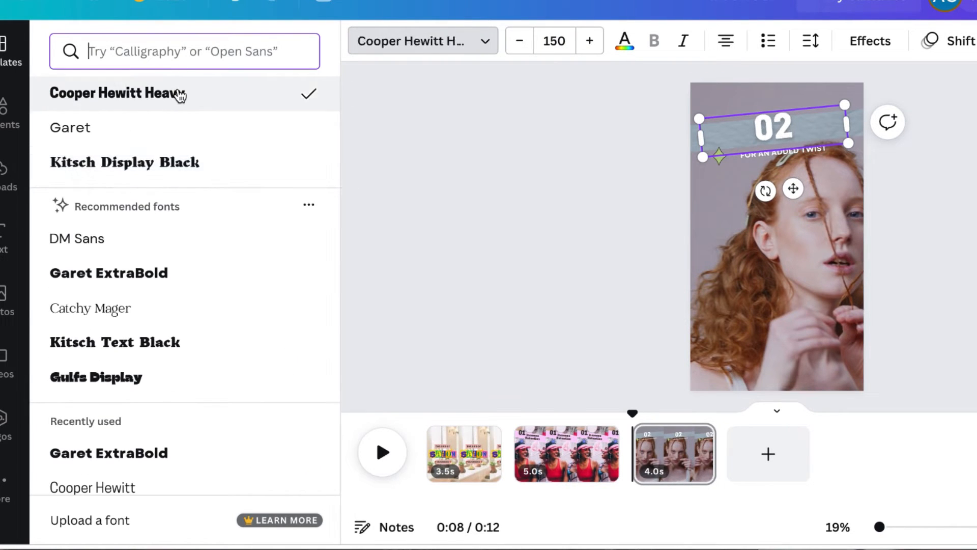
Change the 'REVENUE' subtitle's font to Cooper Hewitt Heavy and set its size to 81
click(816, 153)
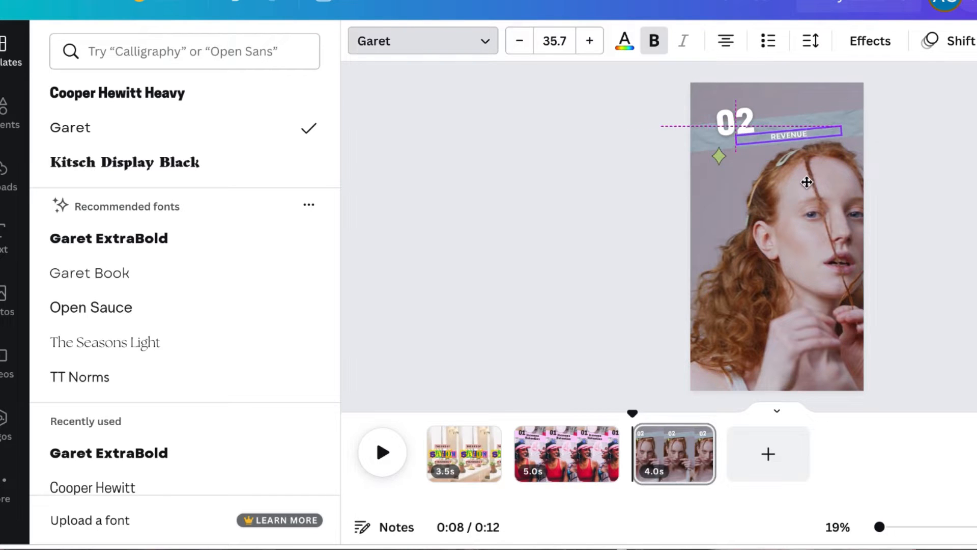
click(493, 46)
click(495, 49)
click(144, 96)
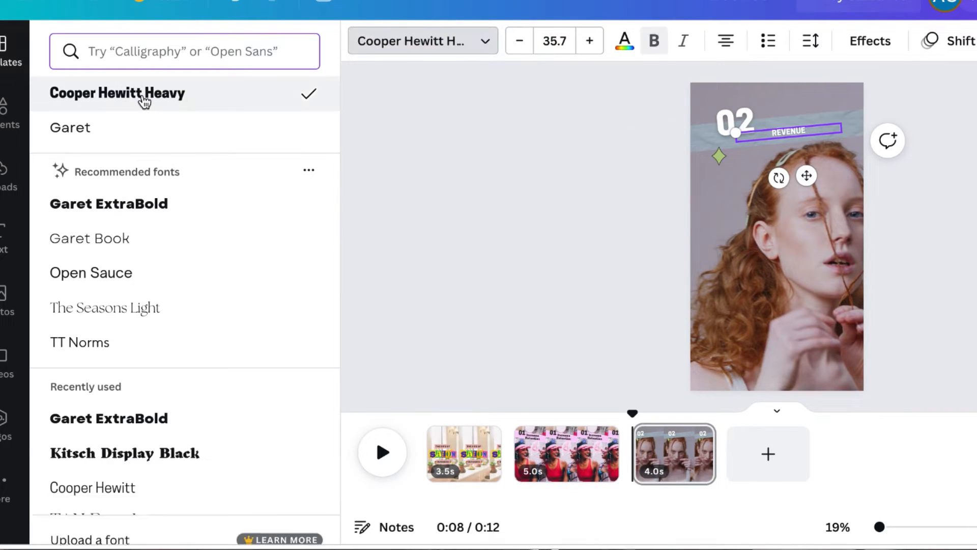
click(574, 40)
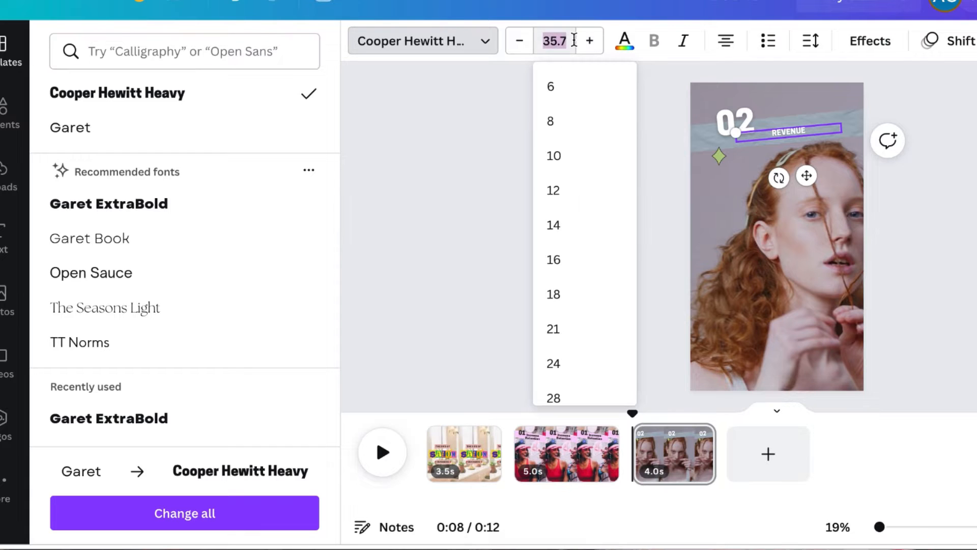
text(100)
key(Return)
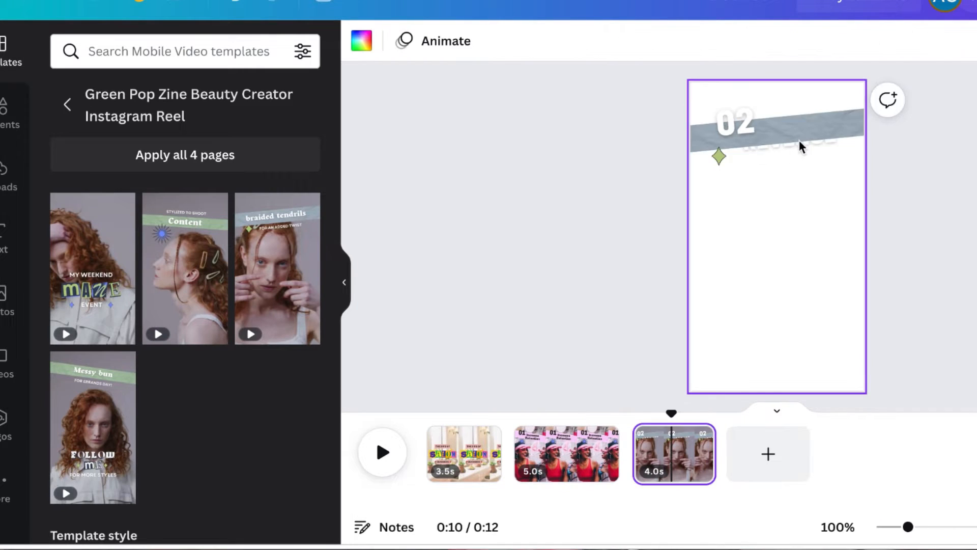
click(554, 41)
text(81)
key(Return)
Delete the grey banner behind the heading on the third page
click(927, 57)
click(813, 83)
click(860, 117)
click(860, 117)
key(Delete)
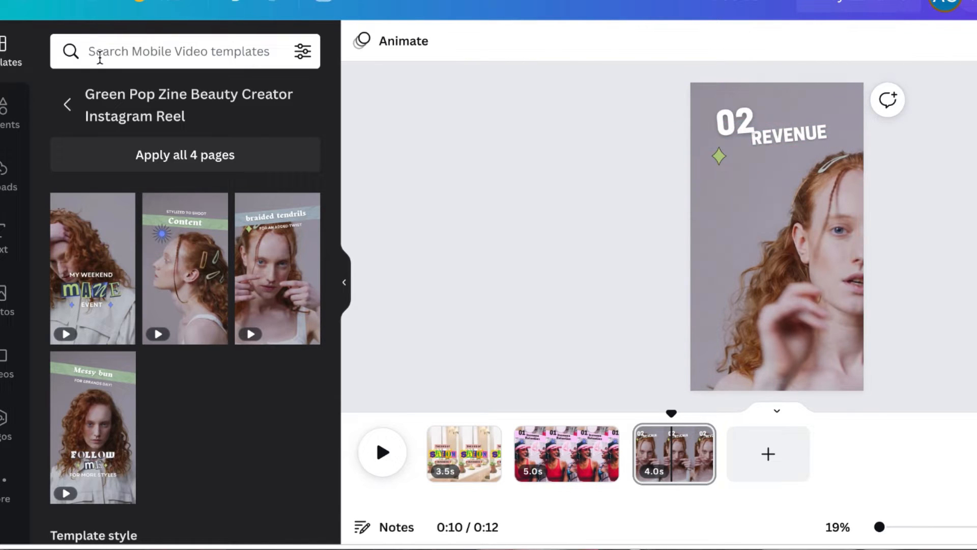
Search elements for 'bar' and stretch a holographic bar across the top of the third page behind the heading
click(11, 125)
scroll(270, 479, down, 5)
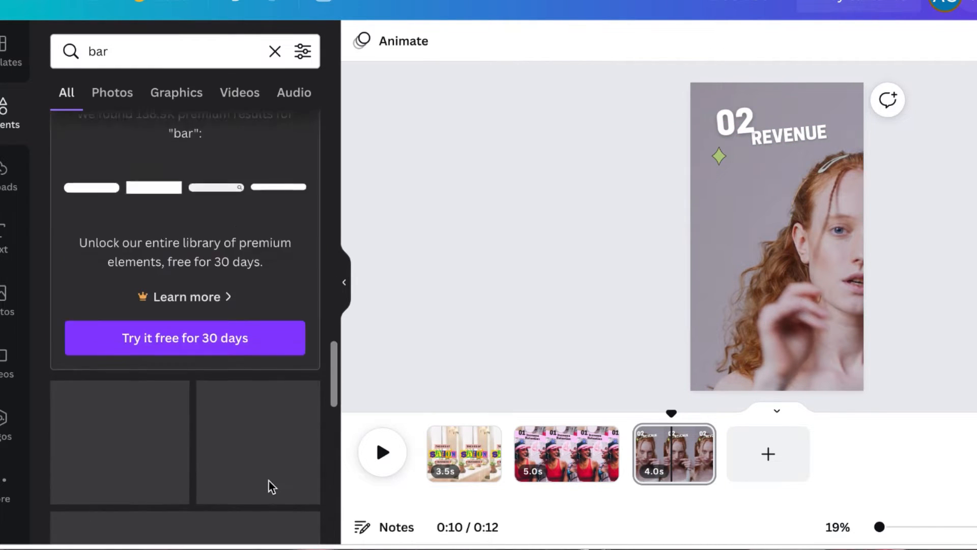
scroll(270, 484, down, 10)
scroll(260, 482, down, 1)
scroll(115, 340, down, 2)
click(93, 281)
drag(848, 254, 877, 261)
drag(707, 262, 671, 272)
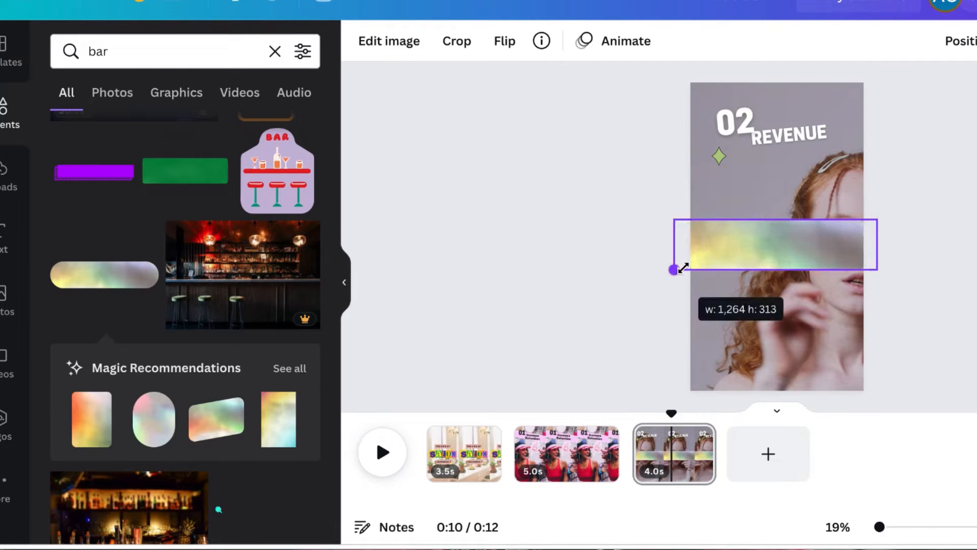
drag(794, 295, 790, 184)
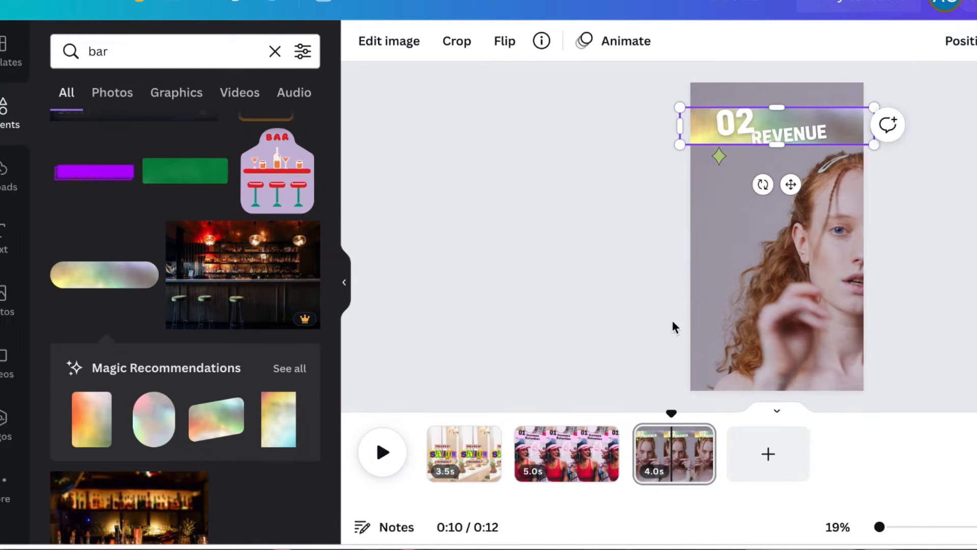
drag(777, 145, 777, 152)
click(854, 155)
drag(853, 143, 853, 139)
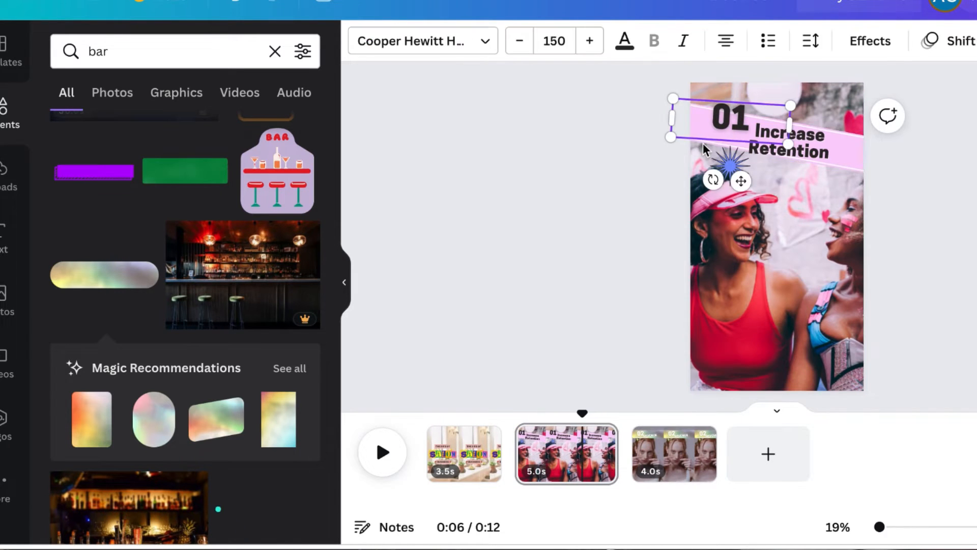
click(705, 141)
key(BackSpace)
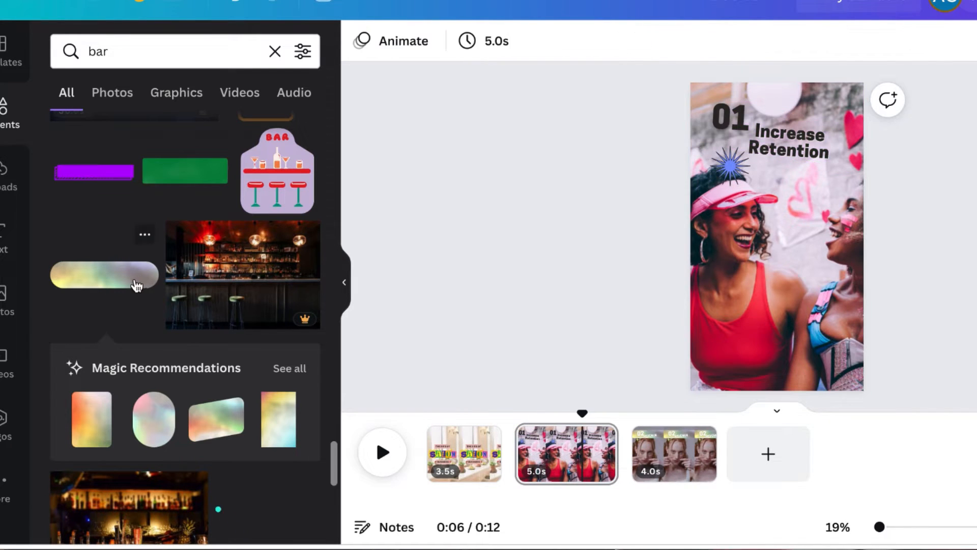
Add the same holographic bar across the top of the second page and send it behind the heading
click(140, 284)
drag(686, 236, 672, 237)
drag(868, 236, 888, 237)
drag(767, 297, 750, 293)
drag(810, 246, 810, 146)
click(960, 41)
click(911, 93)
Search elements for 'numbers', 'money' and 'wealth' and browse the photo library for suitable images
click(464, 453)
click(671, 453)
double_click(98, 52)
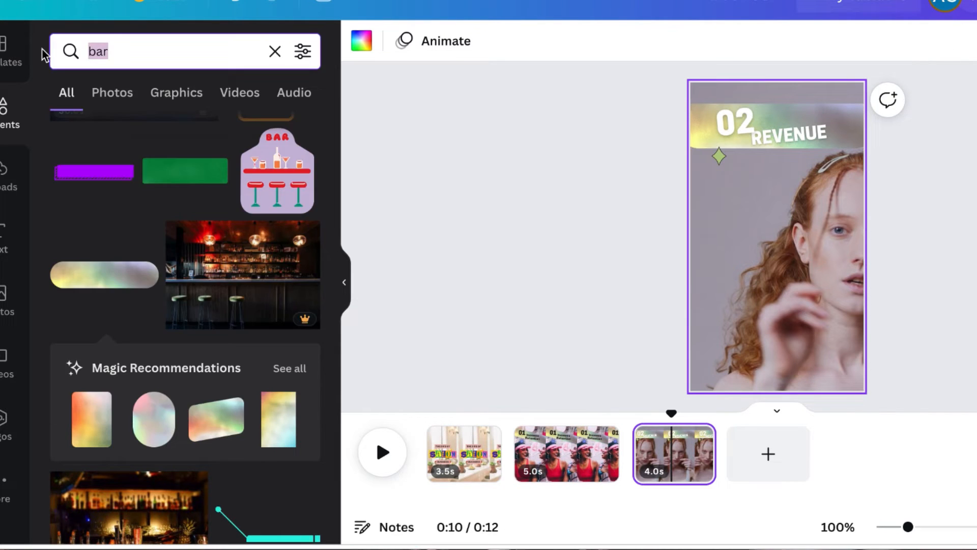
text(numbers)
key(Return)
key(ctrl+a)
text(money)
key(Return)
key(ctrl+a)
text(wealth)
key(Return)
scroll(145, 476, down, 7)
scroll(203, 357, up, 2)
scroll(222, 392, down, 14)
click(7, 300)
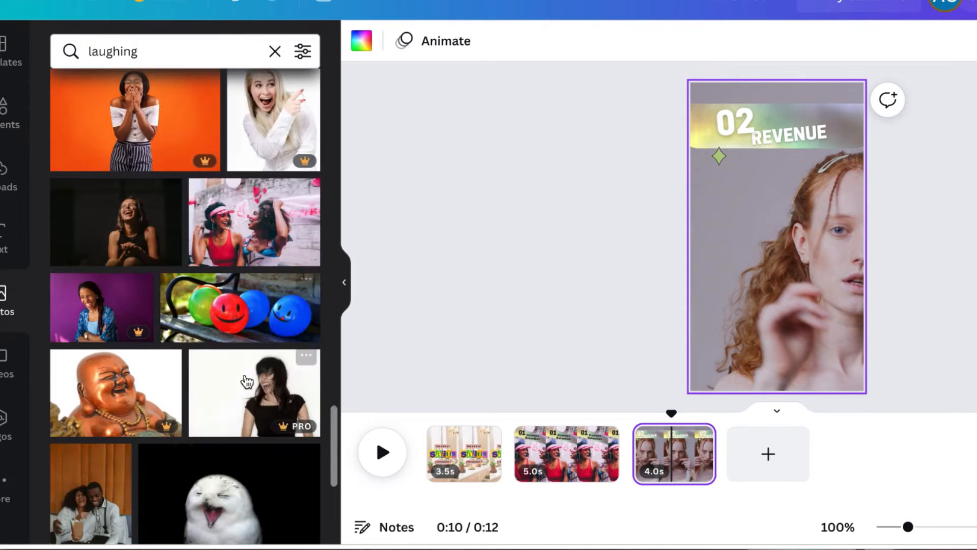
scroll(182, 475, down, 6)
scroll(184, 476, down, 9)
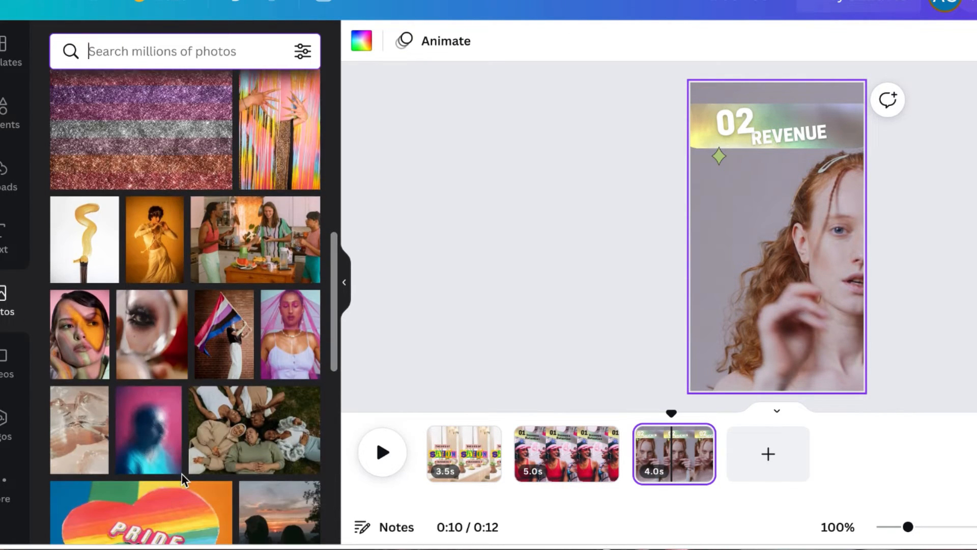
Set a photo of serum bottles with pink lilies as the third page's background
drag(153, 147, 699, 285)
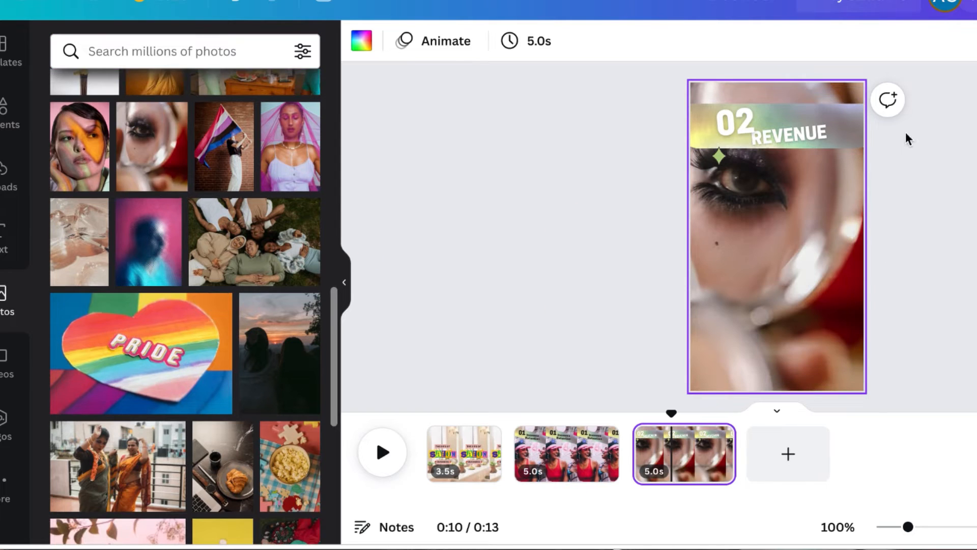
scroll(221, 360, down, 5)
drag(147, 315, 701, 269)
Tilt the holographic bar on the third page slightly
click(847, 137)
mouse_move(763, 188)
mouse_down()
mouse_move(748, 183)
mouse_move(782, 192)
mouse_up()
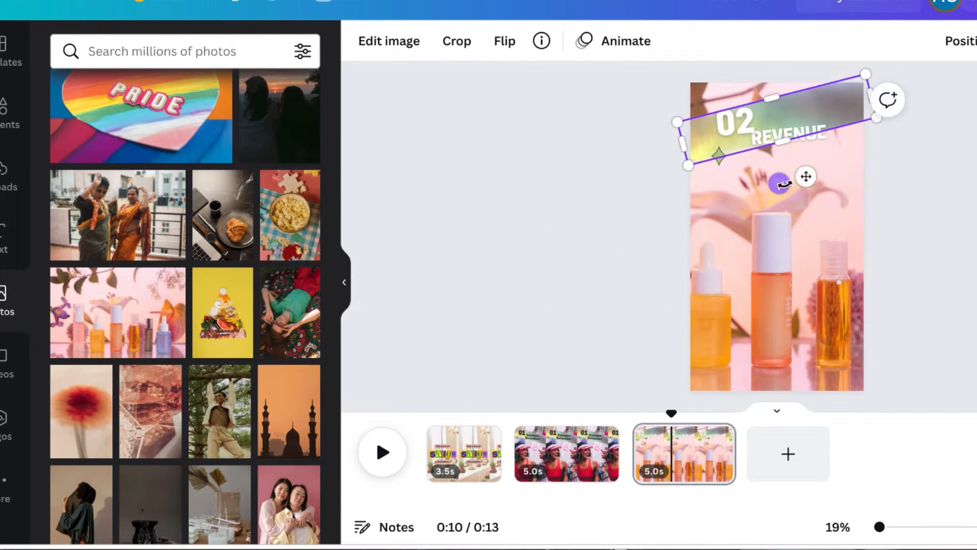
click(931, 237)
Apply a text animation to the '02' heading on the third page
click(794, 133)
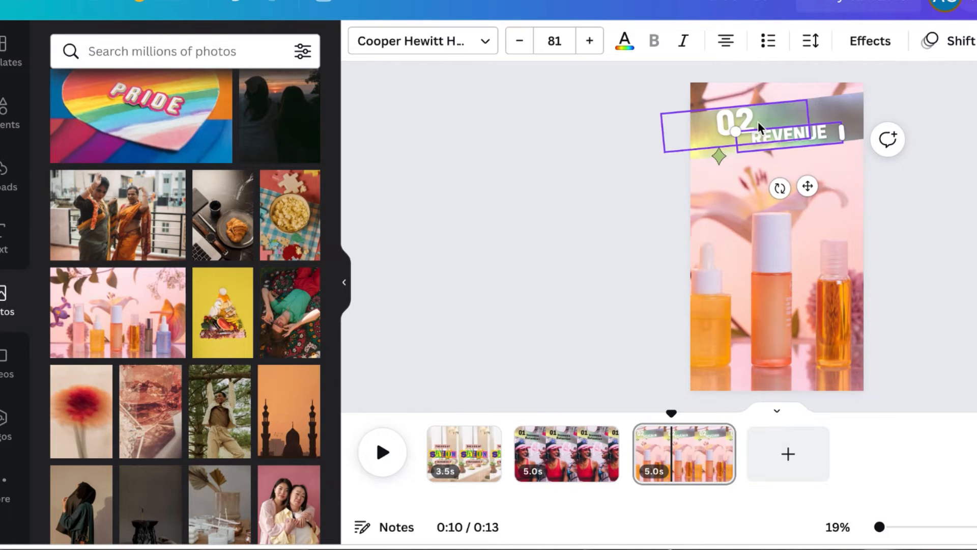
click(948, 41)
scroll(255, 259, up, 4)
click(278, 90)
Shorten the first and third pages to 2.5 seconds each and duplicate the second page
click(388, 450)
drag(618, 453, 578, 452)
drag(501, 453, 479, 454)
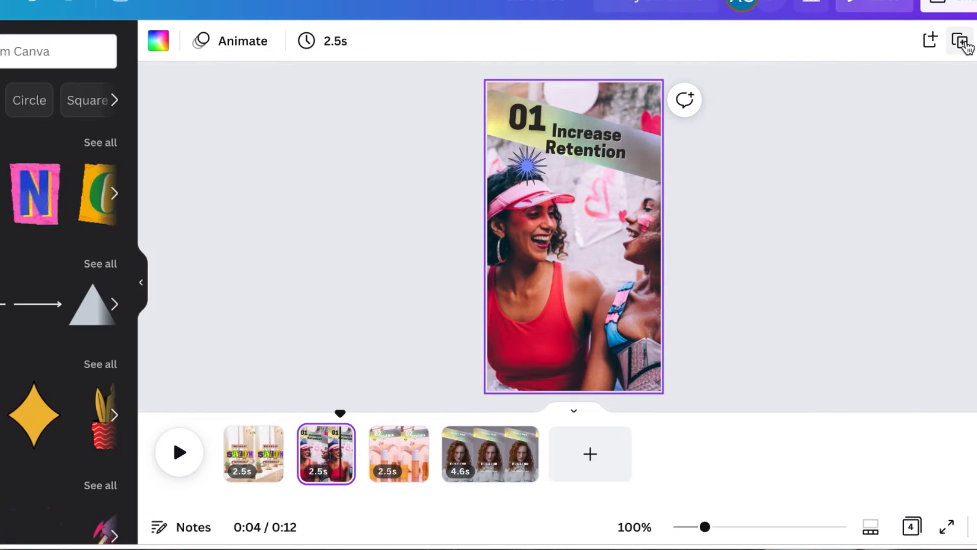
click(961, 40)
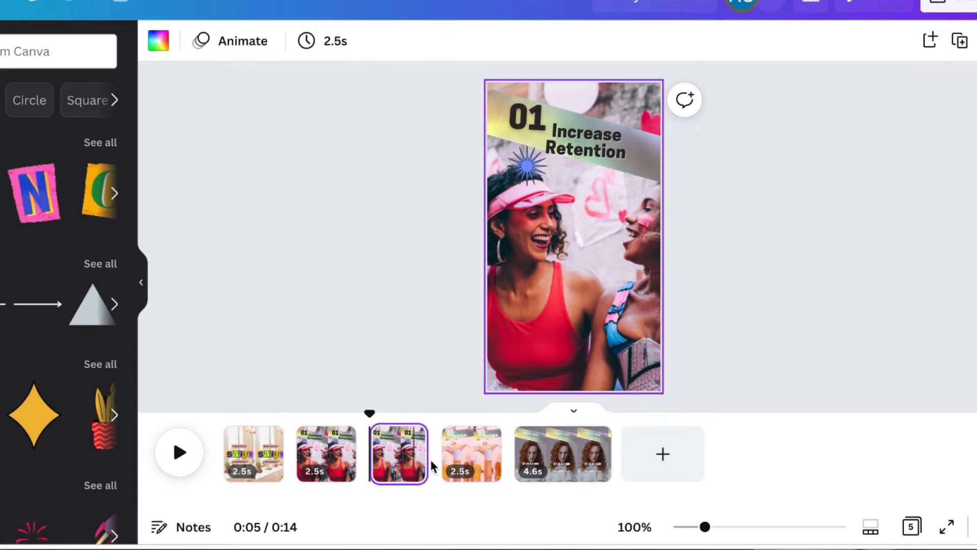
Change the duplicated page's number from 01 to 03
click(580, 273)
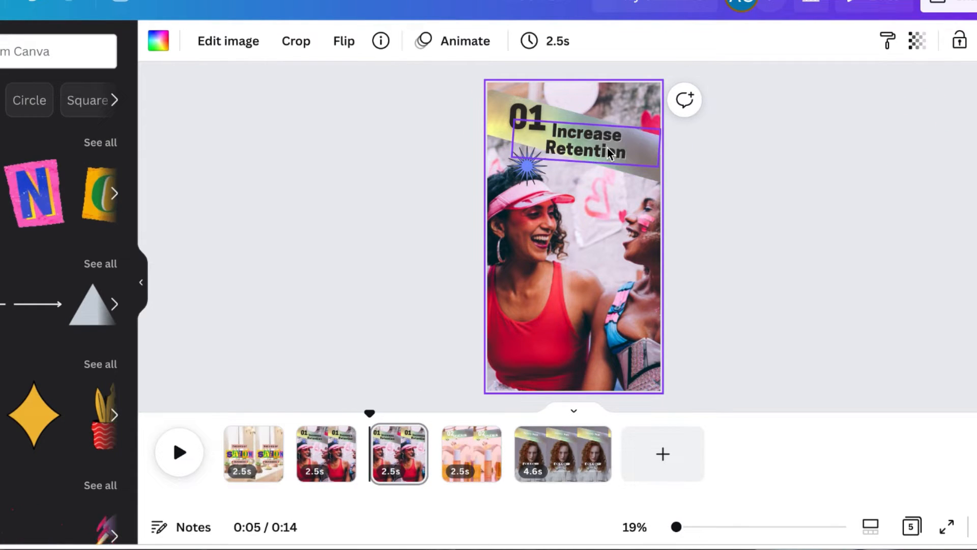
click(531, 115)
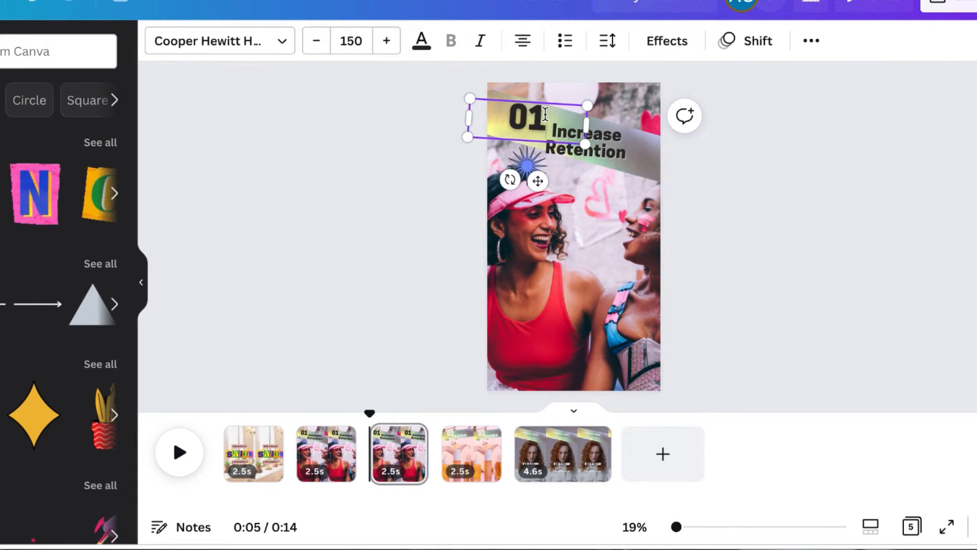
click(545, 113)
key(BackSpace)
text(3)
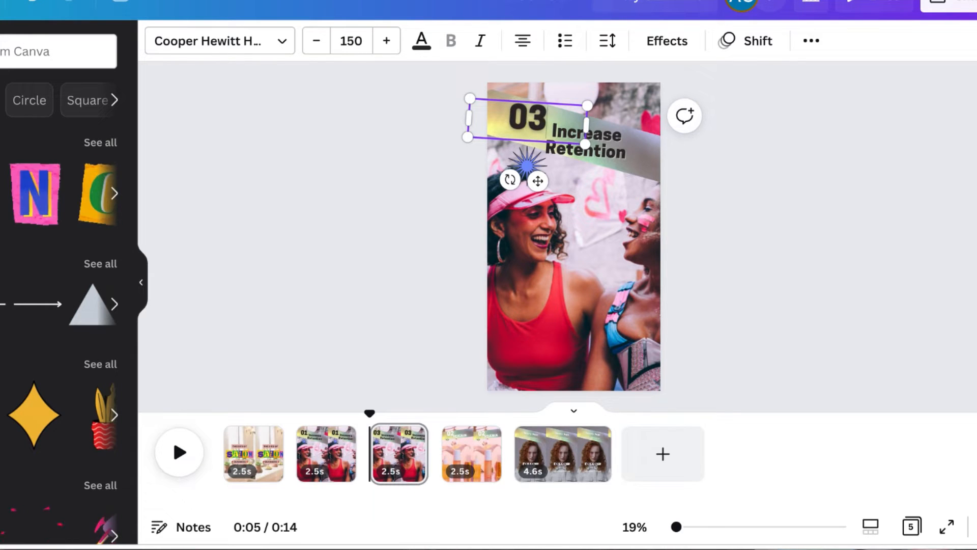
Replace the duplicated page's subtitle with 'Rationalize', fixing its spelling
click(630, 155)
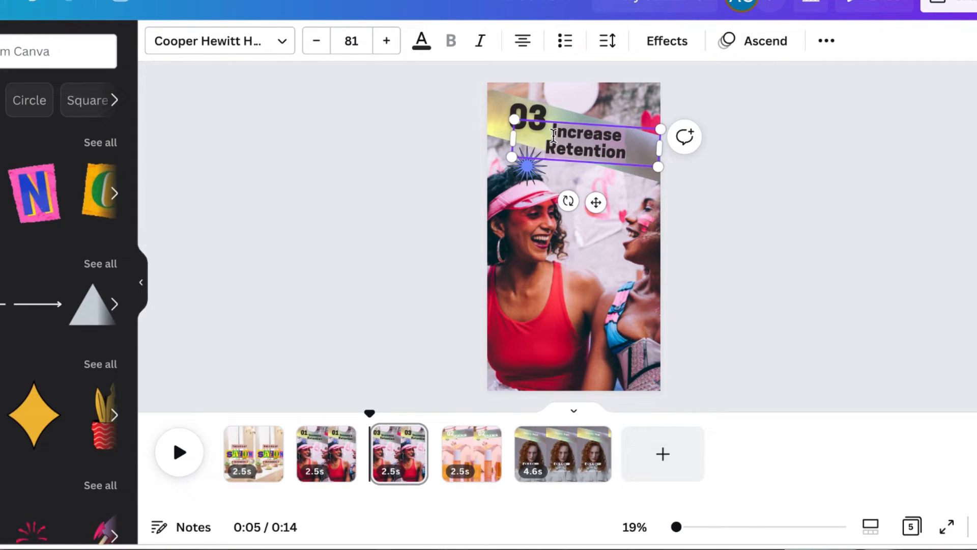
text(Retionali)
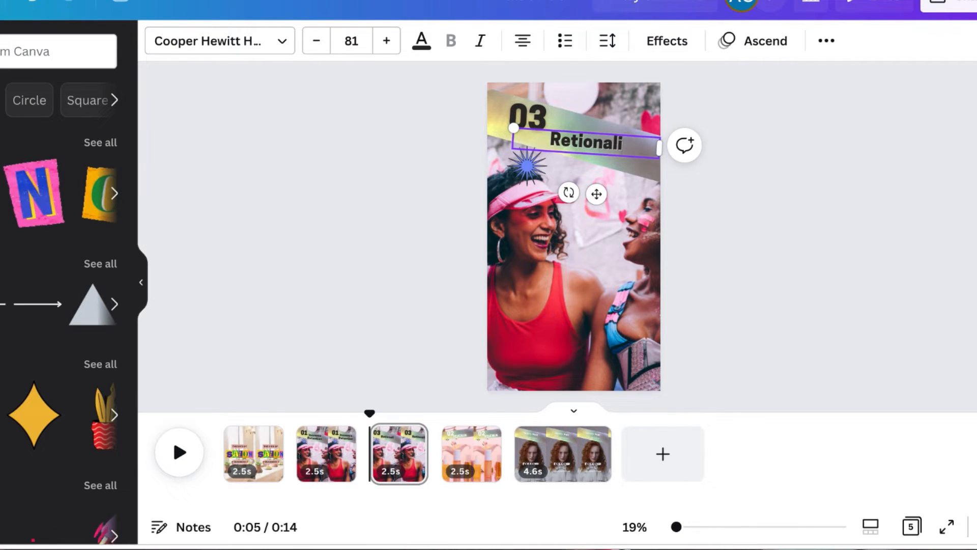
text(ze)
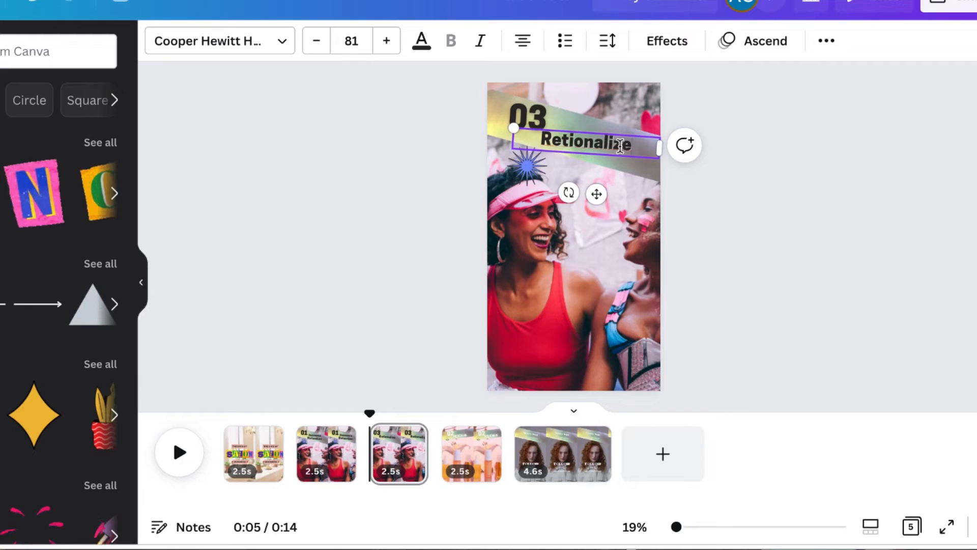
right_click(622, 145)
click(643, 155)
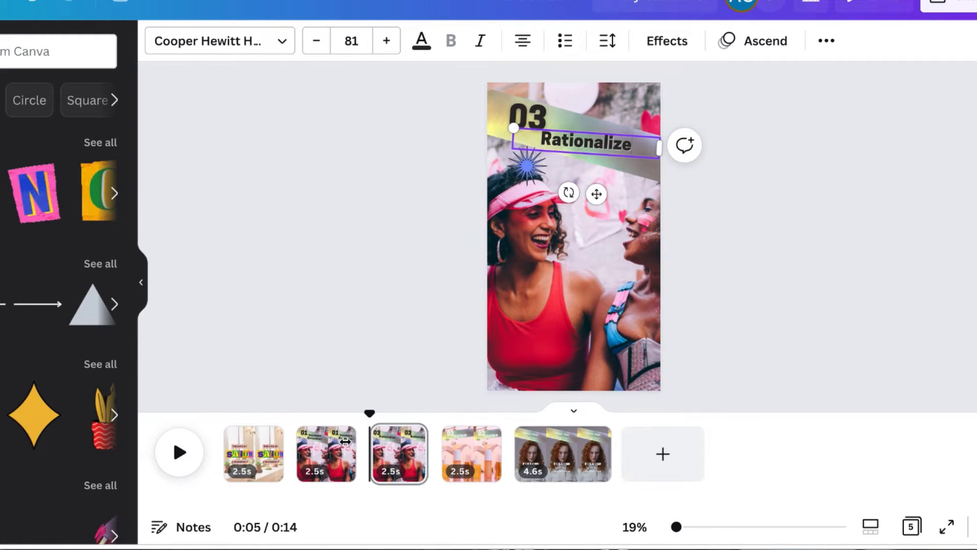
Review the first three pages in turn
click(324, 455)
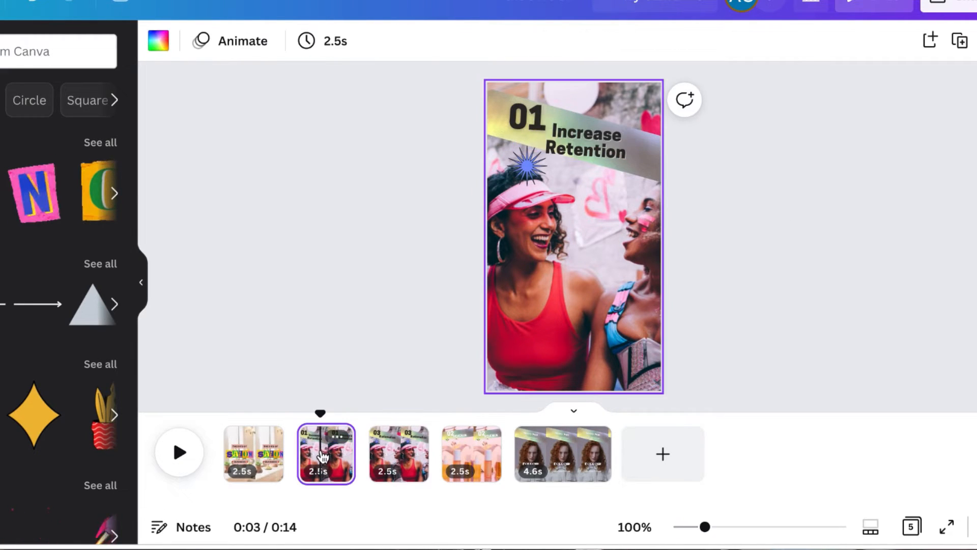
click(249, 462)
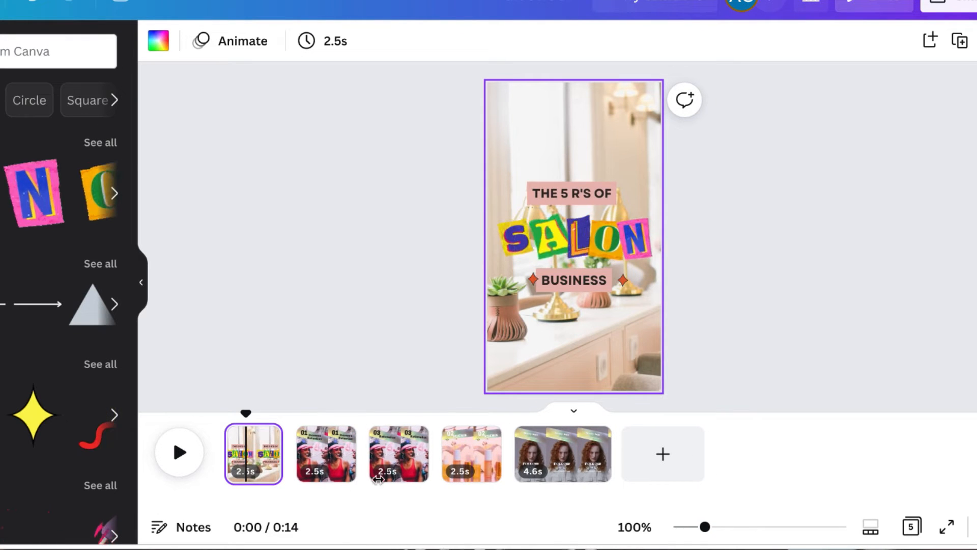
click(336, 458)
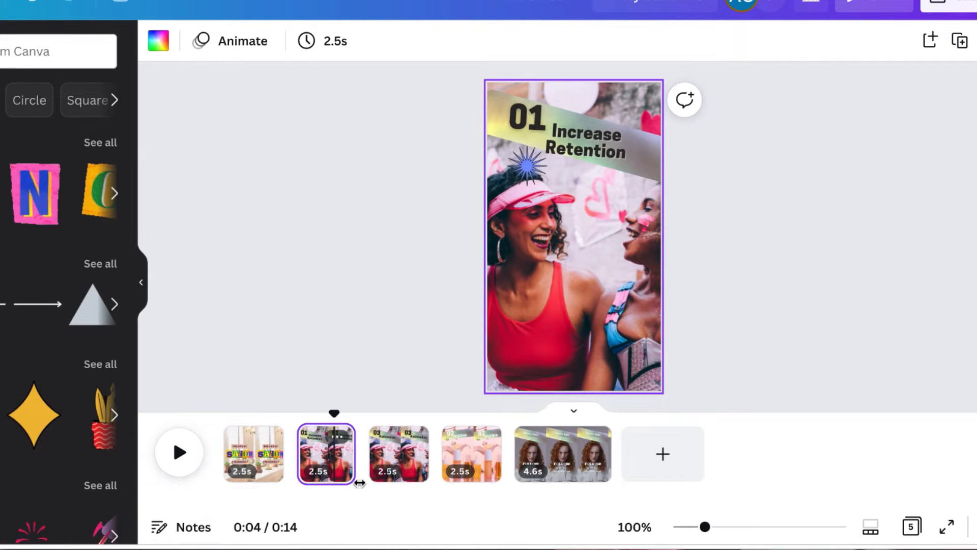
click(393, 462)
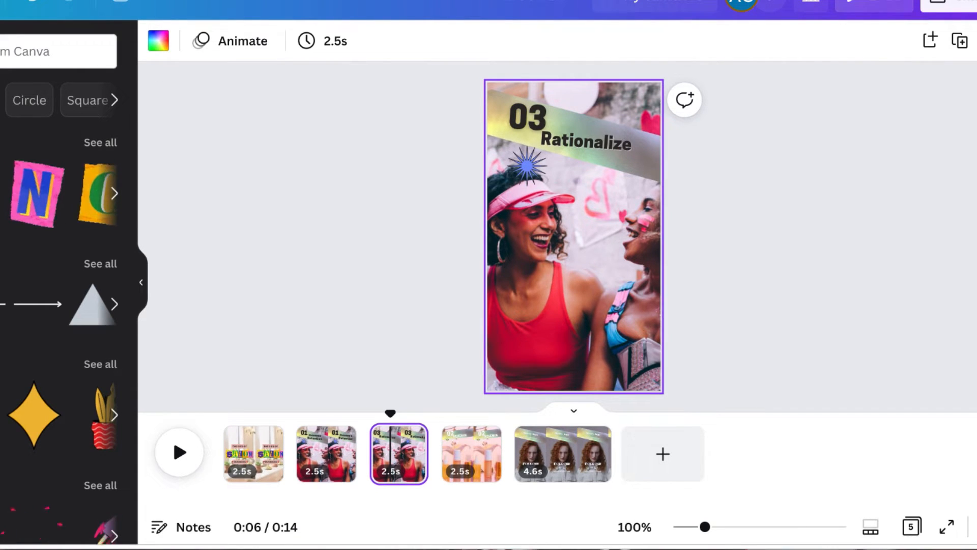
Replace the third page's background with a copper-toned abstract photo from the photo library
click(1, 451)
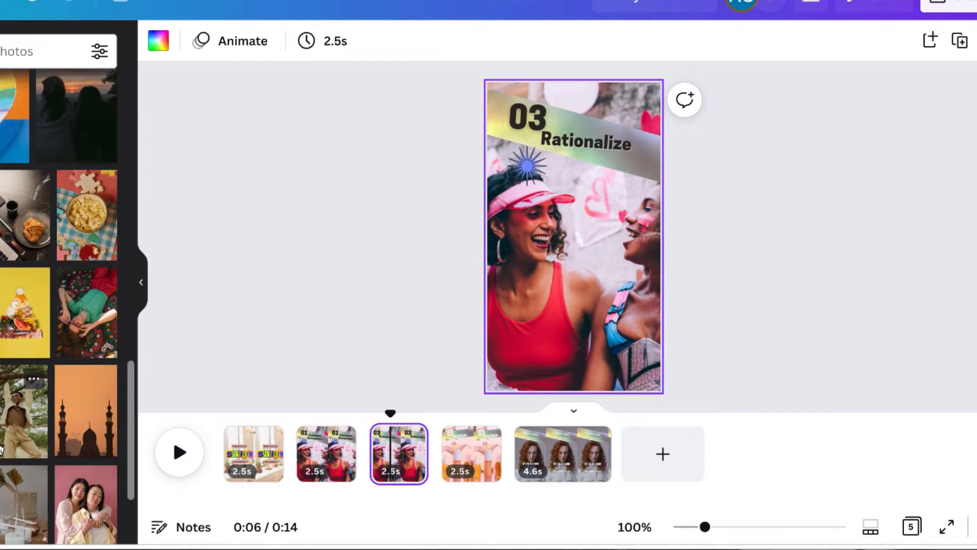
scroll(1, 450, down, 2)
drag(1, 387, 493, 298)
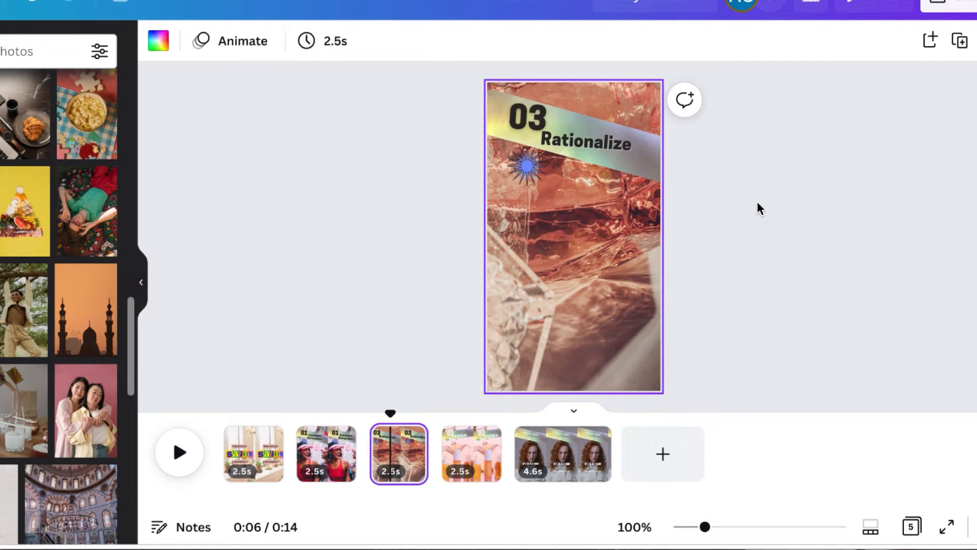
Delete the starburst graphic from the third page
click(526, 173)
key(Delete)
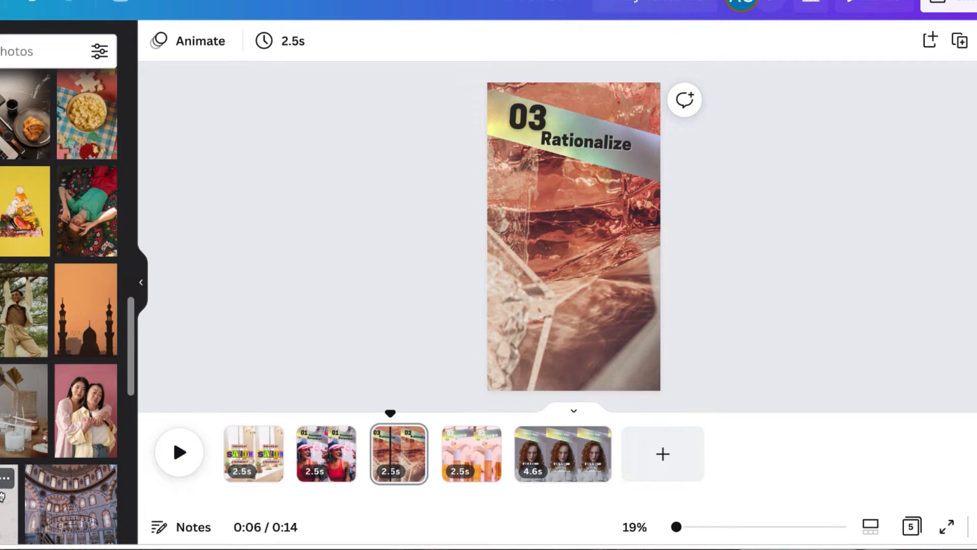
scroll(56, 471, down, 2)
scroll(56, 471, down, 2)
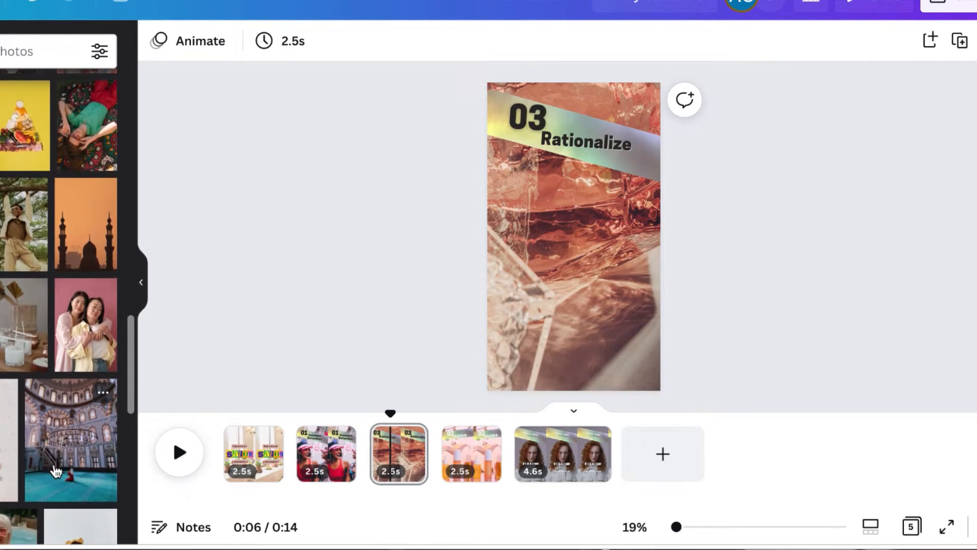
drag(81, 527, 5, 356)
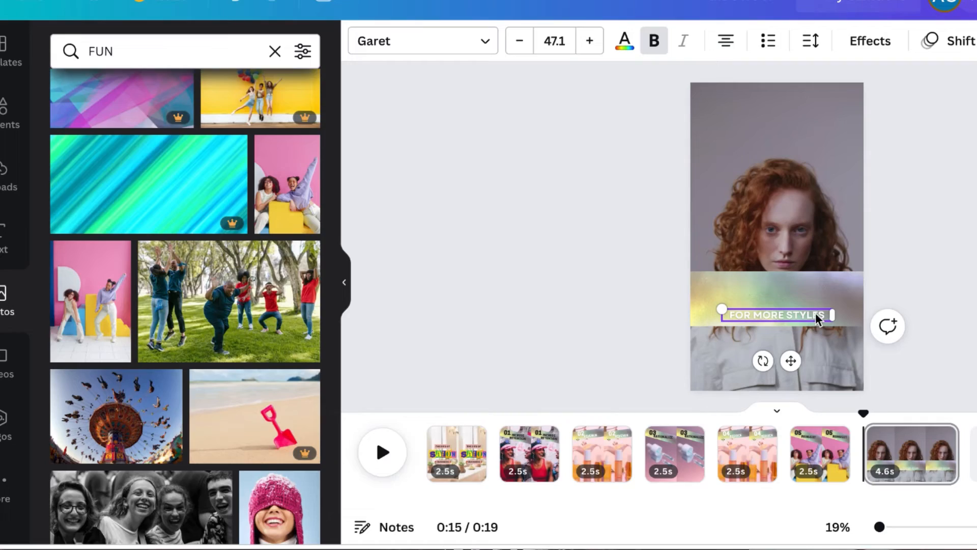
Edit the 'FOR MORE' text on the last page and set its color to black
click(820, 314)
text(S)
click(626, 41)
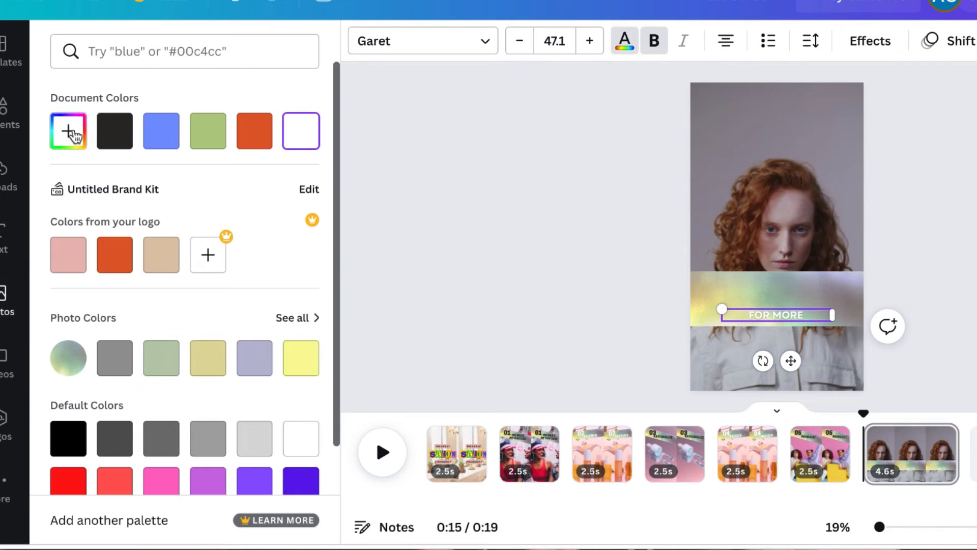
click(115, 131)
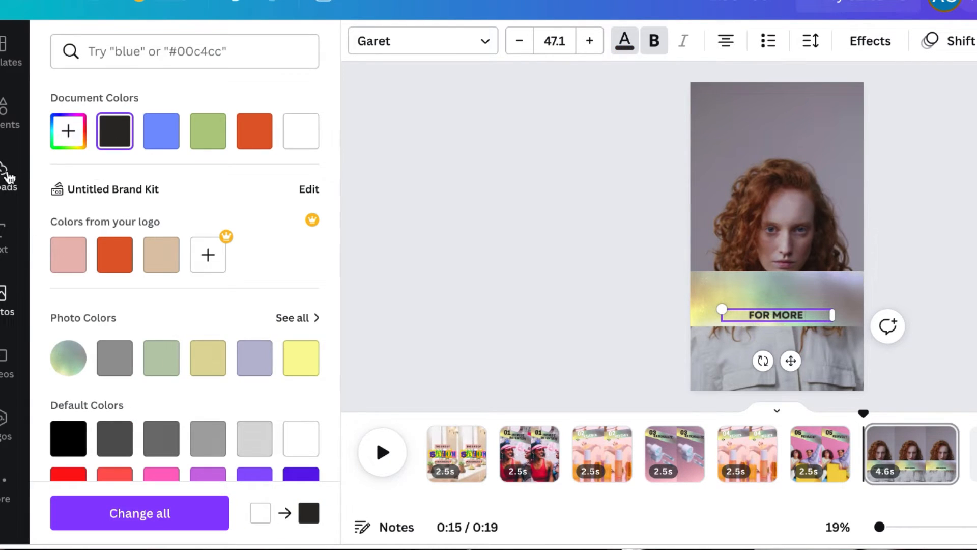
click(9, 244)
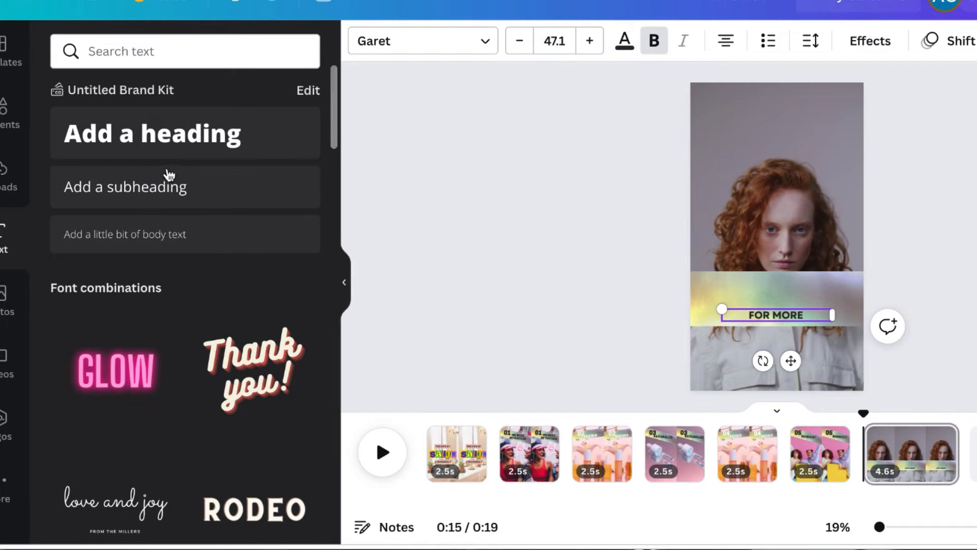
click(175, 134)
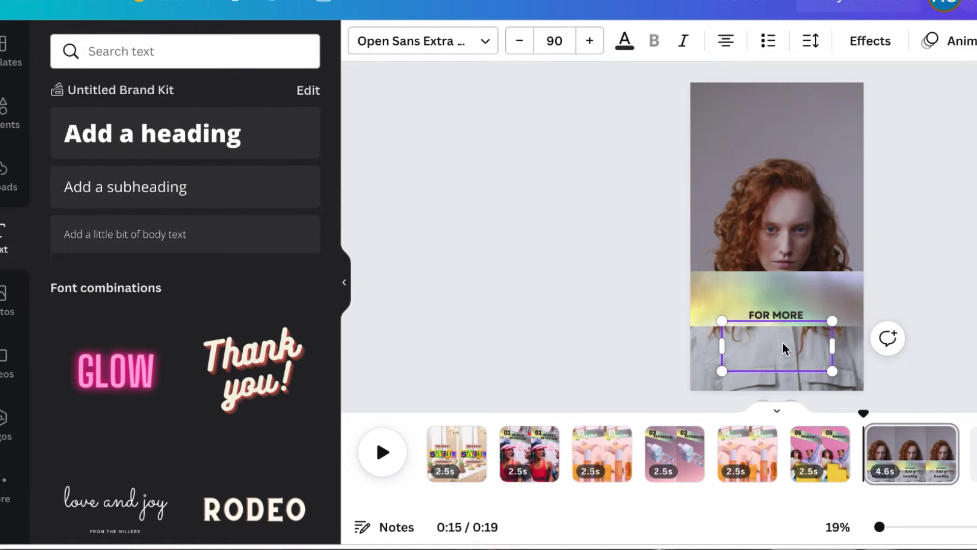
drag(800, 373, 803, 313)
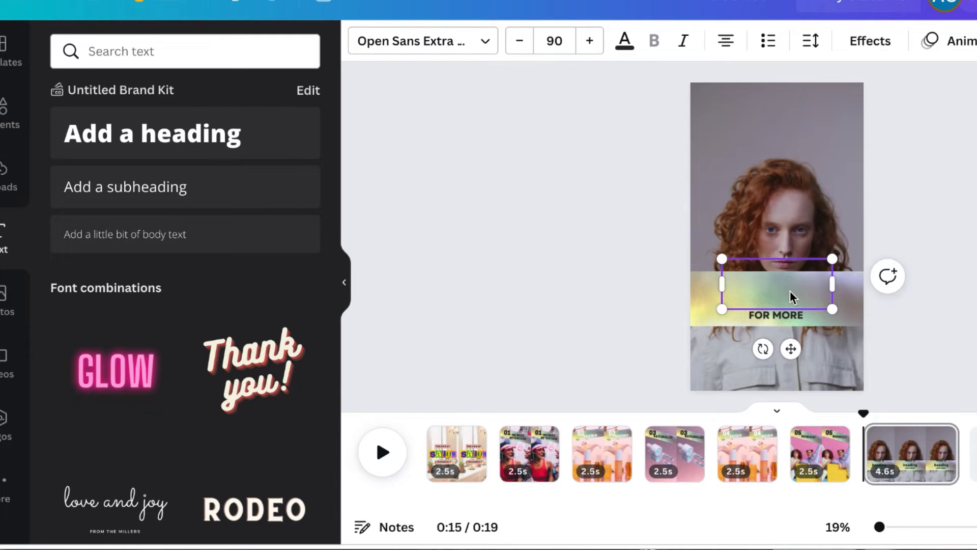
key(Delete)
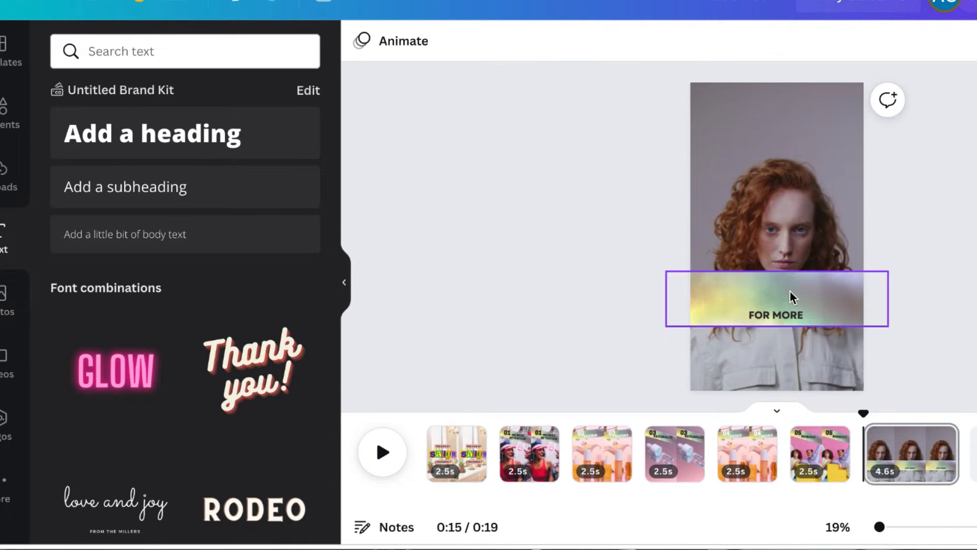
Add a heading reading 'READ CAPTION' and place it just above 'FOR MORE' on the last page's banner
click(255, 147)
text(READ CATION)
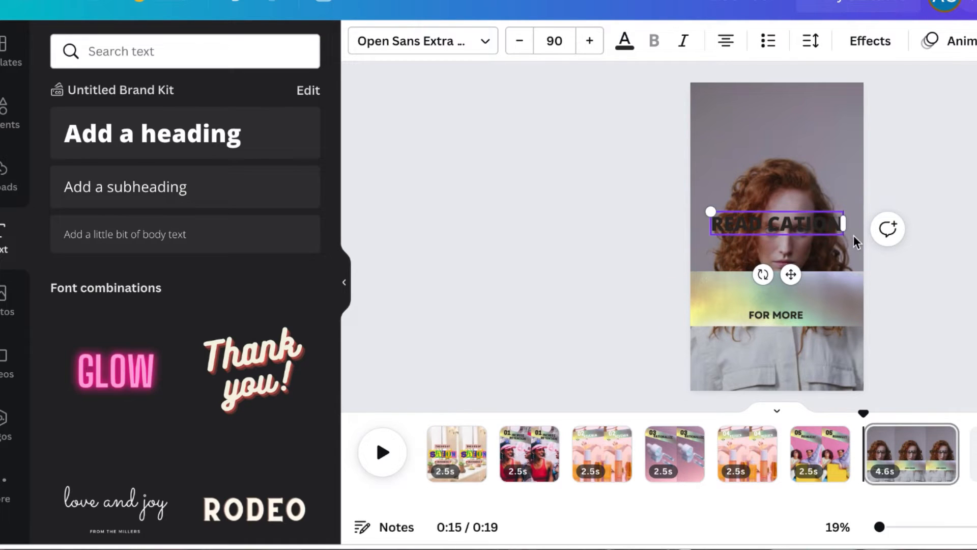
key(Left)
key(Left)
key(Left)
key(Left)
text(P)
drag(790, 272, 790, 348)
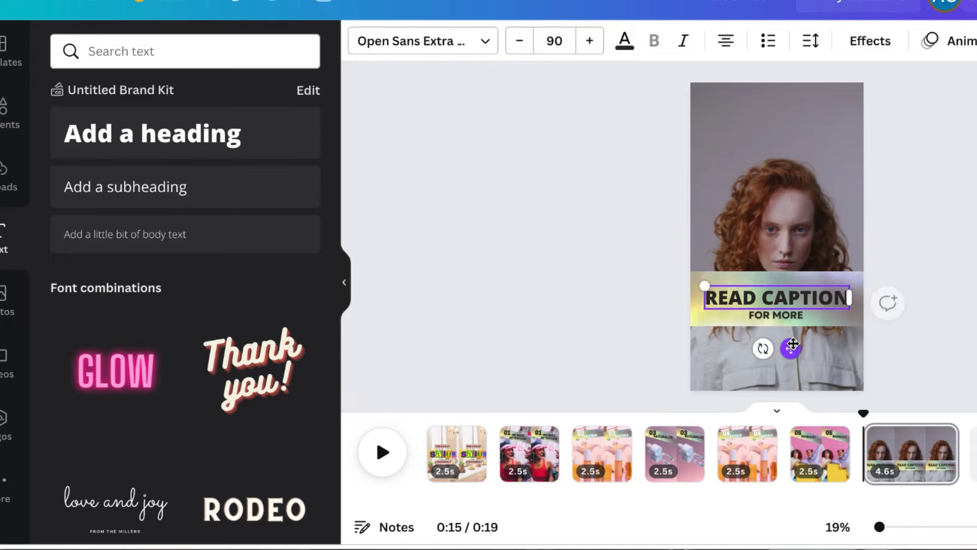
Change the 'READ CAPTION' heading's font to Cooper Hewitt Heavy
click(485, 46)
click(105, 94)
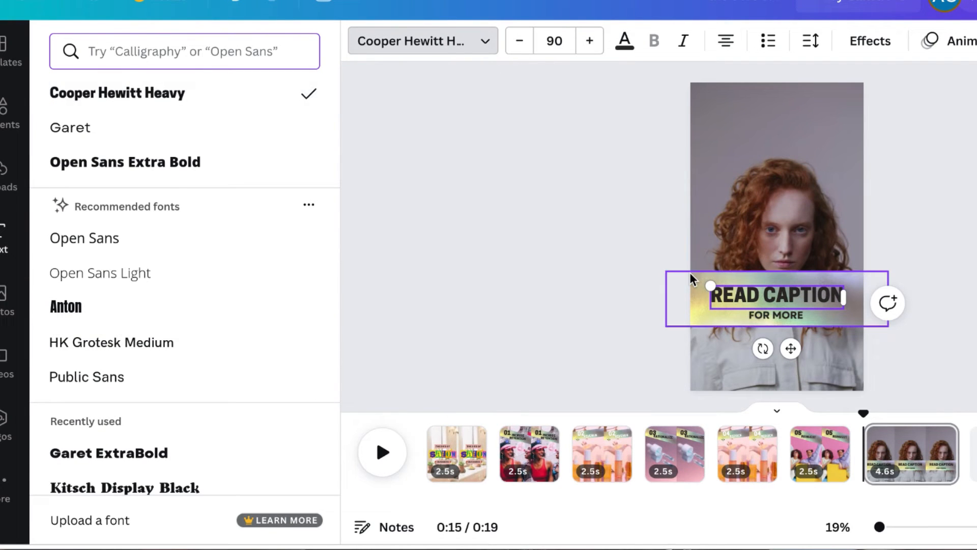
Try a Splice text effect with a pink color on the heading
click(879, 48)
click(181, 297)
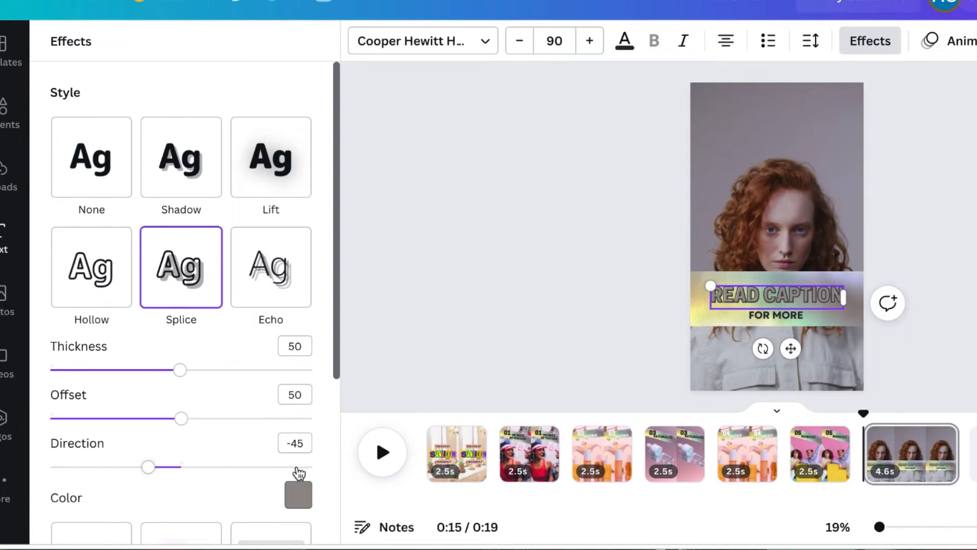
click(299, 495)
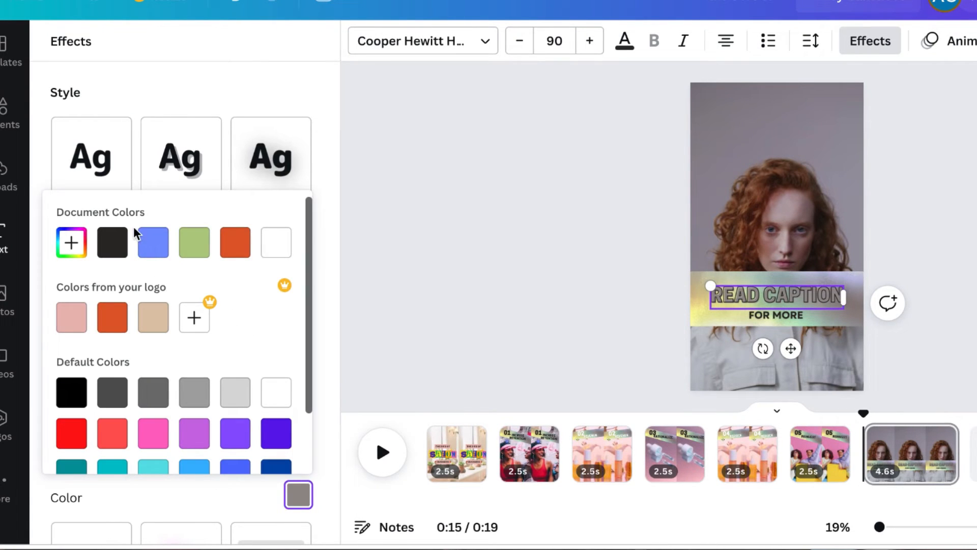
click(71, 318)
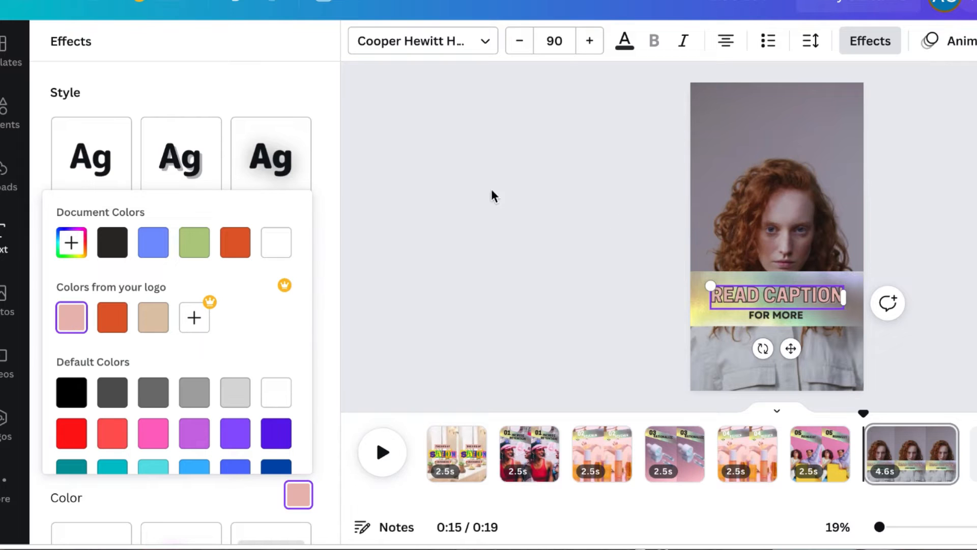
click(279, 64)
Apply a Shadow effect to the heading with offset 100 and a black shadow color
click(189, 160)
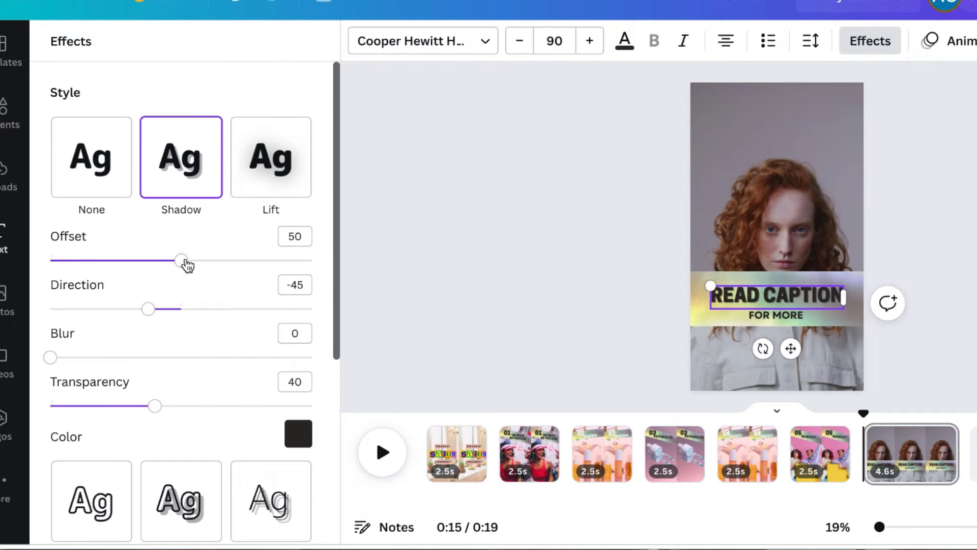
drag(186, 263, 327, 265)
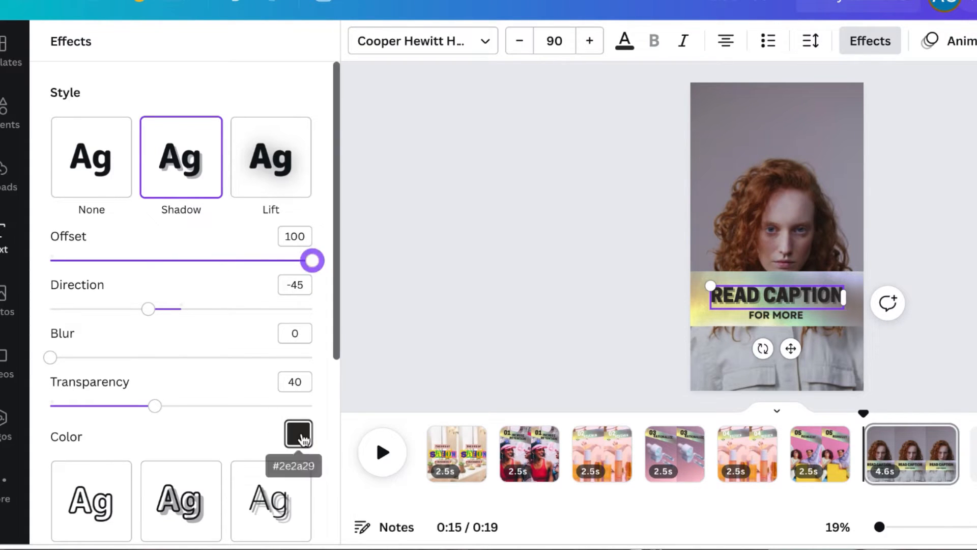
click(297, 434)
click(71, 256)
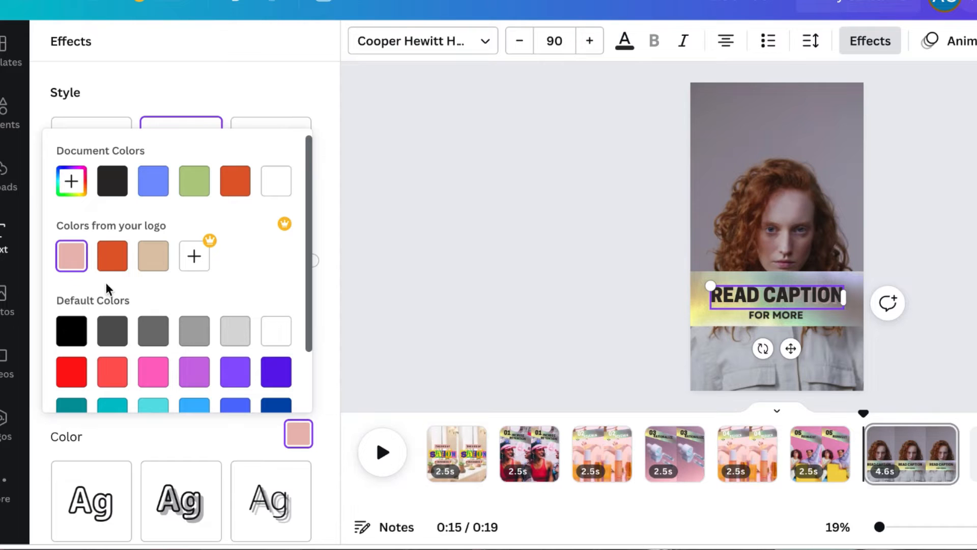
click(114, 183)
Try a pink text color on the heading, then switch it back to black
click(625, 46)
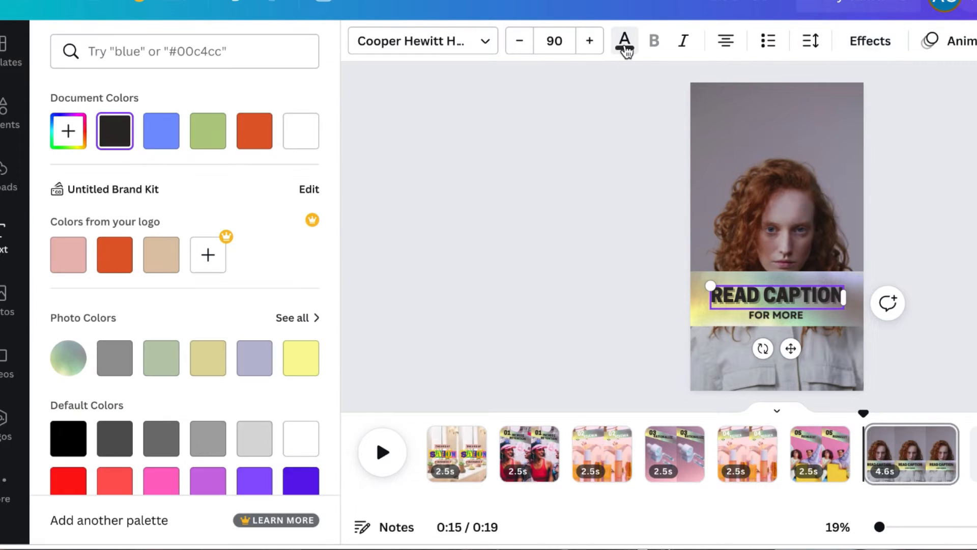
click(79, 257)
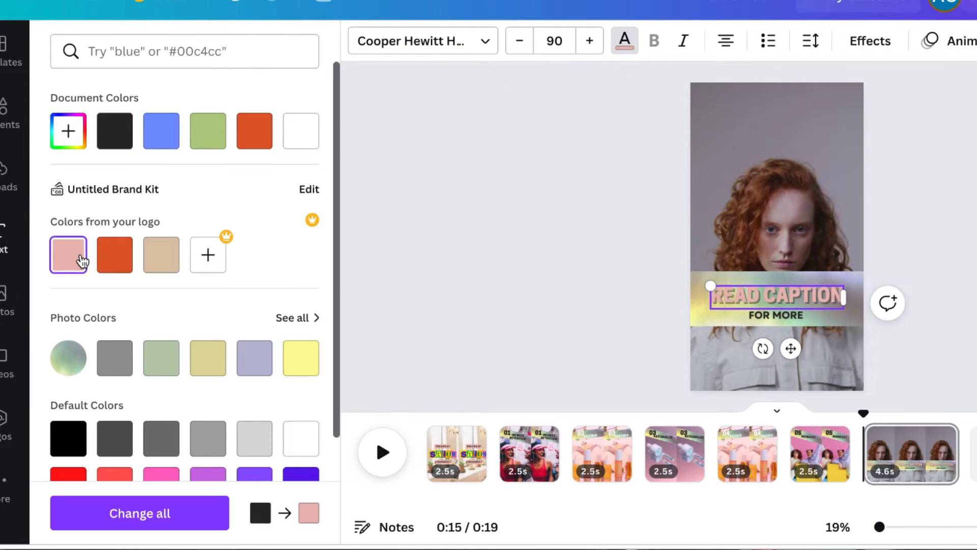
click(635, 48)
click(632, 45)
click(115, 131)
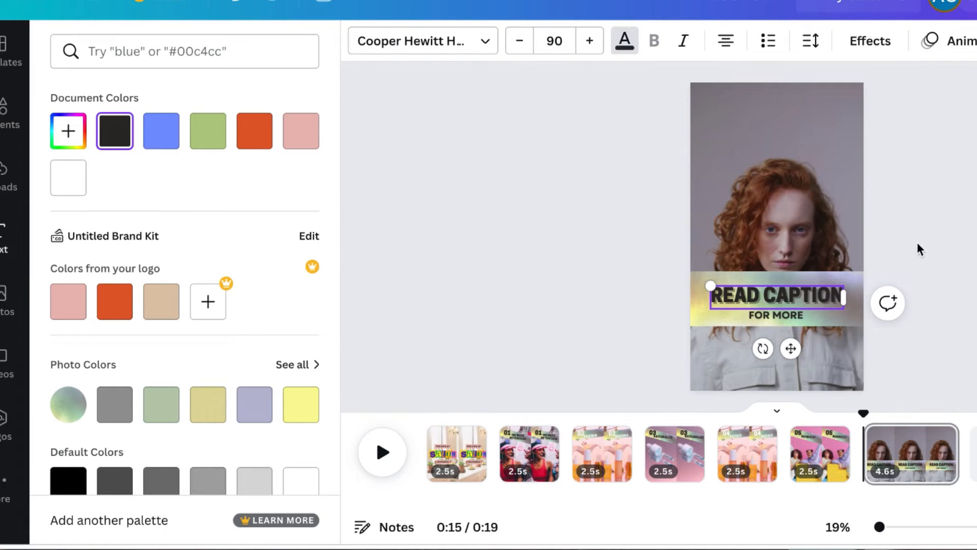
Apply the Ascend text animation to the 'READ CAPTION' heading
click(962, 43)
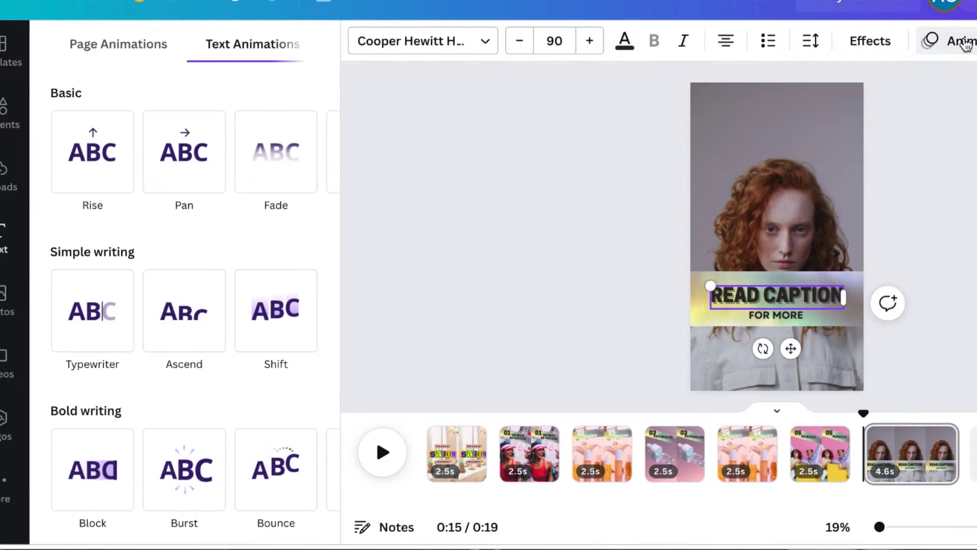
click(264, 342)
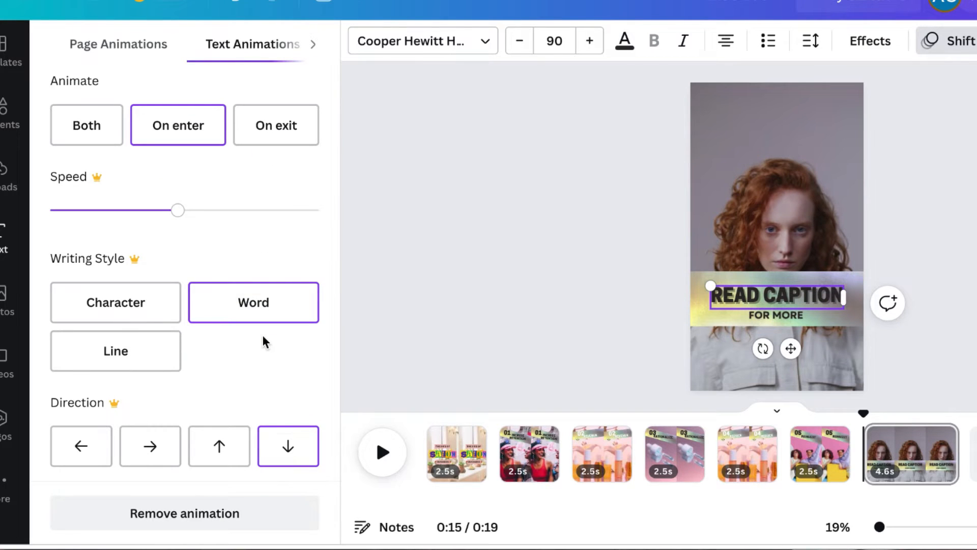
scroll(250, 291, up, 3)
click(173, 197)
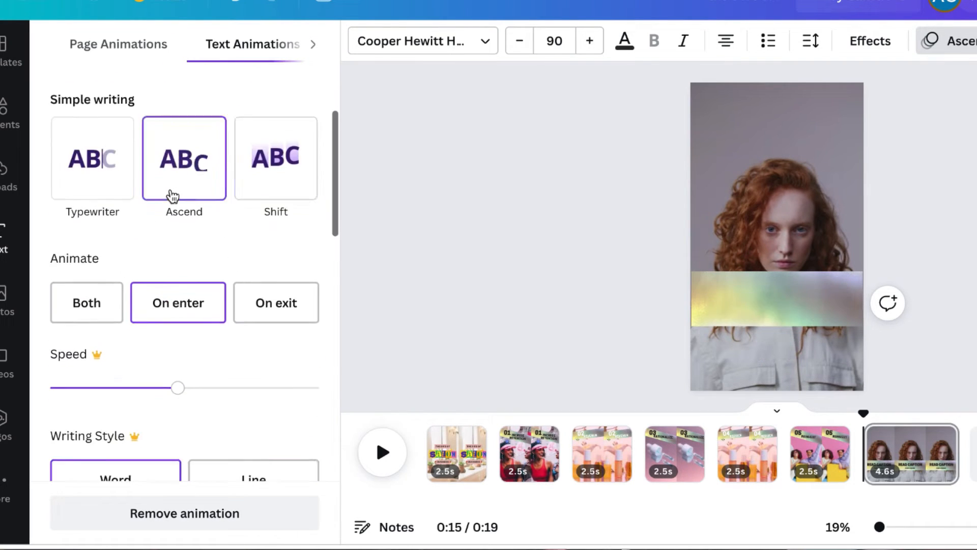